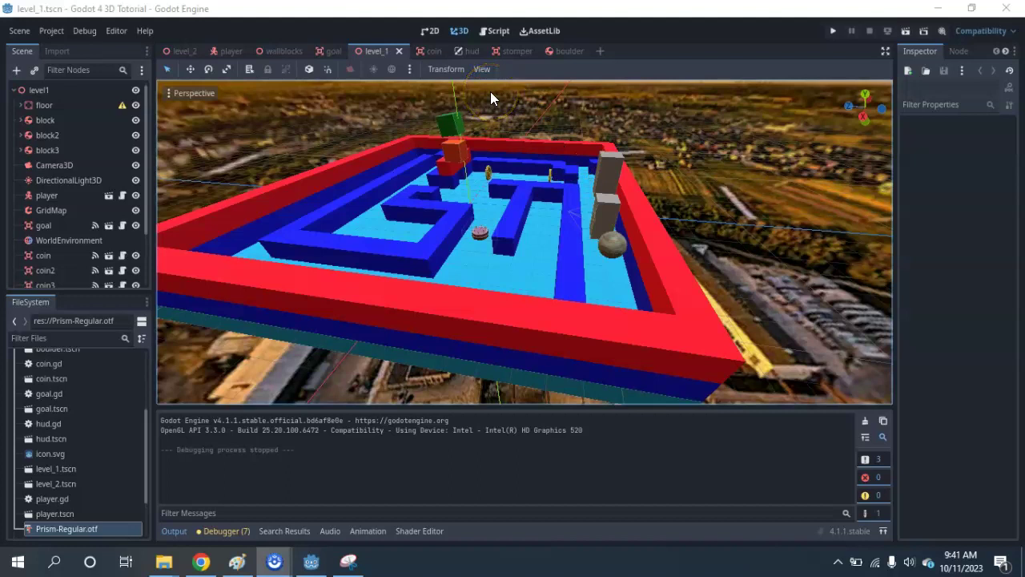
- Run the game, roll the marble forward and backward, then stop and close it
left_click(905, 32)
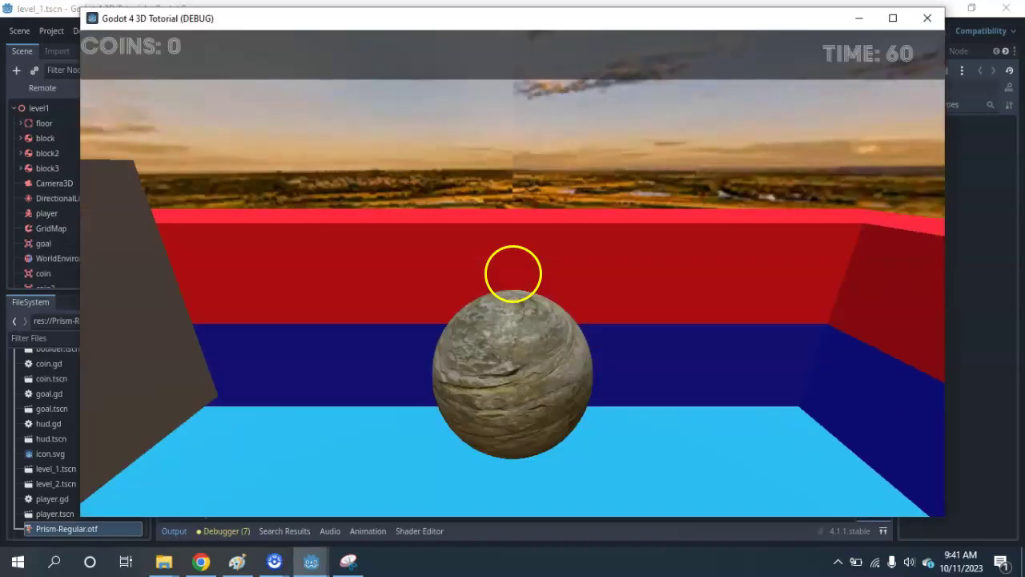
key("w")
key("s")
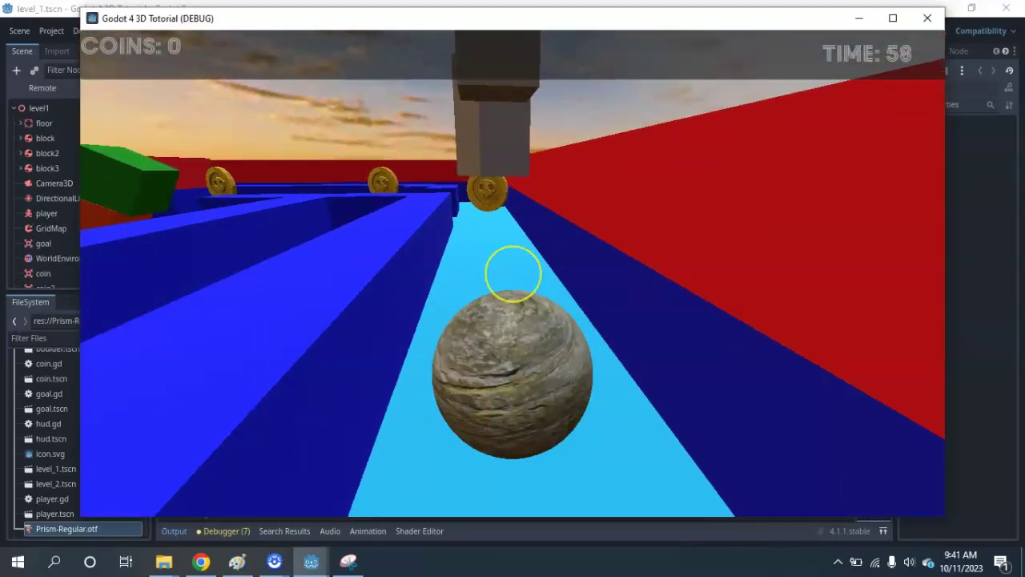
key("F8")
left_click(501, 201)
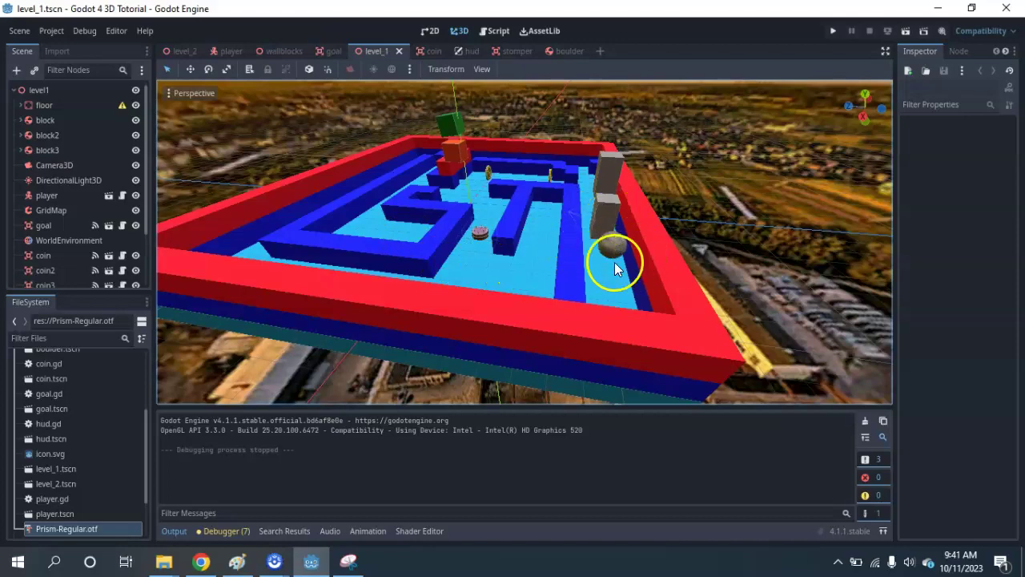
- Orbit the view to an oblique angle on the maze and start a new empty scene
mouse_move(614, 262)
middle_mouse_down()
mouse_move(583, 273)
mouse_move(634, 258)
middle_mouse_up()
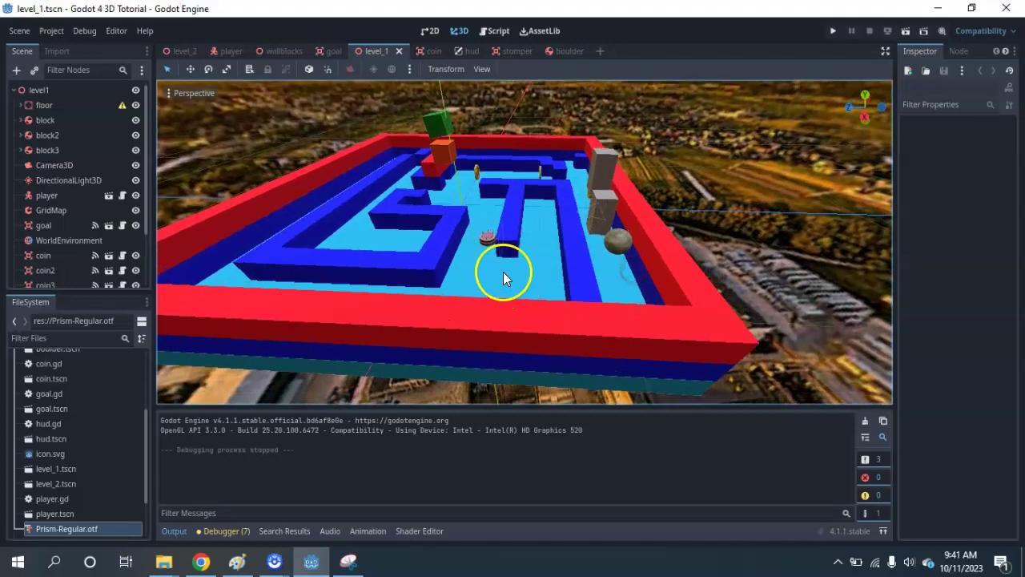
middle_click_drag(502, 271, 651, 276)
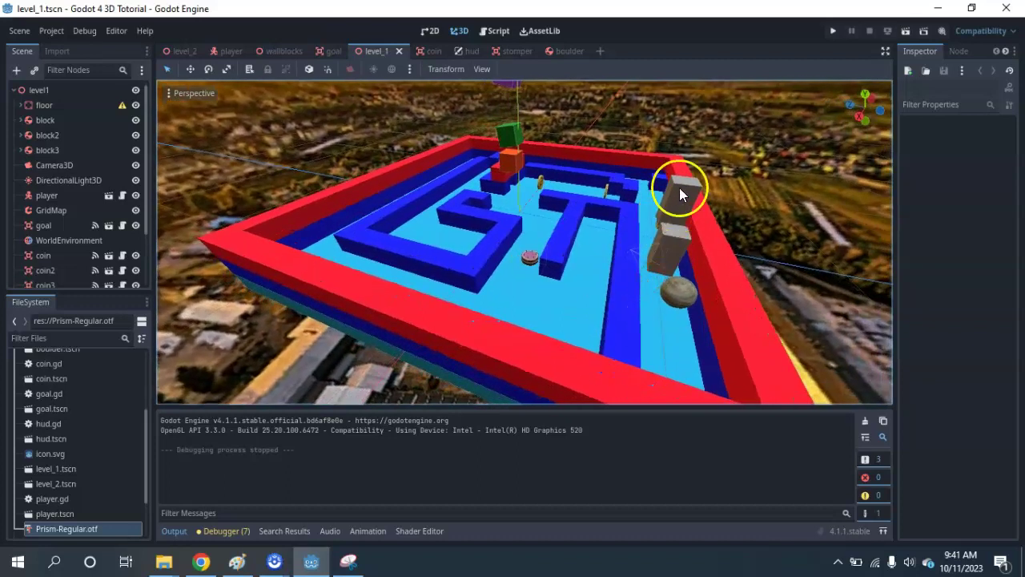
left_click(599, 50)
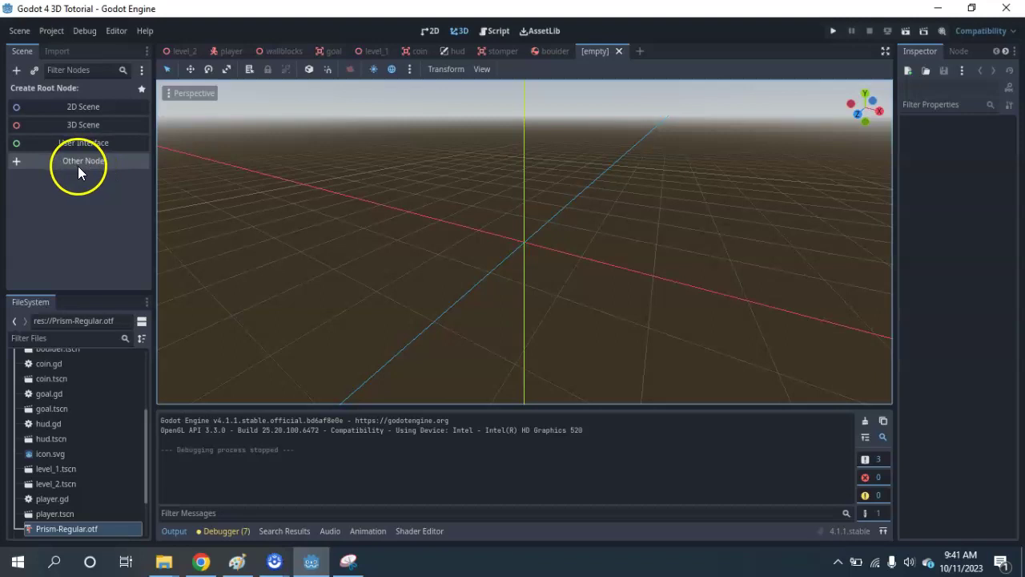
- Create a 2D Scene root node and rename it StartScreen
left_click(90, 107)
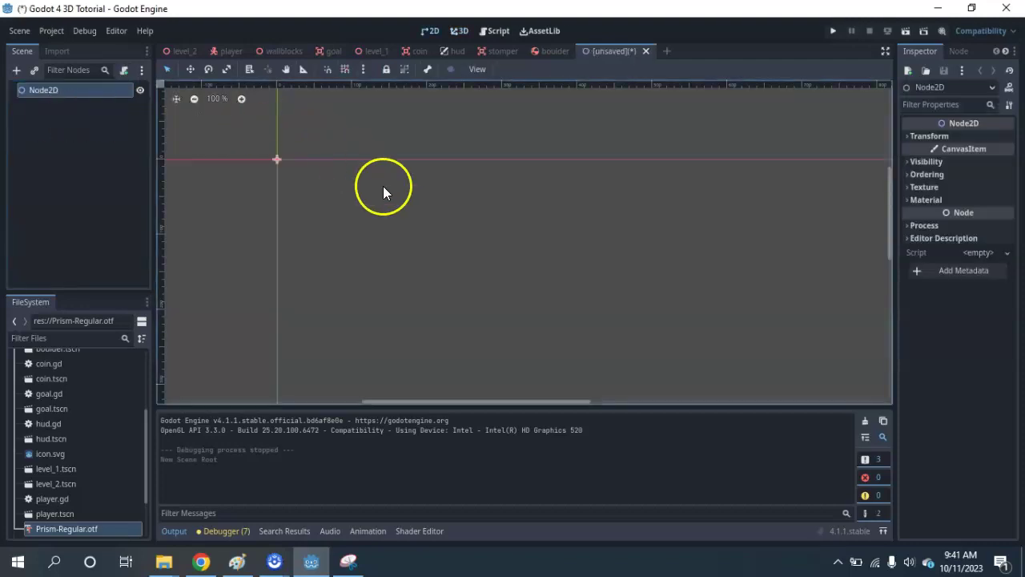
scroll(581, 281, "down", 2)
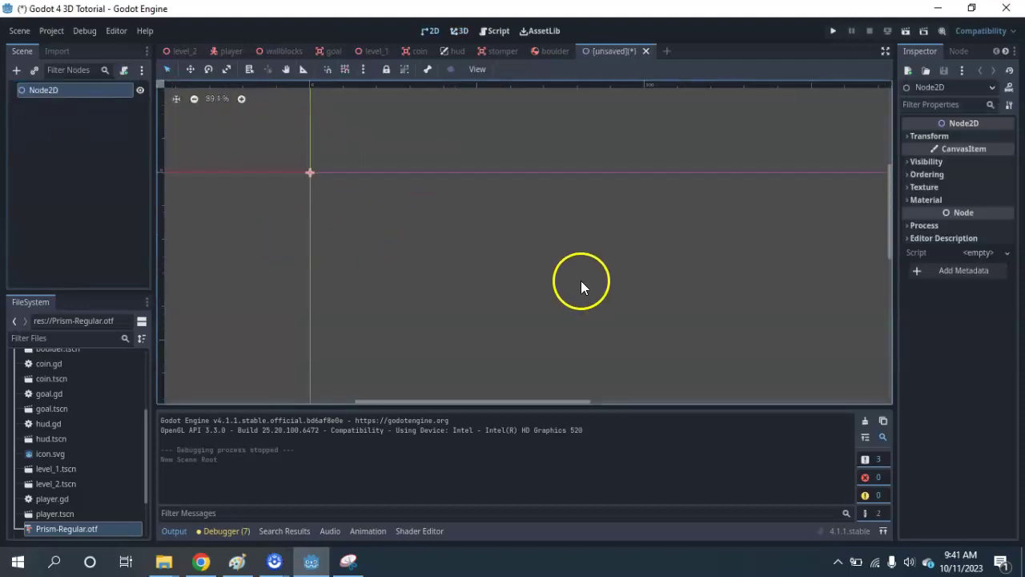
double_click(56, 91)
type("ST")
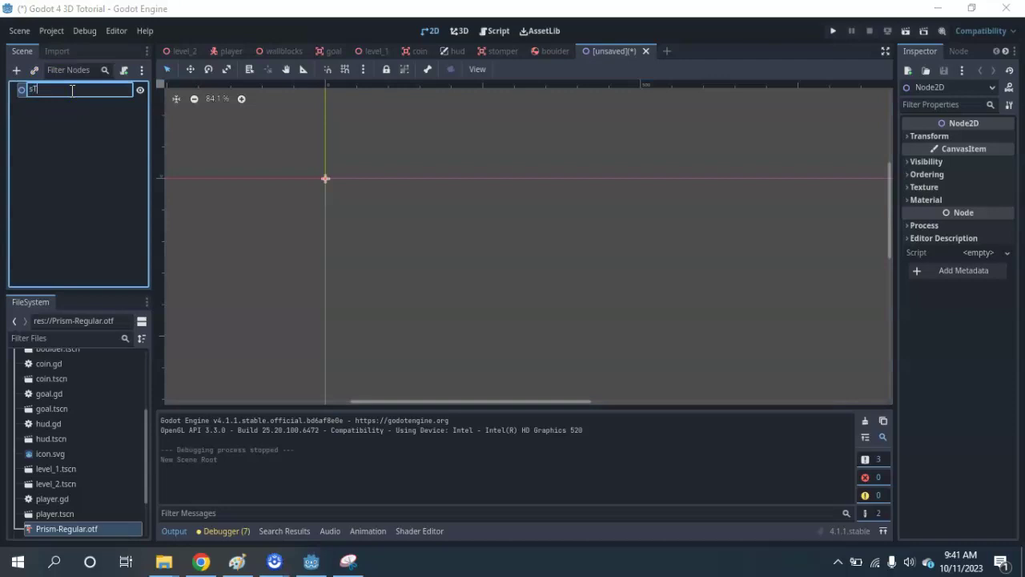
type("AR")
key("BackSpace")
key("BackSpace")
key("BackSpace")
type("StartScree")
key("Return")
- Zoom out and pan the 2D canvas to frame the game area, keeping StartScreen selected
scroll(401, 233, "down", 1)
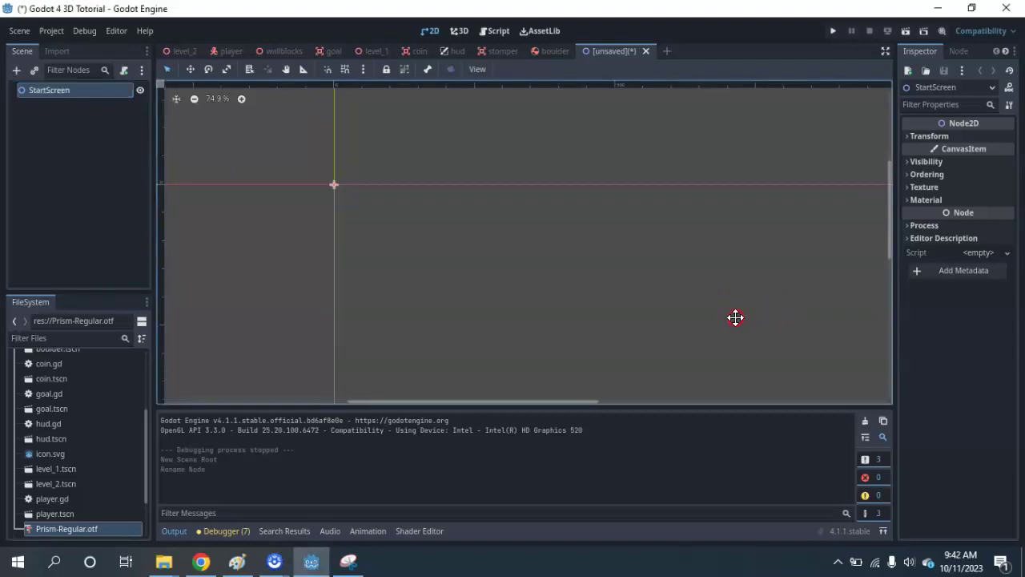
middle_click_drag(734, 318, 578, 245)
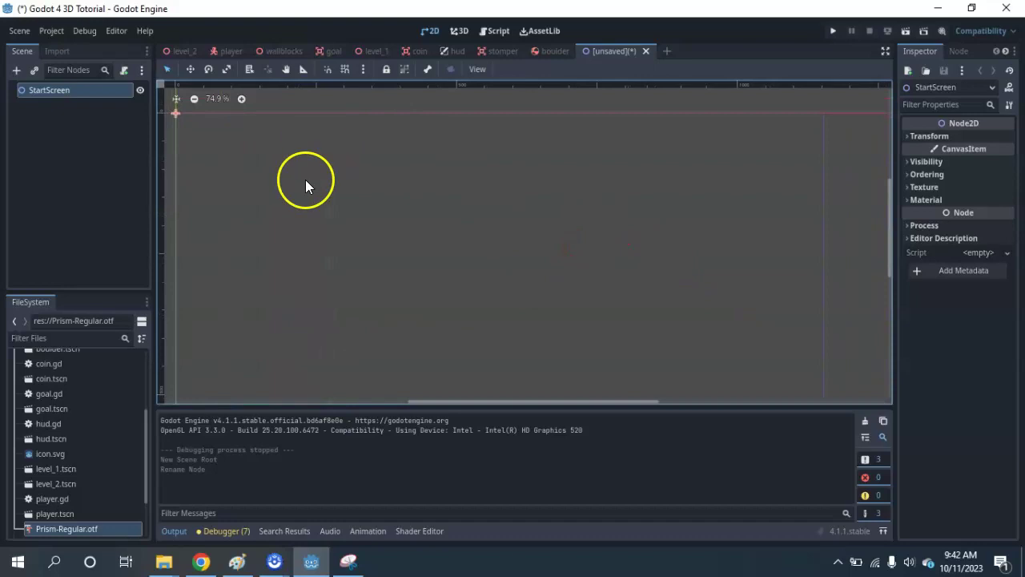
scroll(400, 232, "down", 3)
mouse_move(449, 275)
middle_mouse_down()
mouse_move(411, 247)
mouse_move(422, 274)
mouse_move(436, 264)
middle_mouse_up()
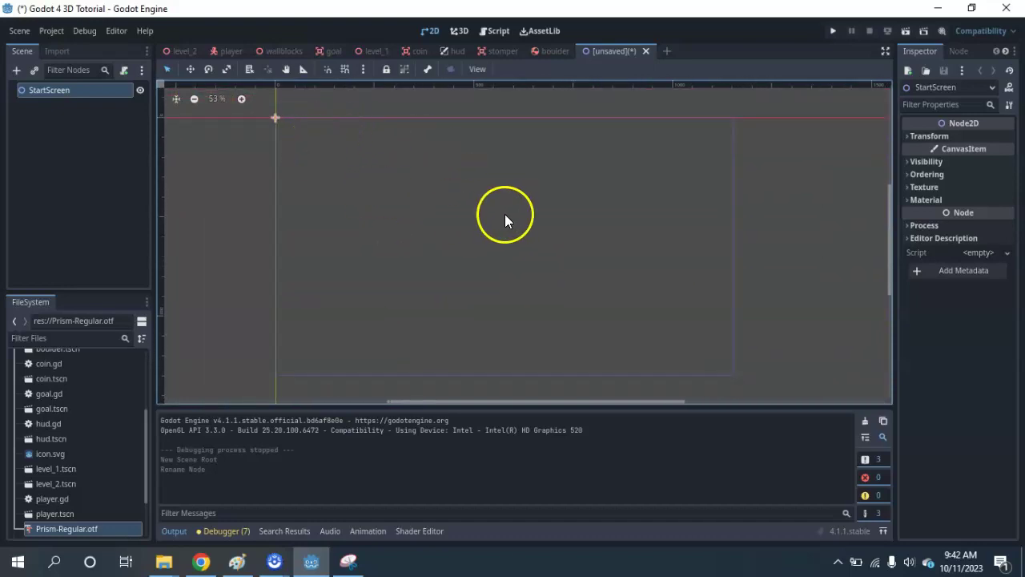
left_click(23, 91)
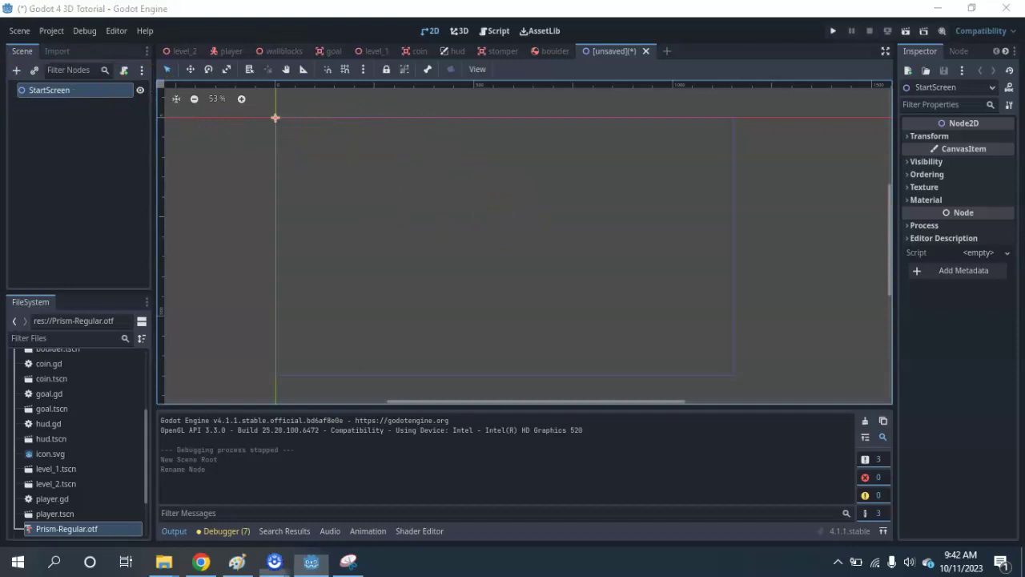
- Add a Label child under StartScreen and stretch it into a wide box
left_click(16, 70)
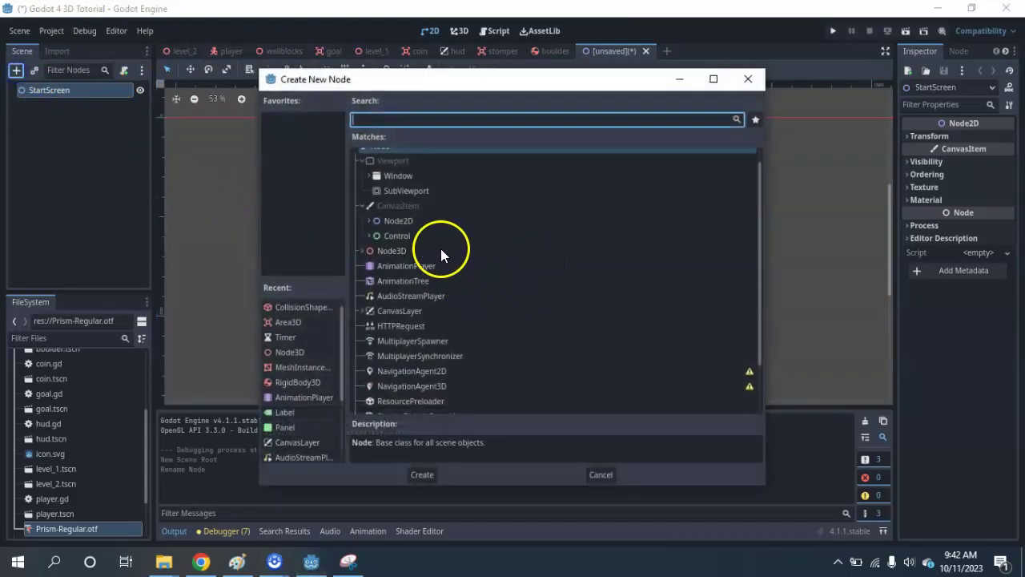
left_click(367, 235)
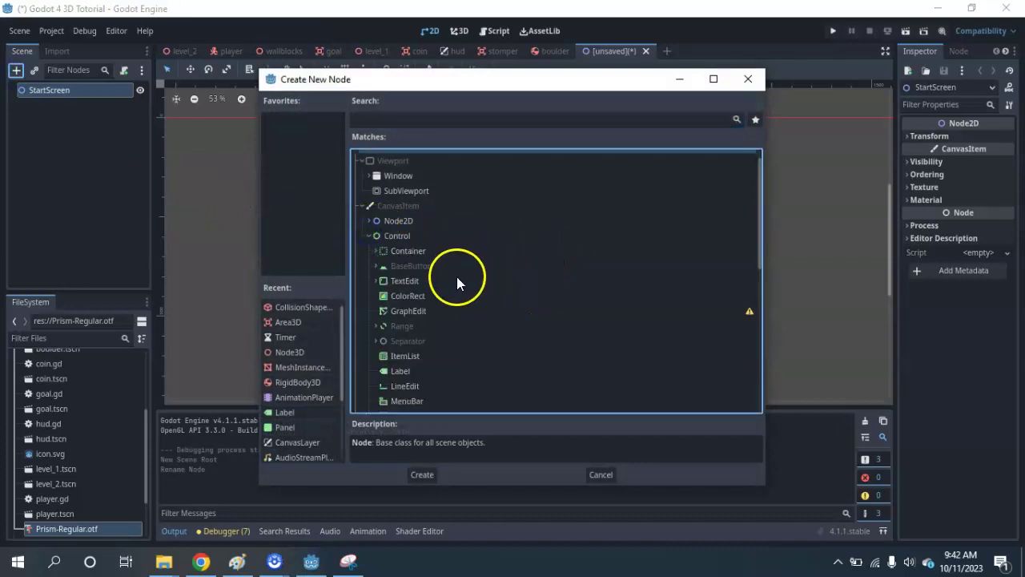
scroll(457, 276, "down", 2)
scroll(425, 221, "down", 1)
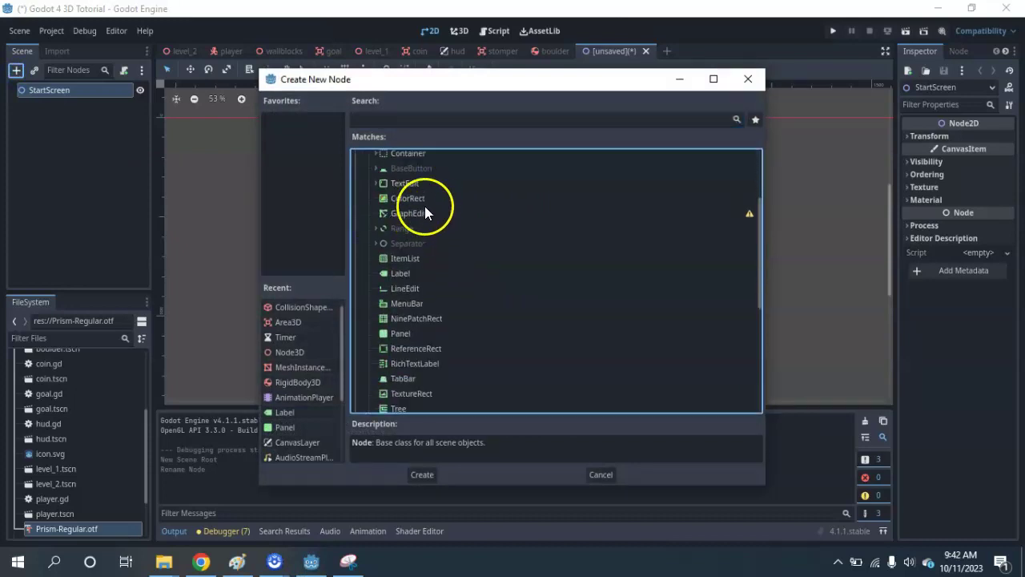
double_click(396, 273)
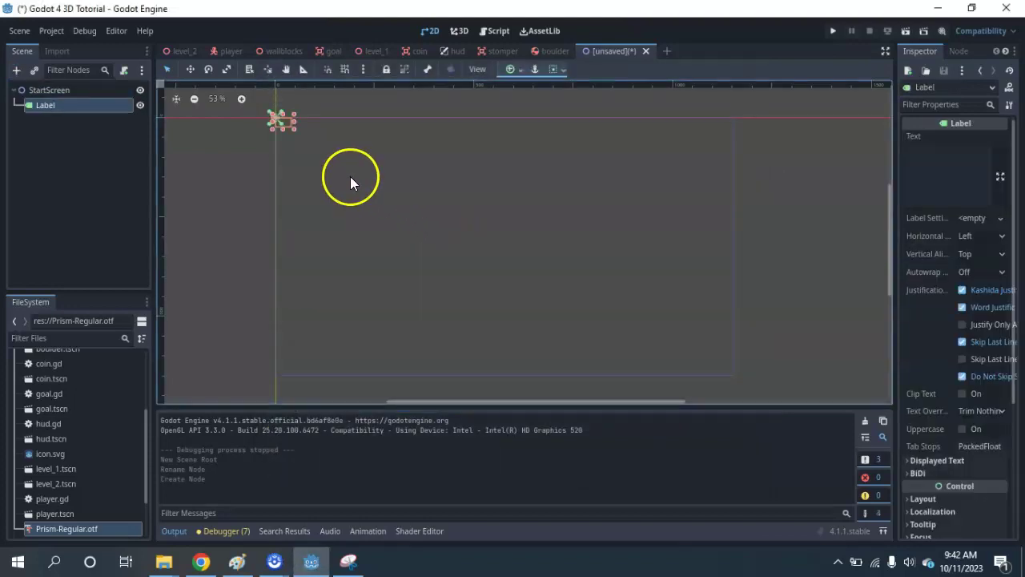
left_click_drag(294, 136, 682, 176)
- Set the label text to 'Laird's Marble Madness Game', centred horizontally and split over two lines
left_click(924, 166)
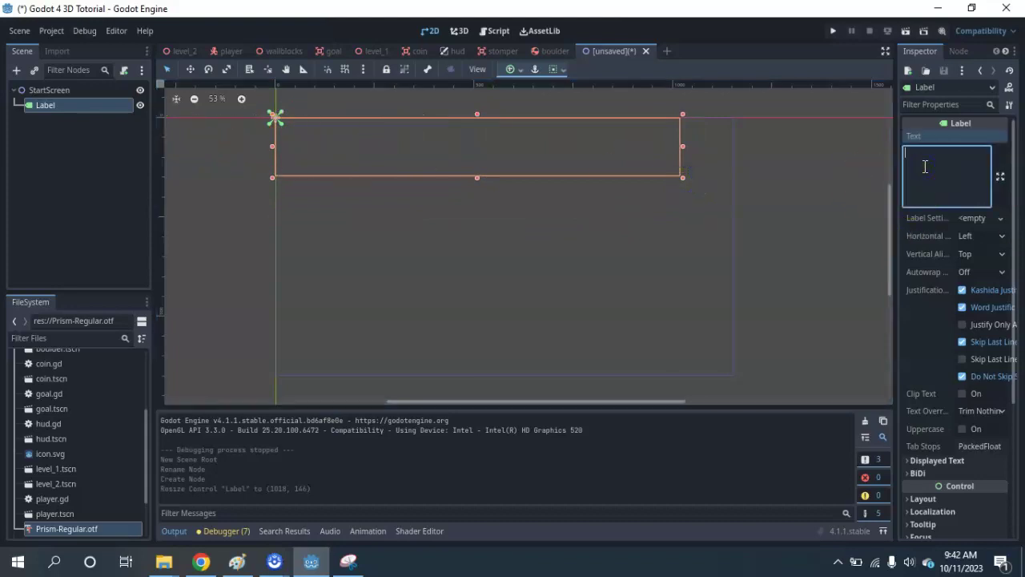
type("Laird's M")
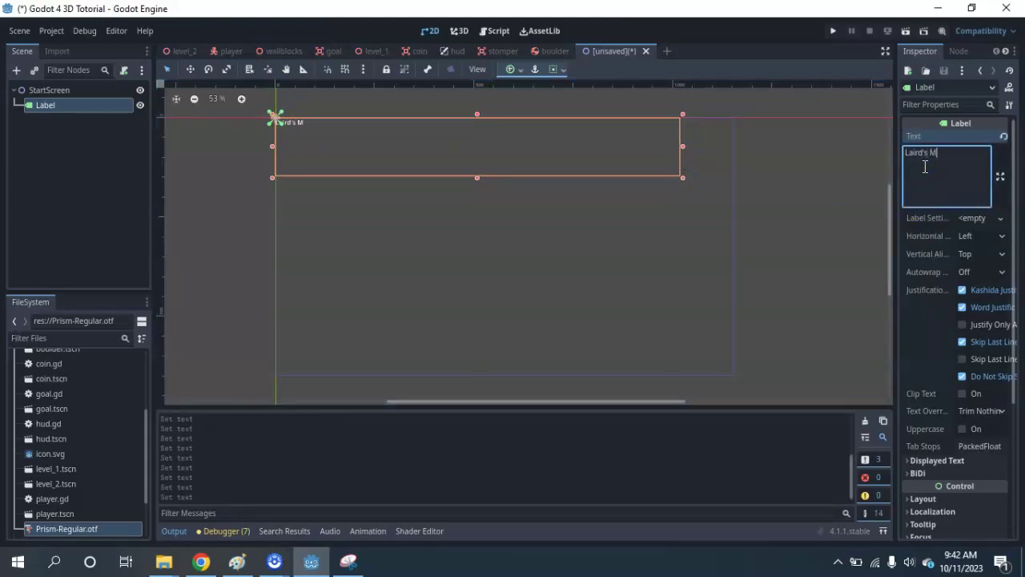
type("arble Madness Game")
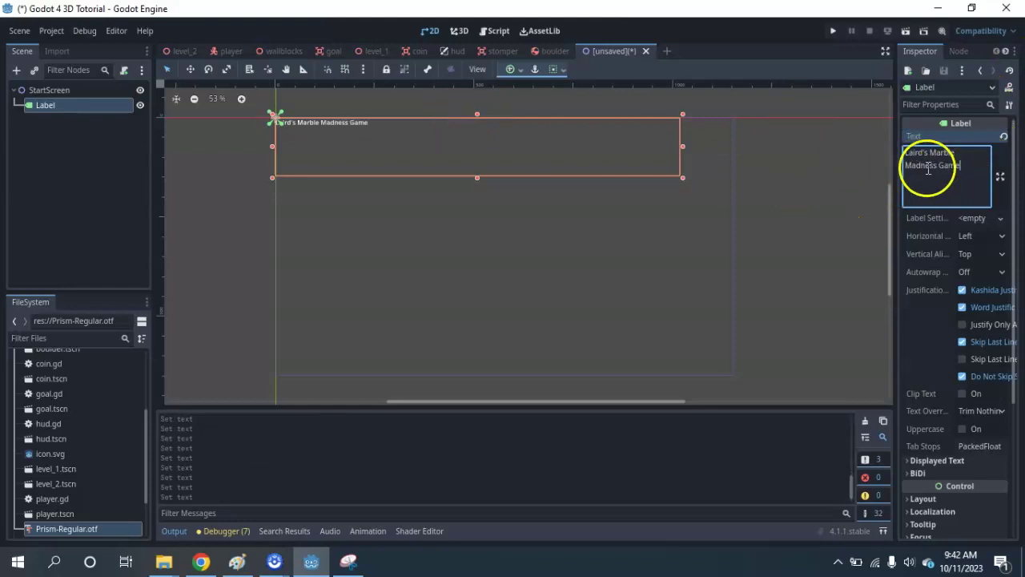
left_click_drag(892, 221, 807, 230)
left_click(997, 236)
left_click(929, 263)
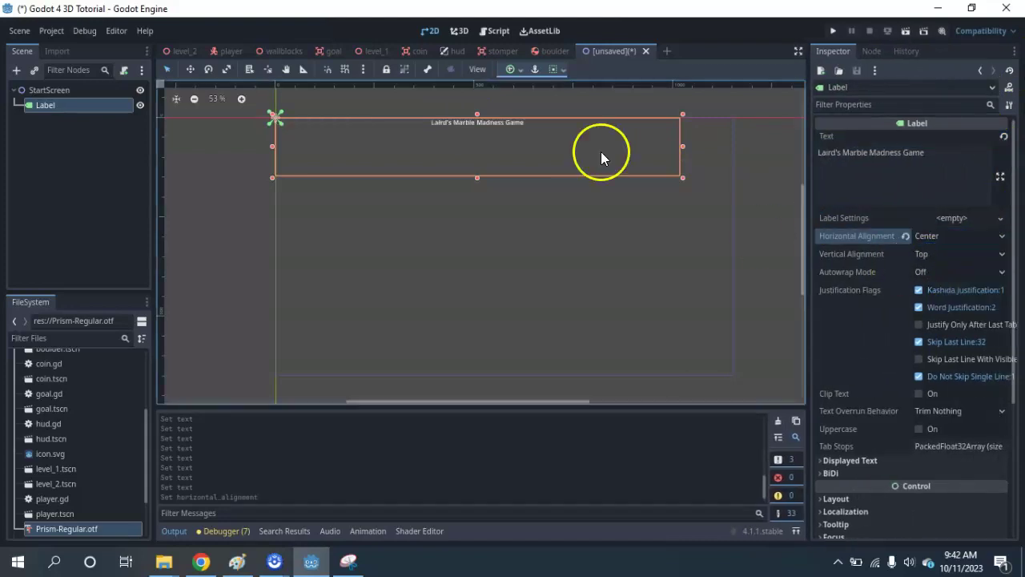
left_click(868, 153)
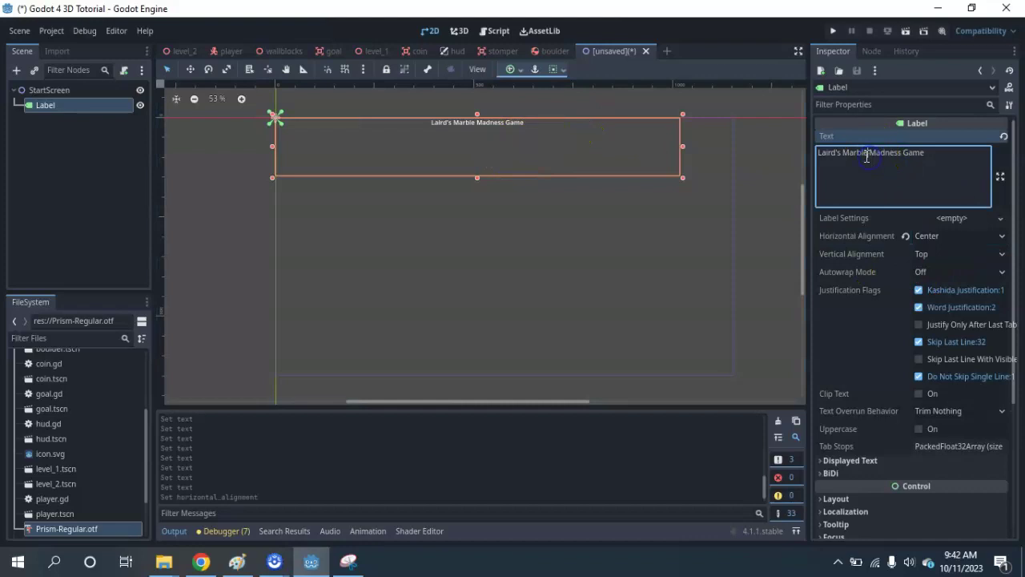
key("Return")
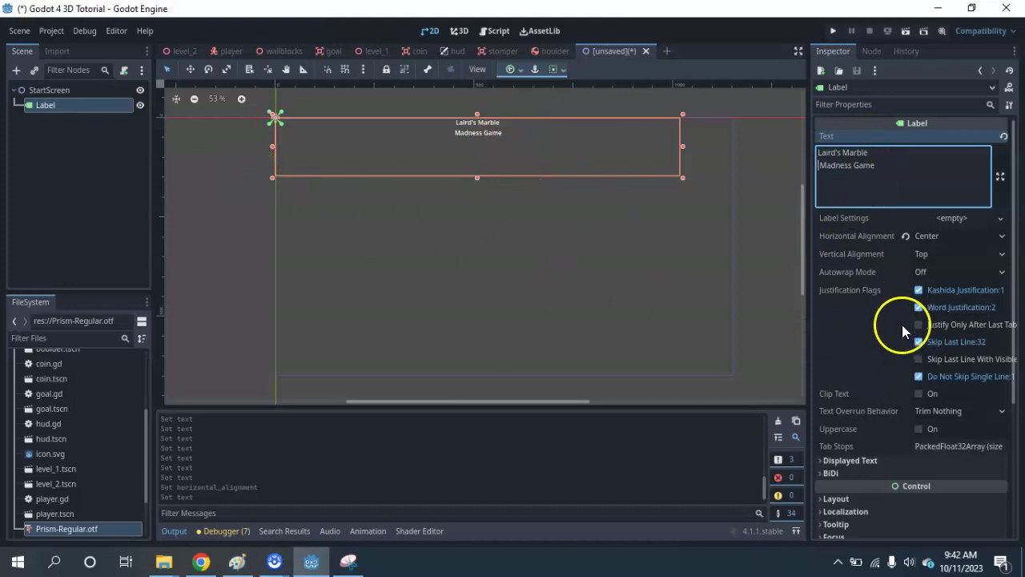
- Assign Prism-Regular.otf as the label's theme font override
scroll(849, 361, "down", 5)
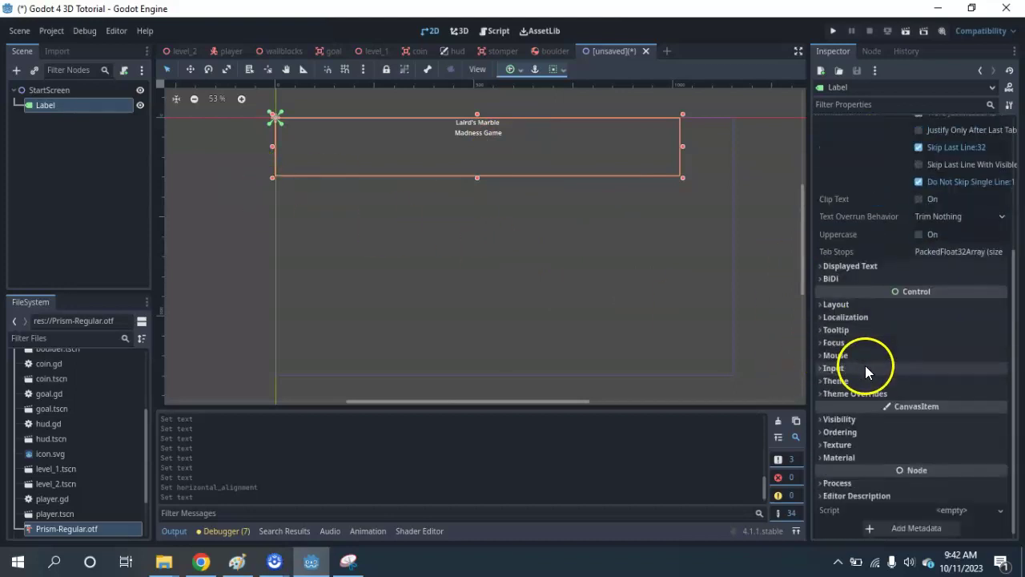
scroll(80, 397, "down", 3)
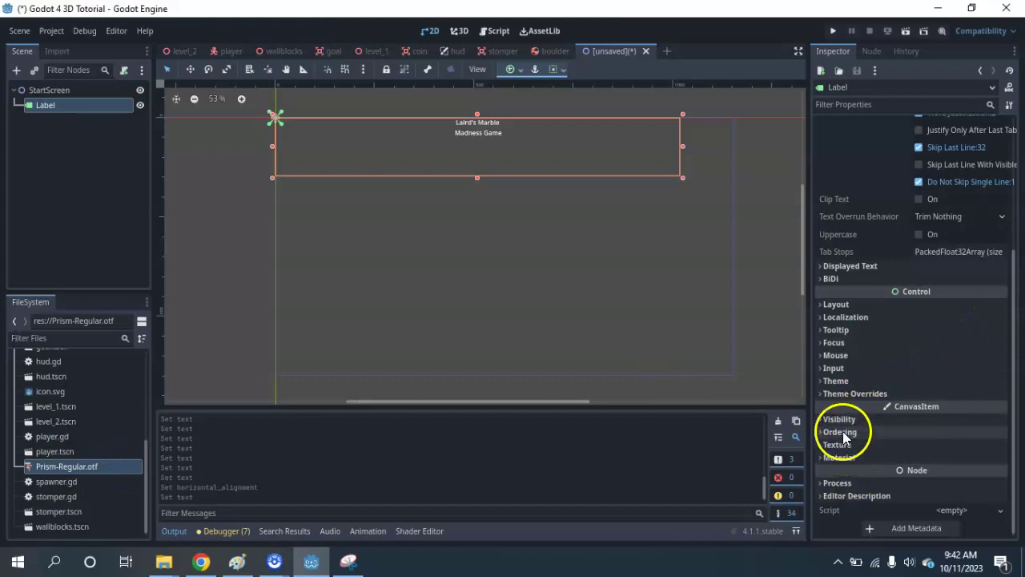
left_click(819, 392)
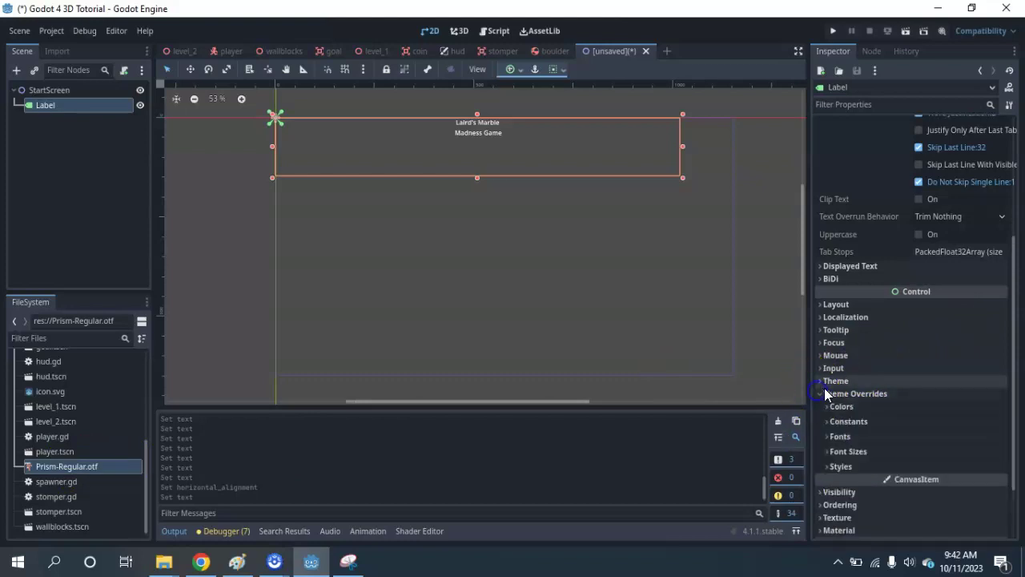
left_click(829, 435)
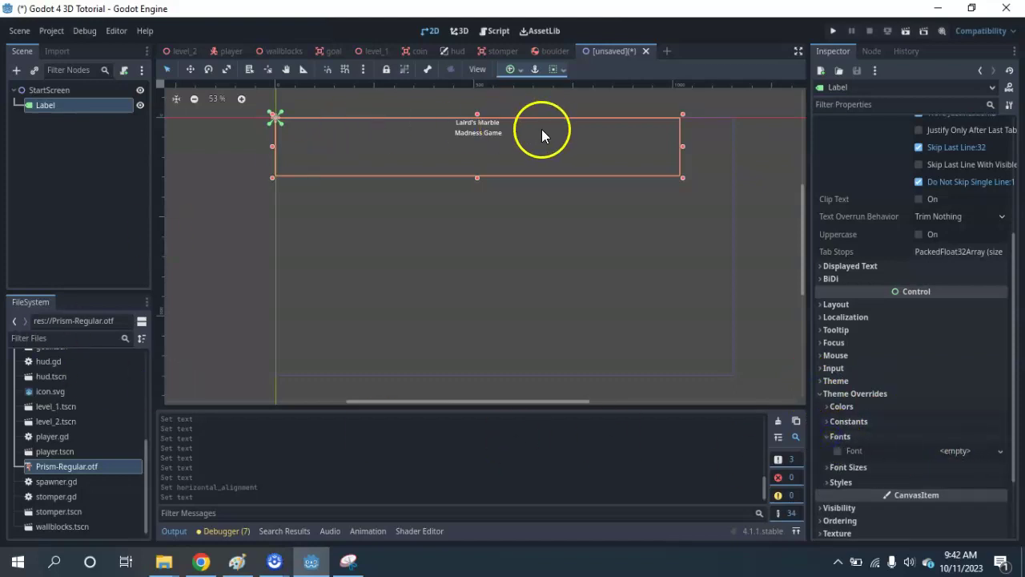
left_click_drag(24, 471, 939, 453)
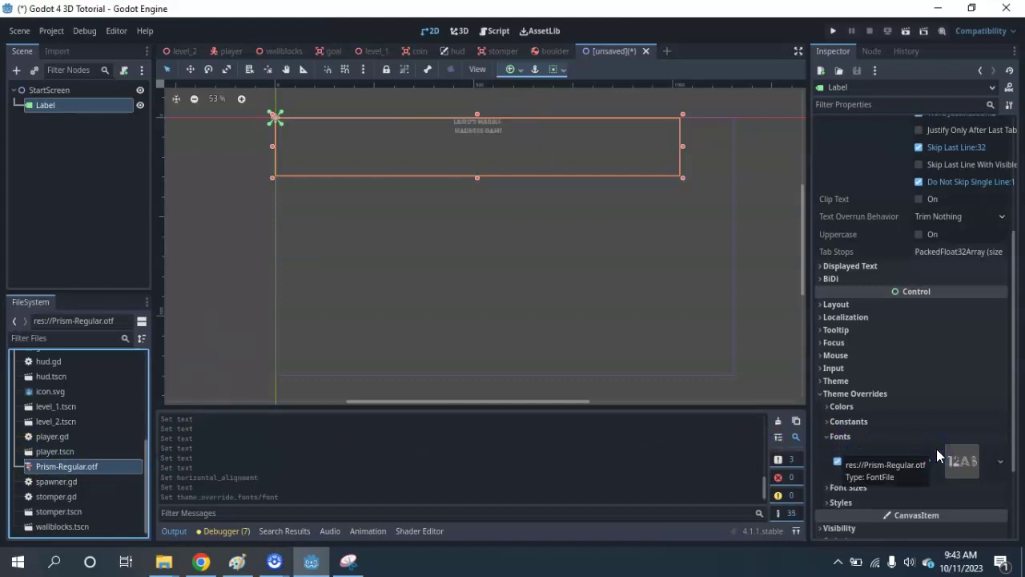
- Enable a 121 px font size override and shift the title slightly right
left_click(838, 487)
scroll(921, 481, "down", 3)
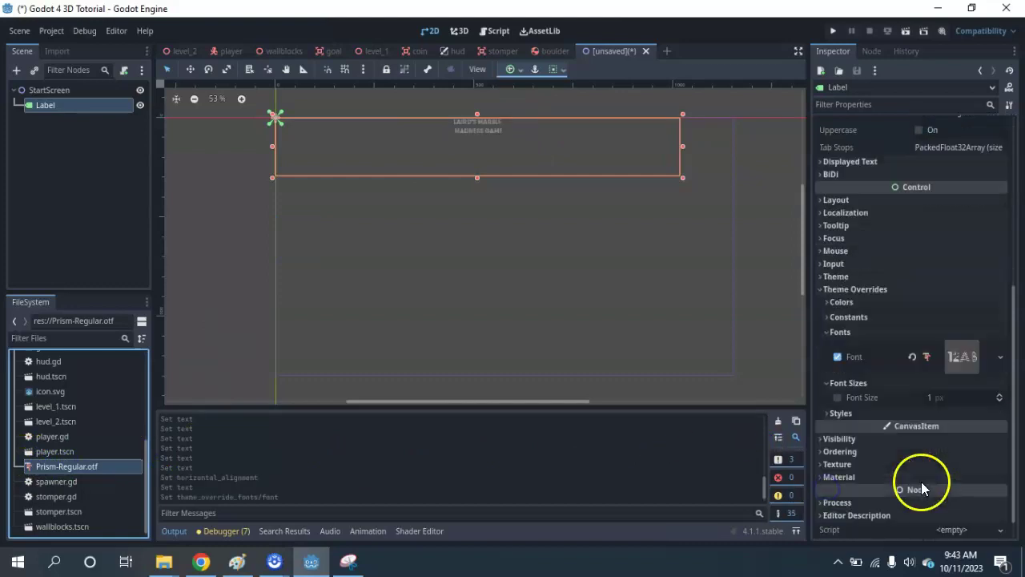
left_click_drag(928, 398, 514, 281)
left_click_drag(492, 183, 514, 179)
left_click(542, 311)
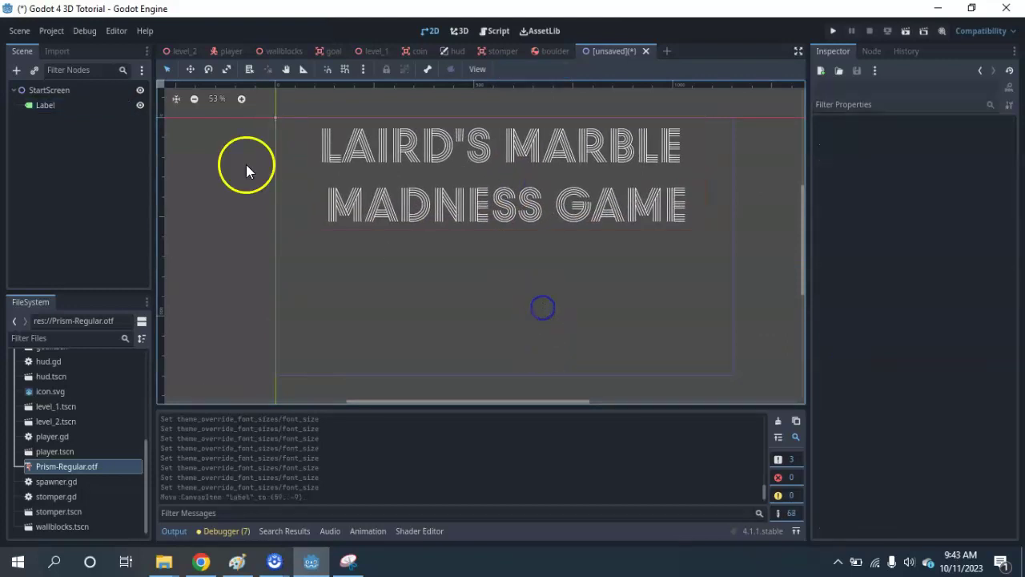
left_click(56, 90)
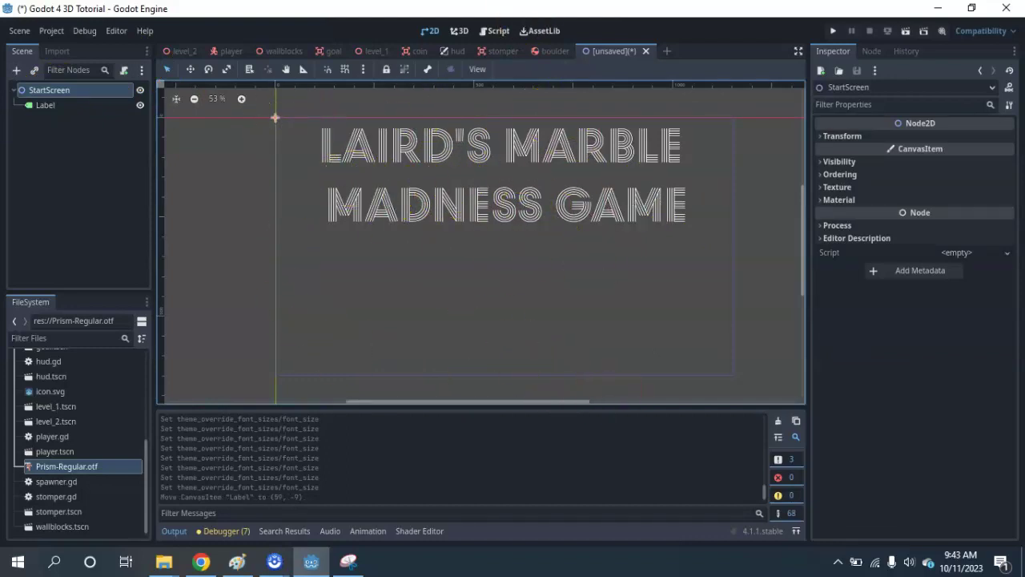
left_click(274, 561)
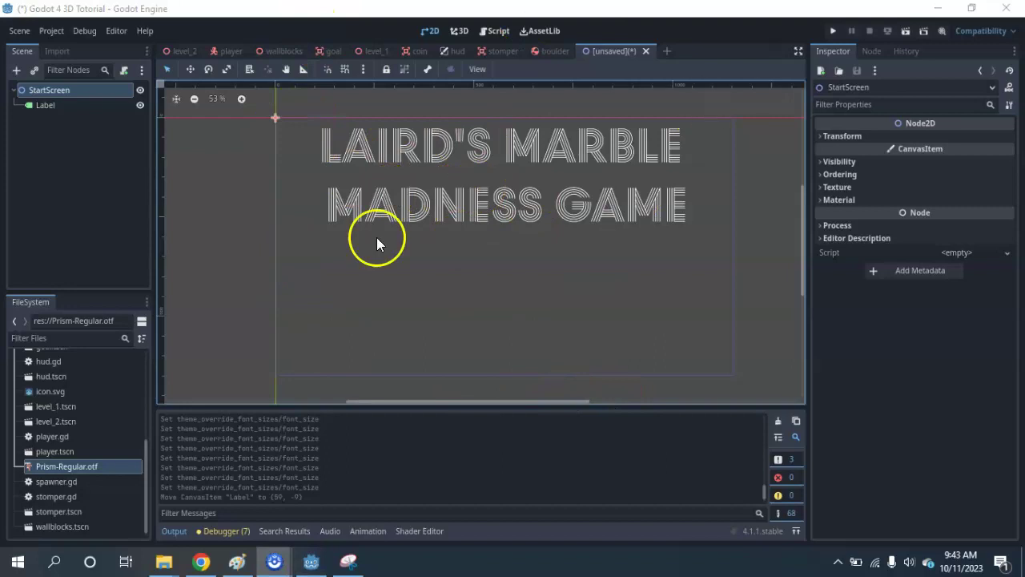
- Switch to the level_1 maze scene, orbit lower and widen the 3D viewport
scroll(46, 394, "up", 3)
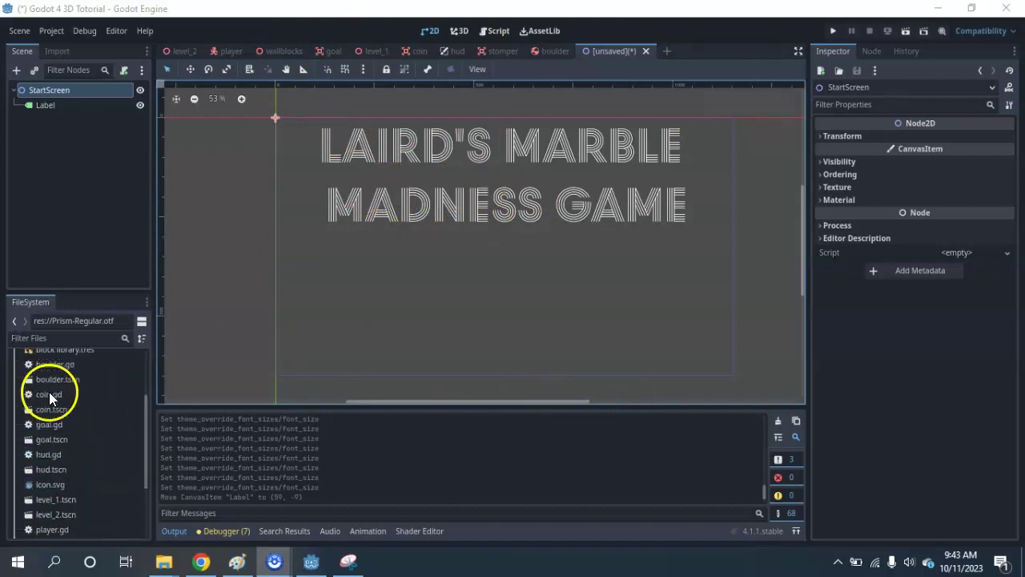
left_click(377, 52)
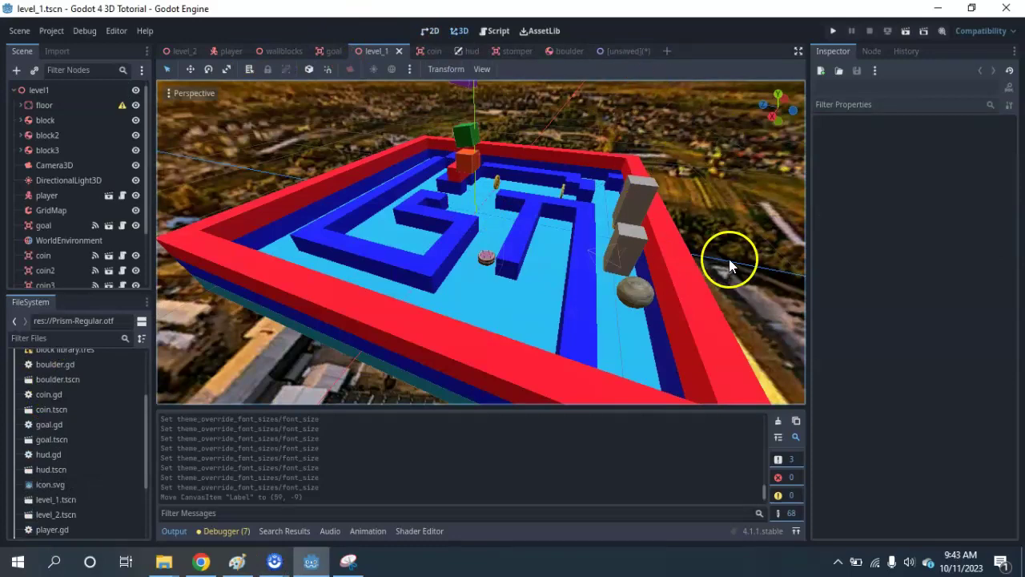
middle_click_drag(729, 258, 733, 222)
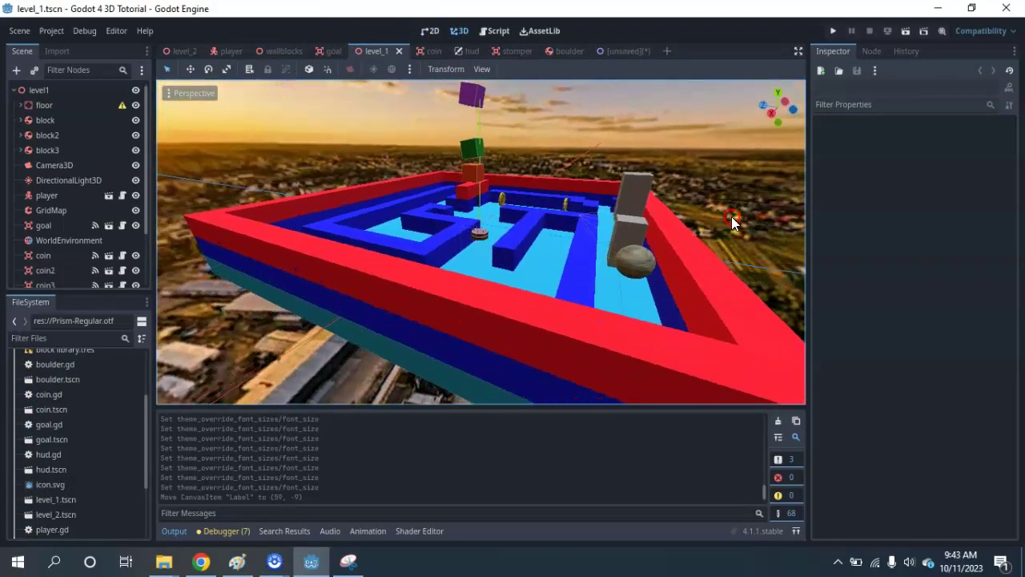
left_click_drag(809, 219, 948, 219)
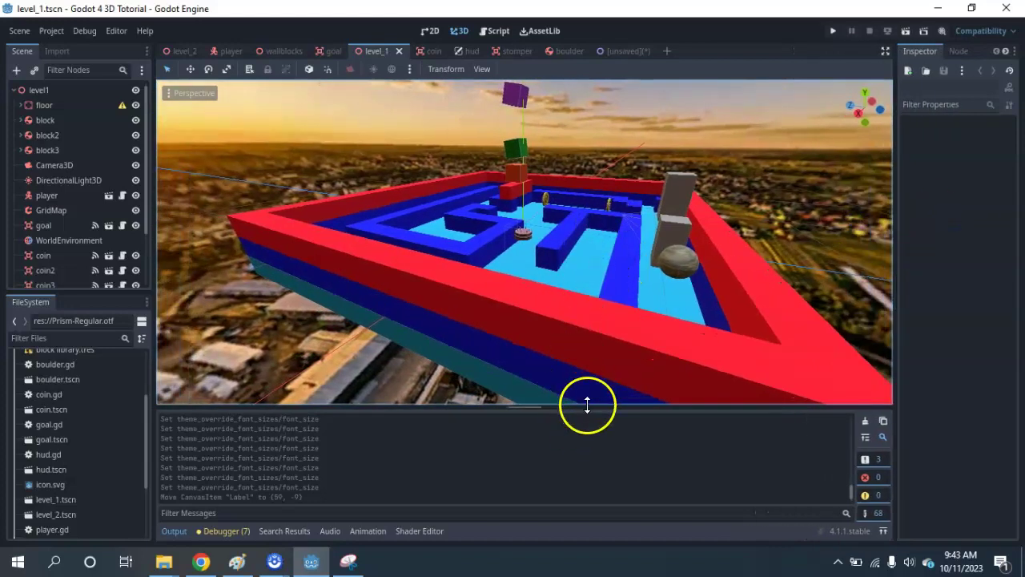
left_click_drag(586, 409, 581, 436)
scroll(569, 298, "down", 4)
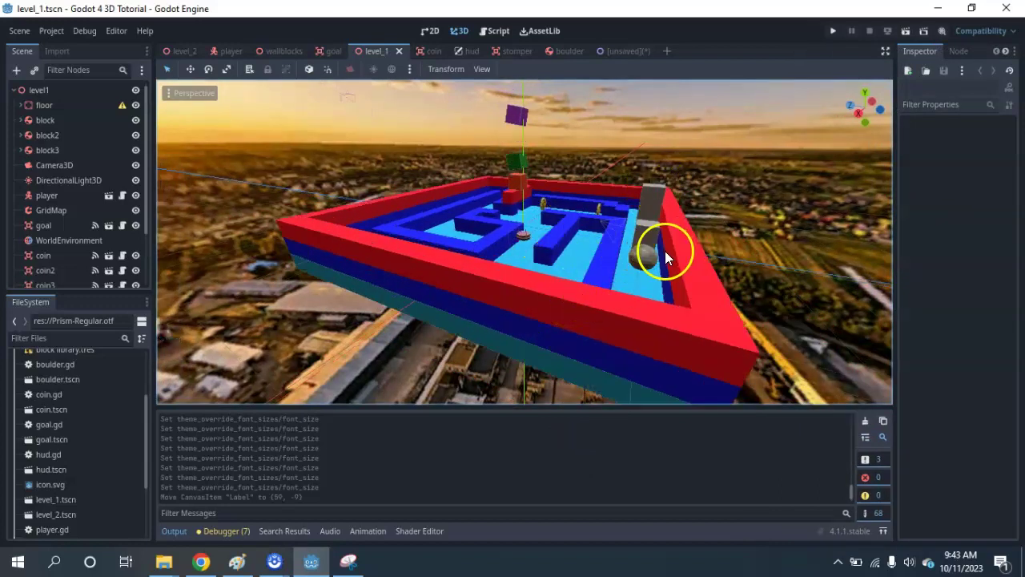
scroll(756, 272, "up", 4)
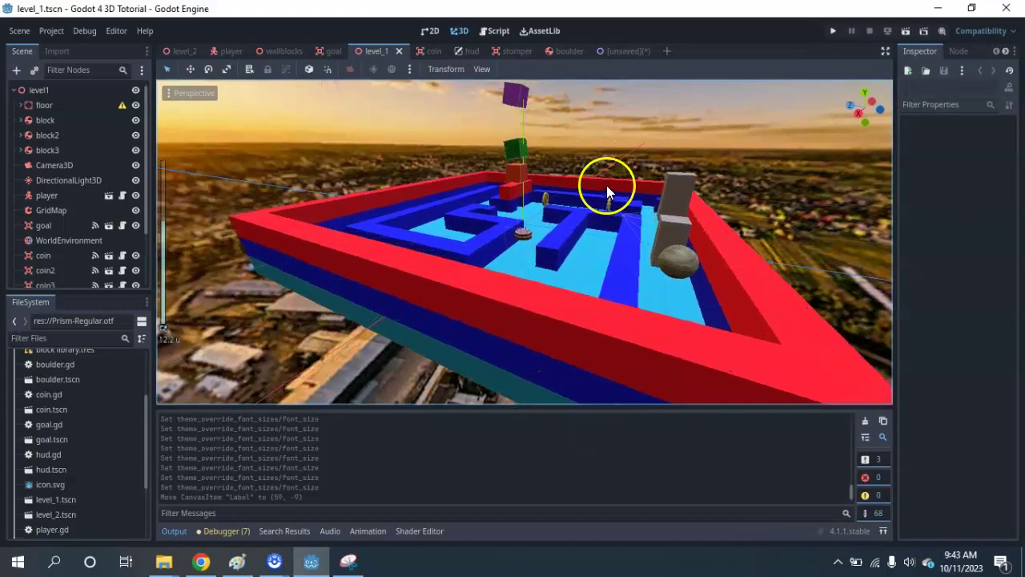
- Hide the origin axis lines by turning off View Origin
left_click(481, 68)
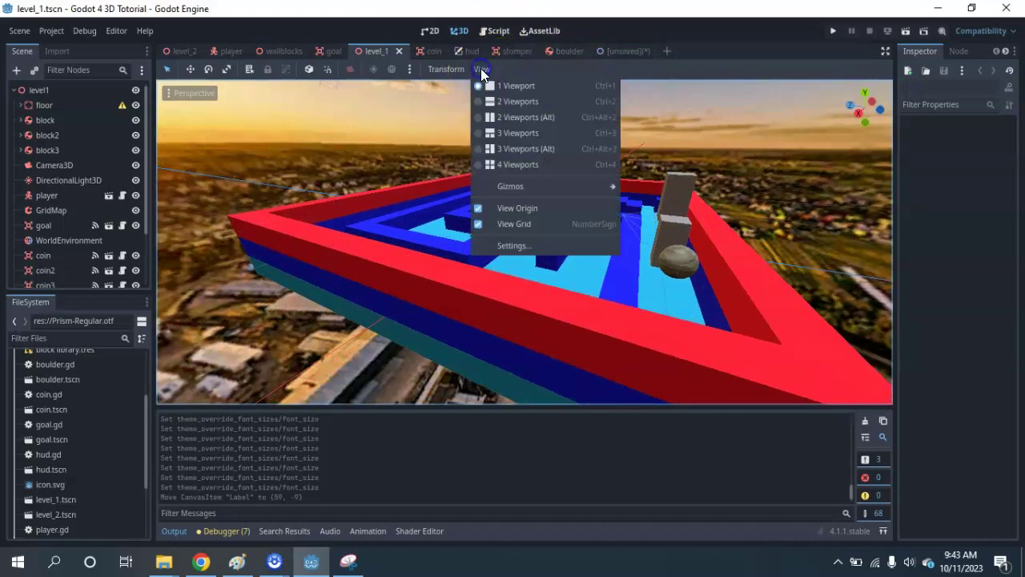
left_click(478, 208)
left_click(792, 261)
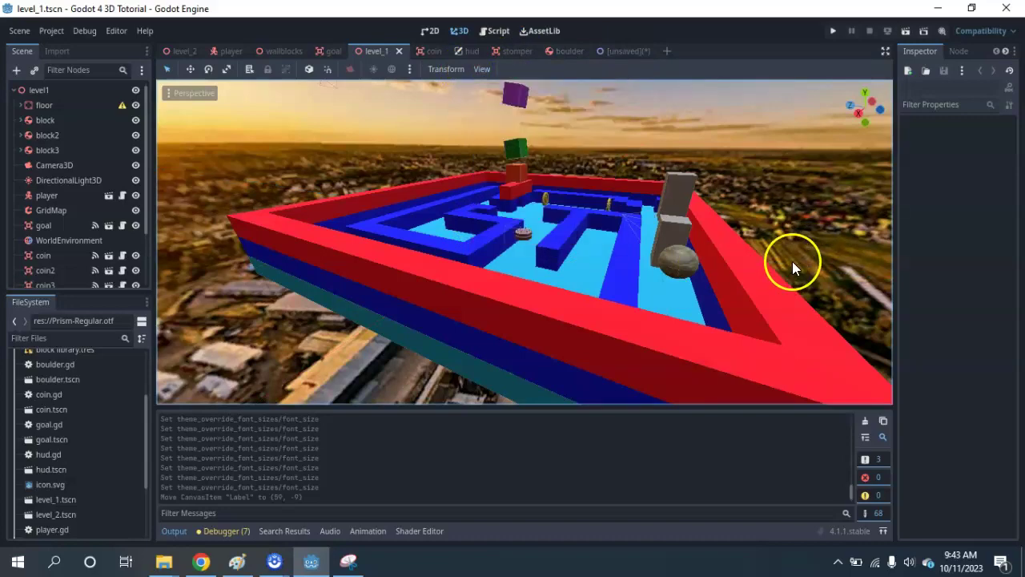
middle_click_drag(792, 261, 773, 253)
- Frame the view on the level1 root node and orbit the maze to new angles
left_click(51, 92)
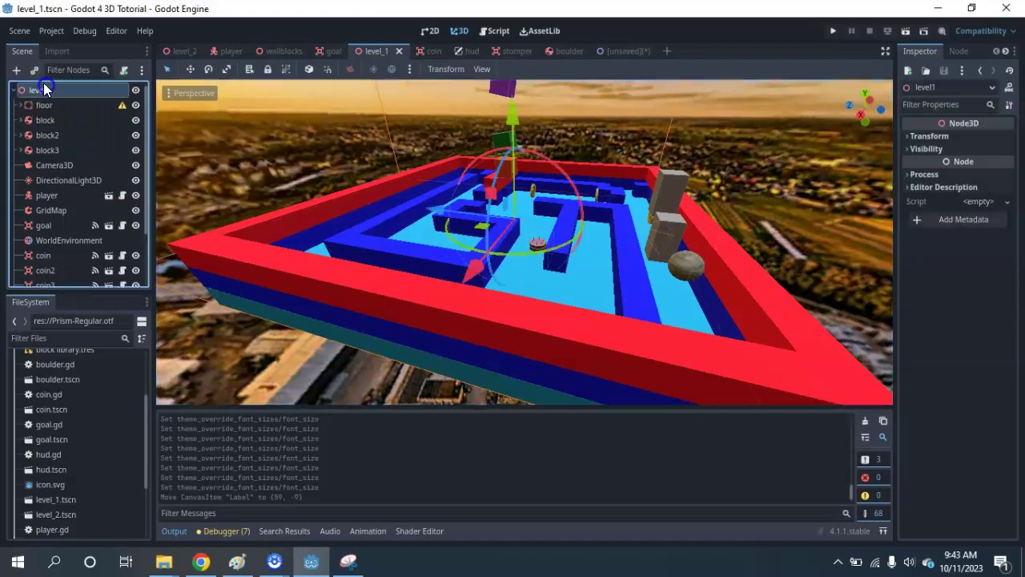
left_click(614, 182)
key("f")
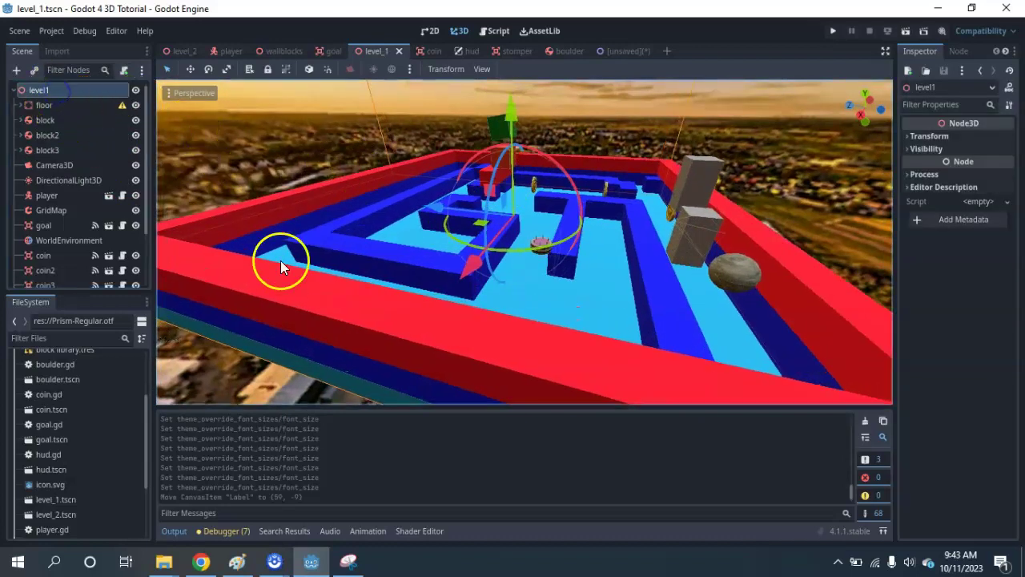
left_click(240, 361)
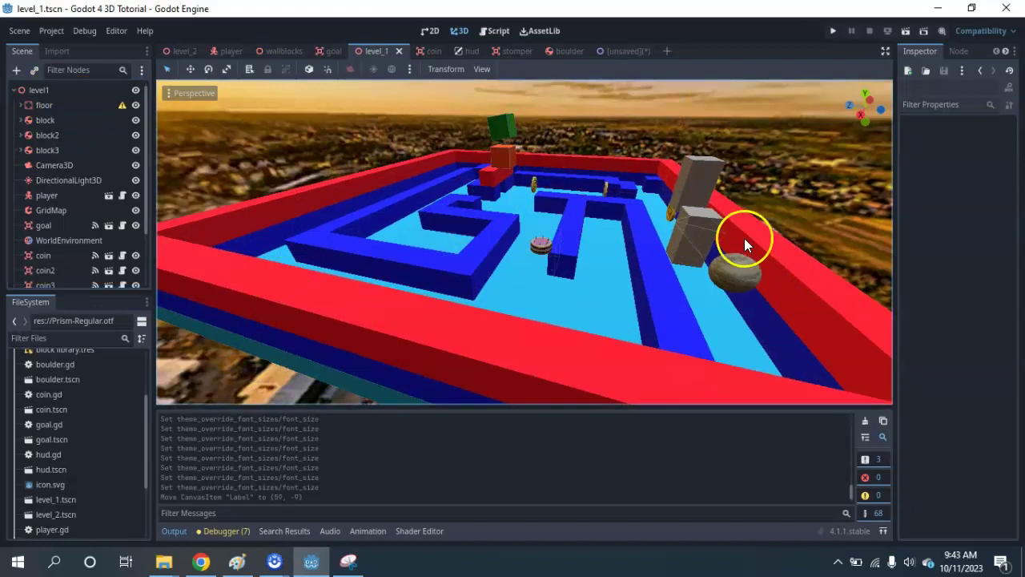
scroll(766, 278, "down", 2)
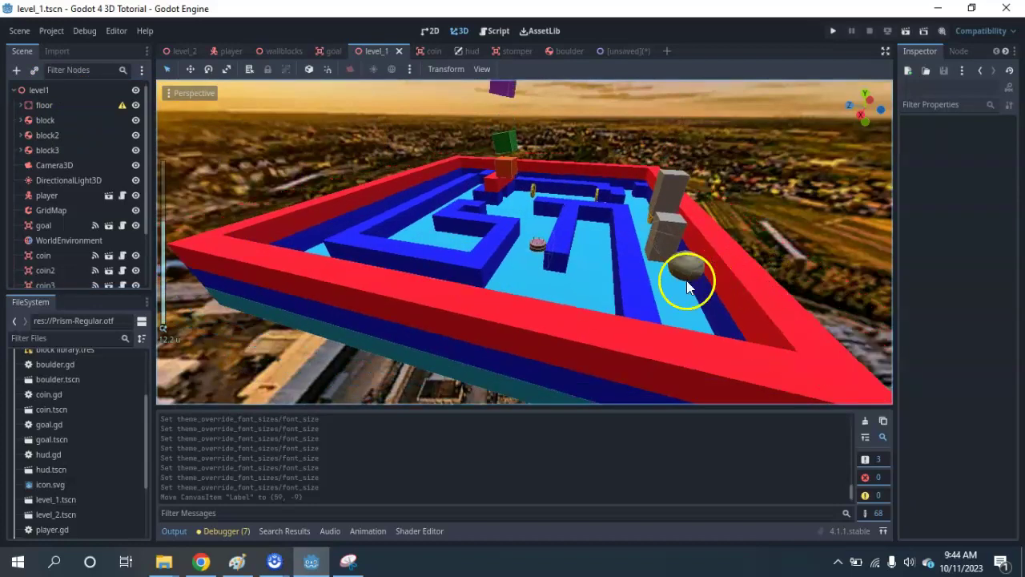
scroll(545, 261, "up", 5)
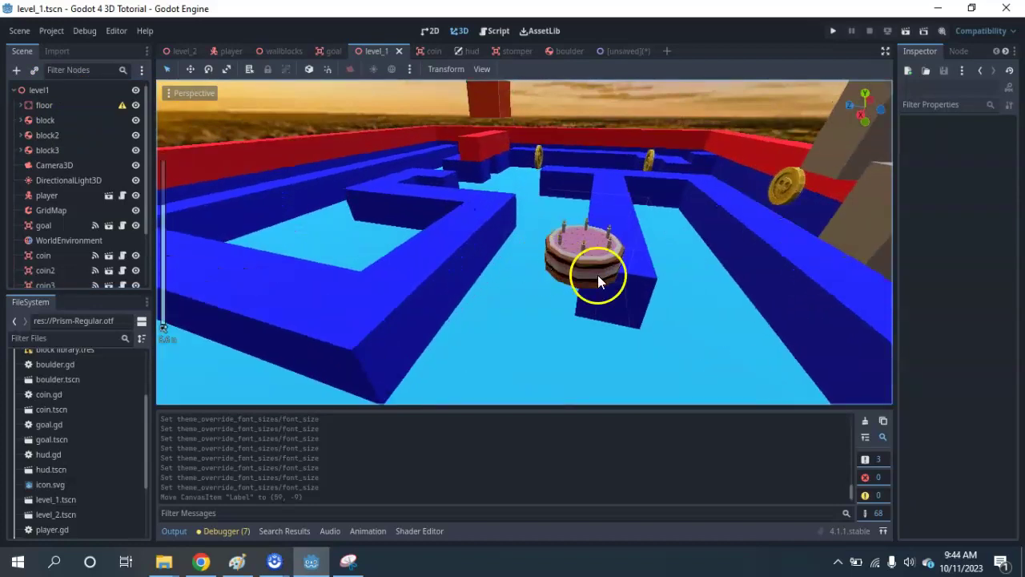
scroll(682, 286, "up", 2)
scroll(682, 286, "down", 10)
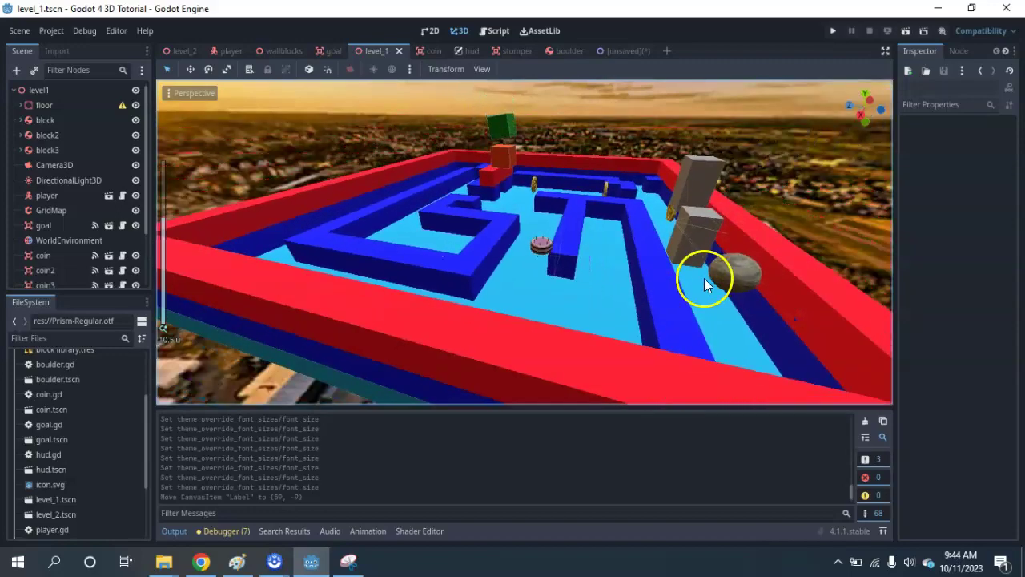
middle_click_drag(706, 274, 497, 293)
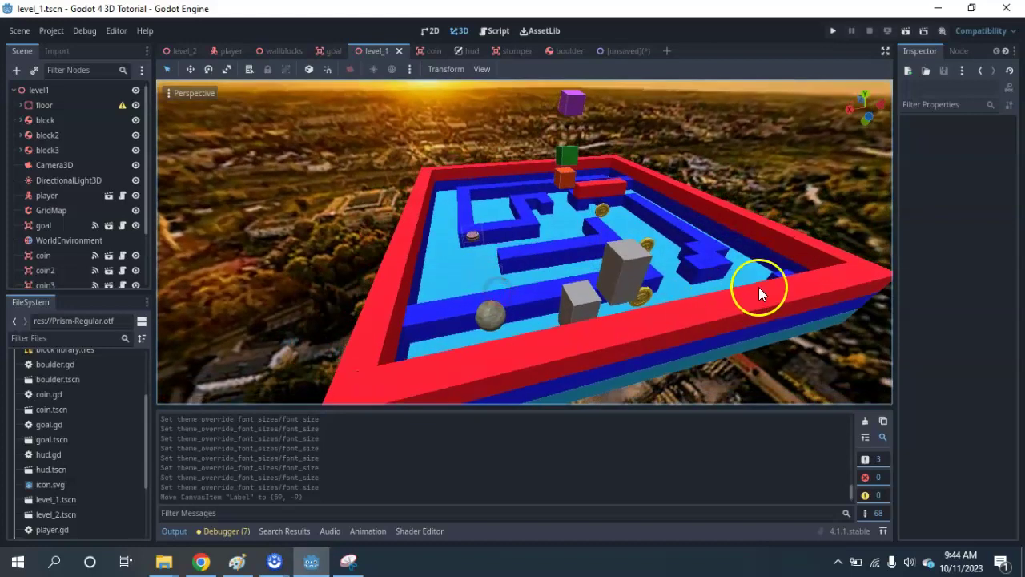
middle_click_drag(758, 288, 697, 255)
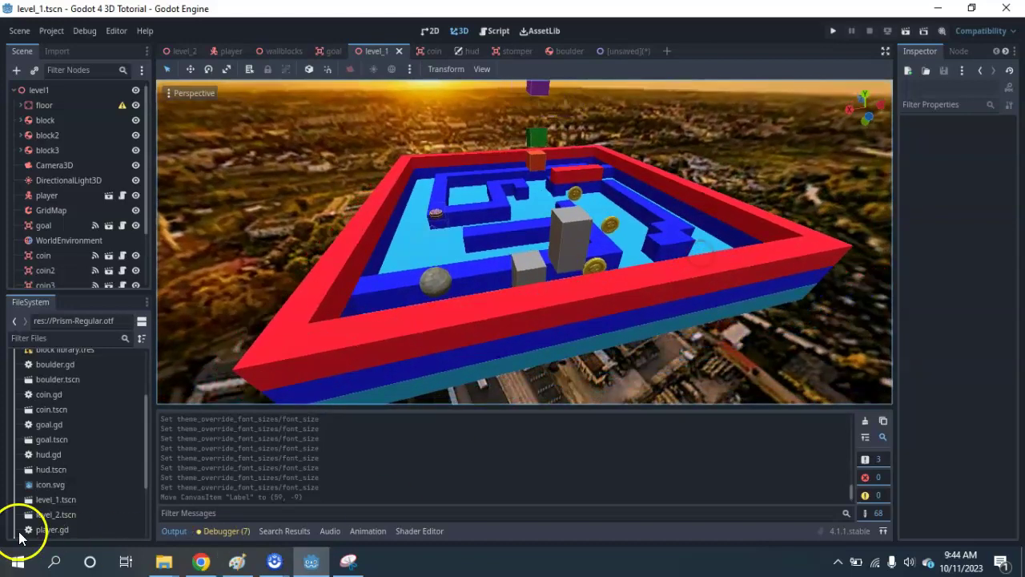
- Launch Snipping Tool by searching 'snipp' and snip a rectangle around the 3D maze viewport
left_click(18, 561)
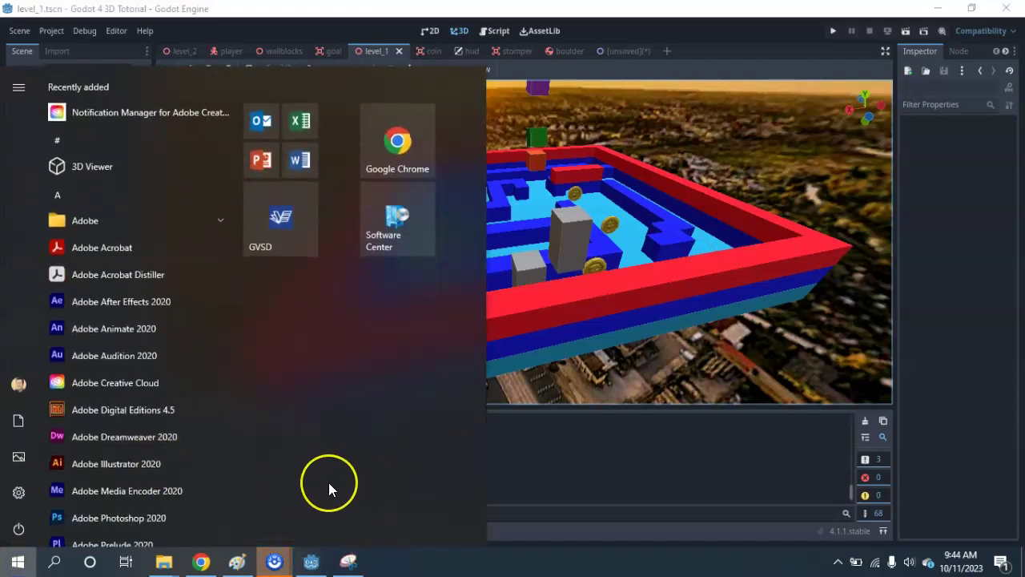
type("snipp")
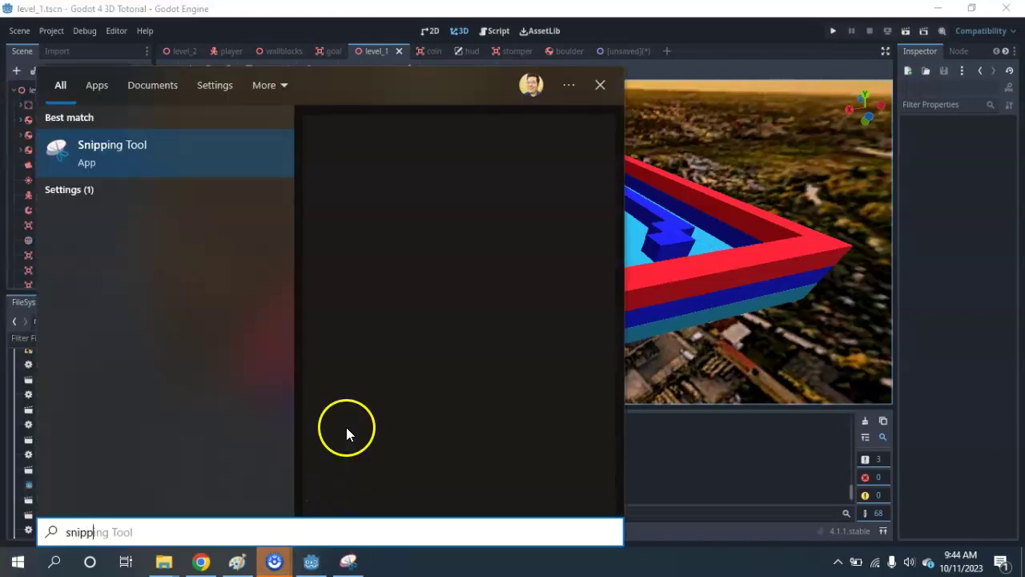
left_click(100, 146)
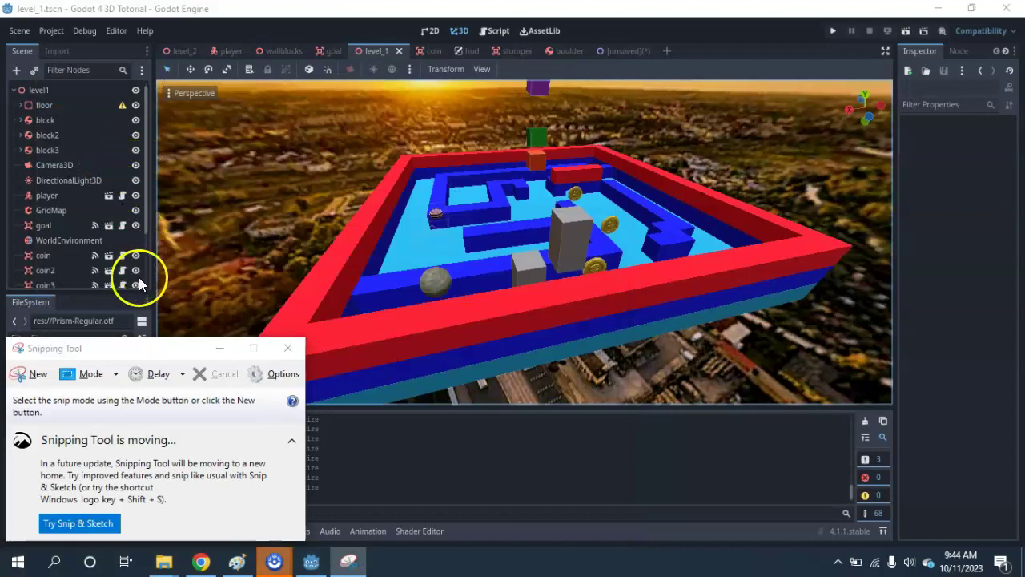
left_click(31, 377)
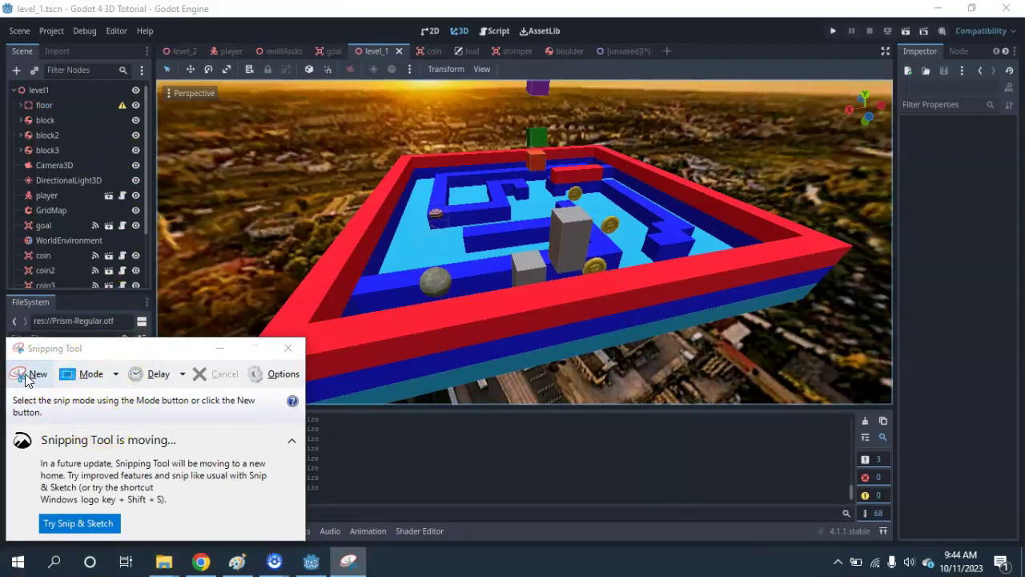
left_click(26, 380)
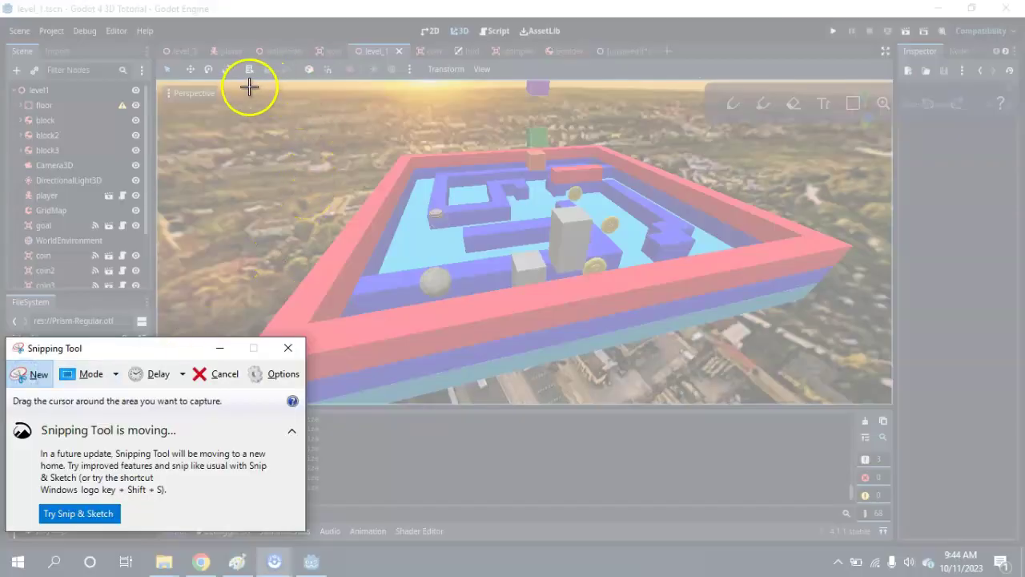
left_click_drag(227, 89, 863, 398)
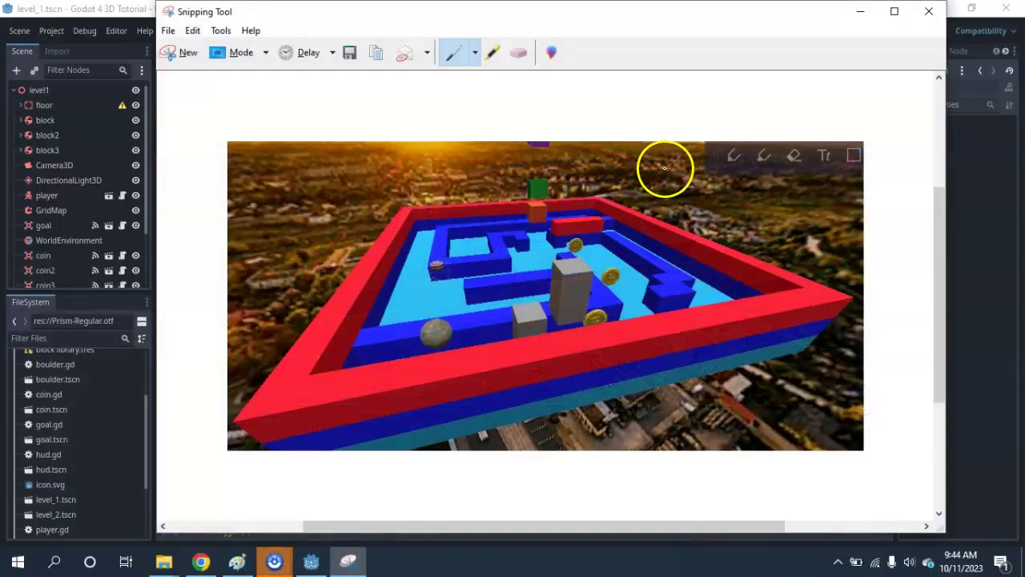
- Save the snip as background.PNG in Documents > Godot 4 3D Tutorial > materials
left_click(168, 30)
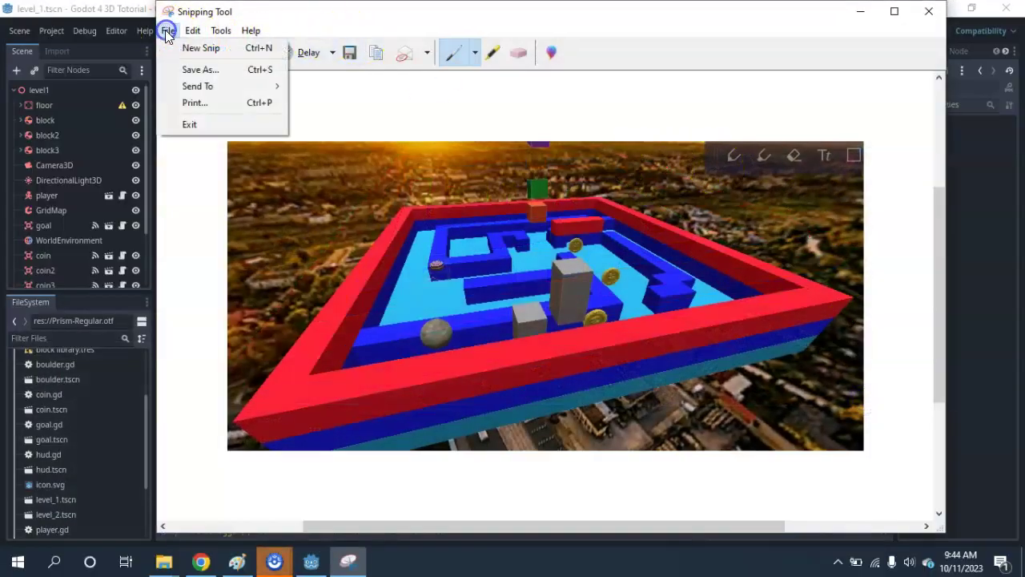
left_click(187, 73)
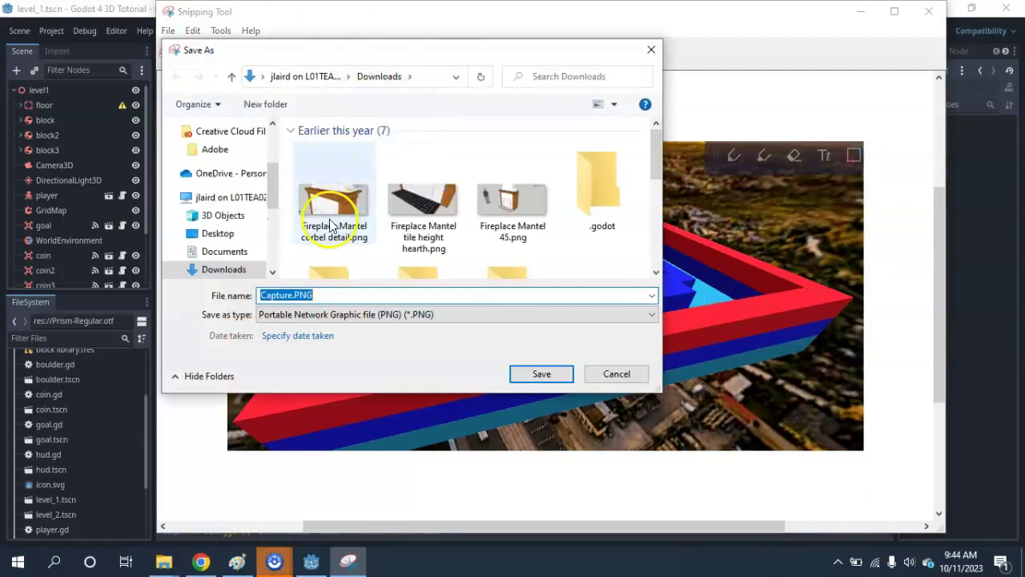
scroll(222, 240, "down", 3)
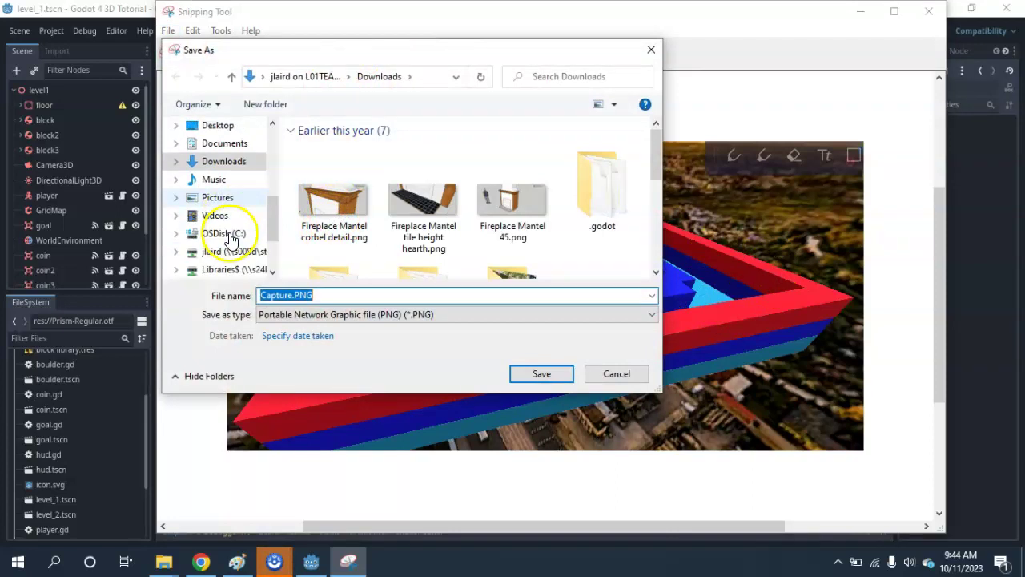
left_click(225, 143)
scroll(357, 207, "down", 1)
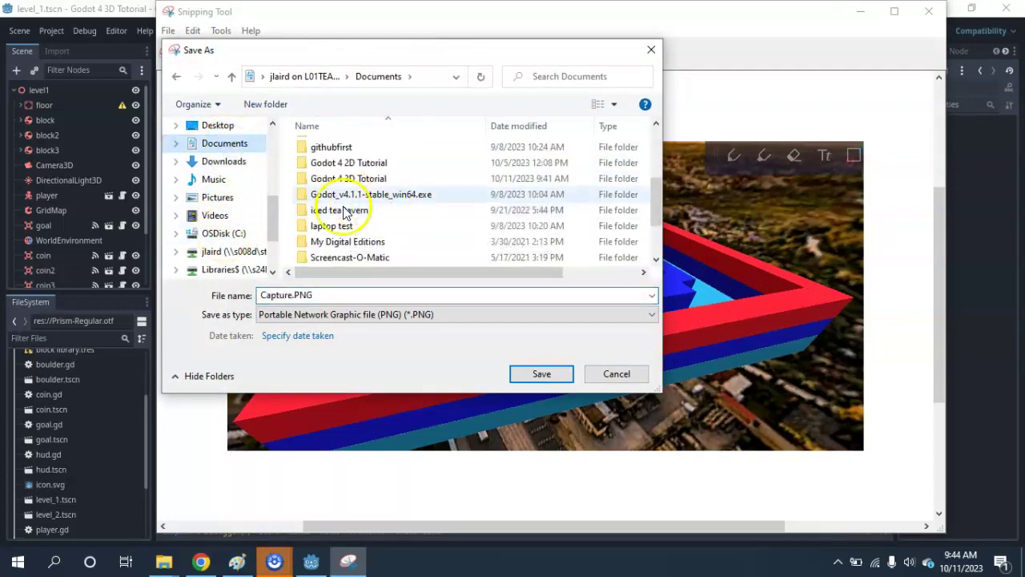
double_click(349, 180)
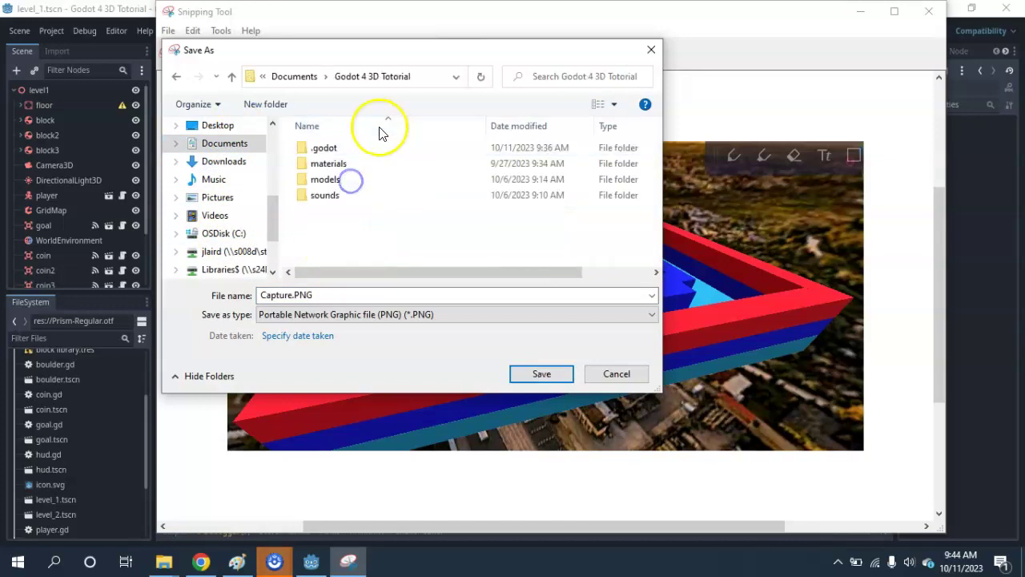
double_click(333, 165)
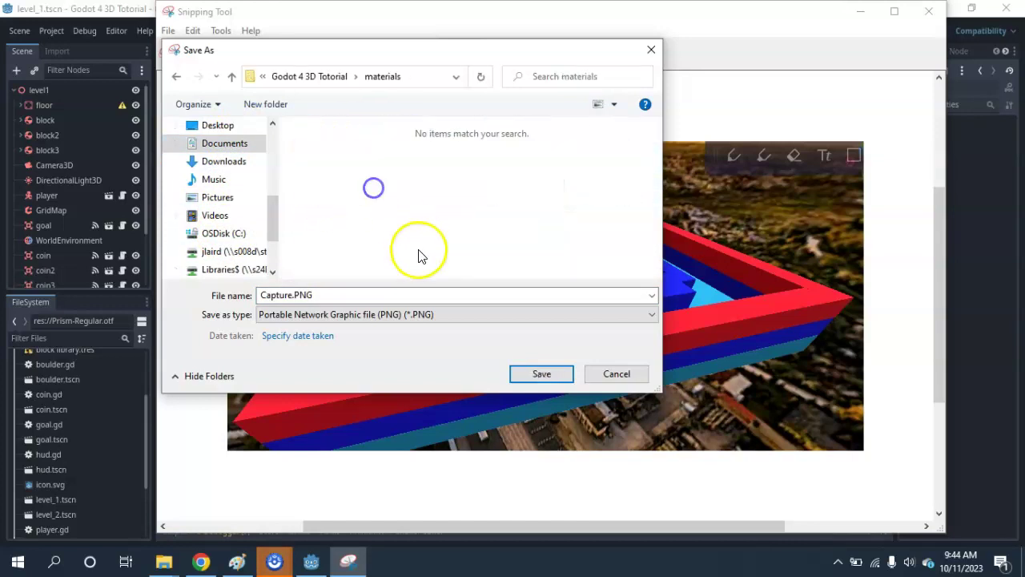
double_click(292, 294)
double_click(290, 295)
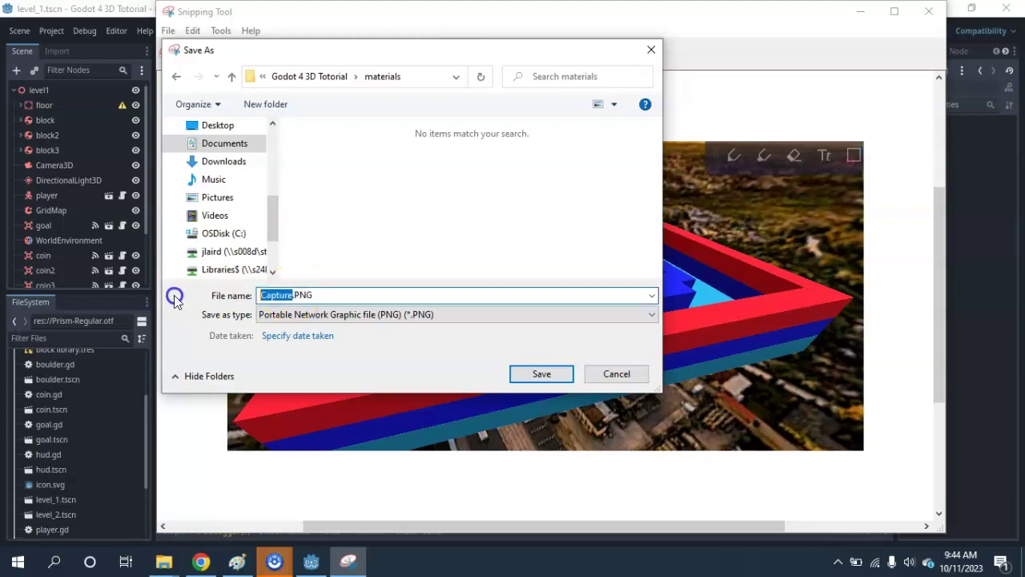
type("background")
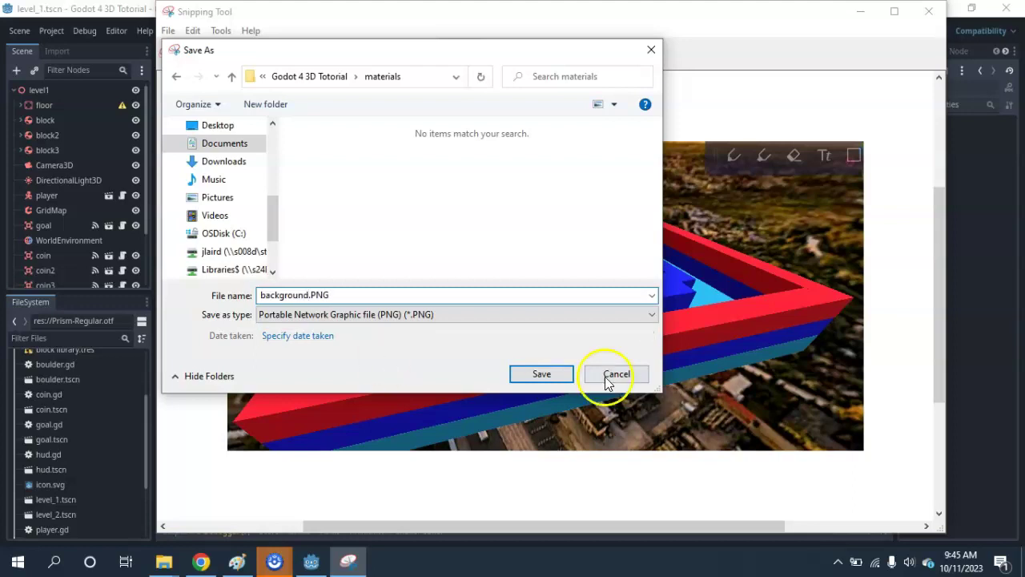
left_click(545, 373)
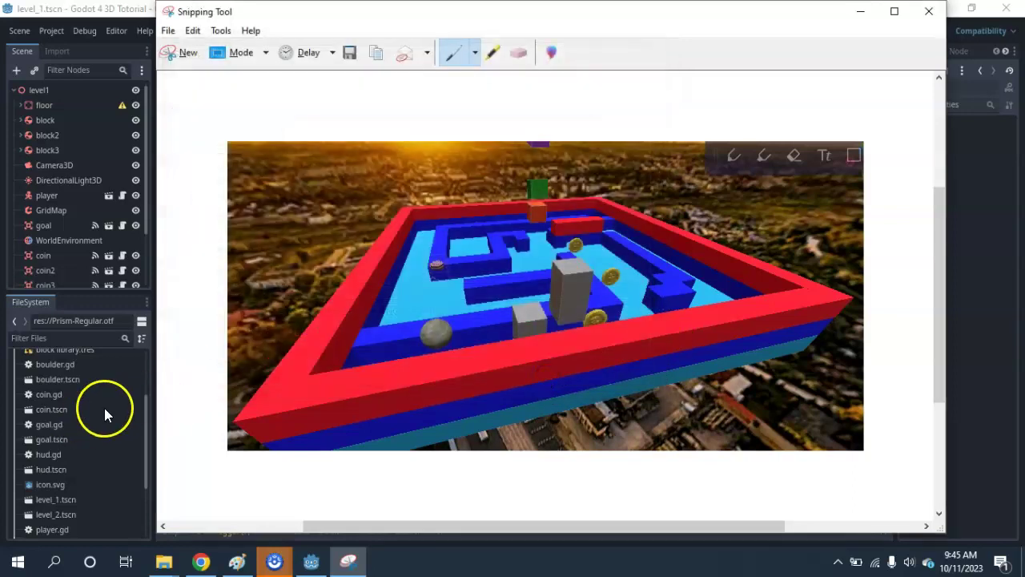
- Back in the StartScreen scene, drag background.PNG from materials into the 2D viewport as a sprite
left_click(104, 408)
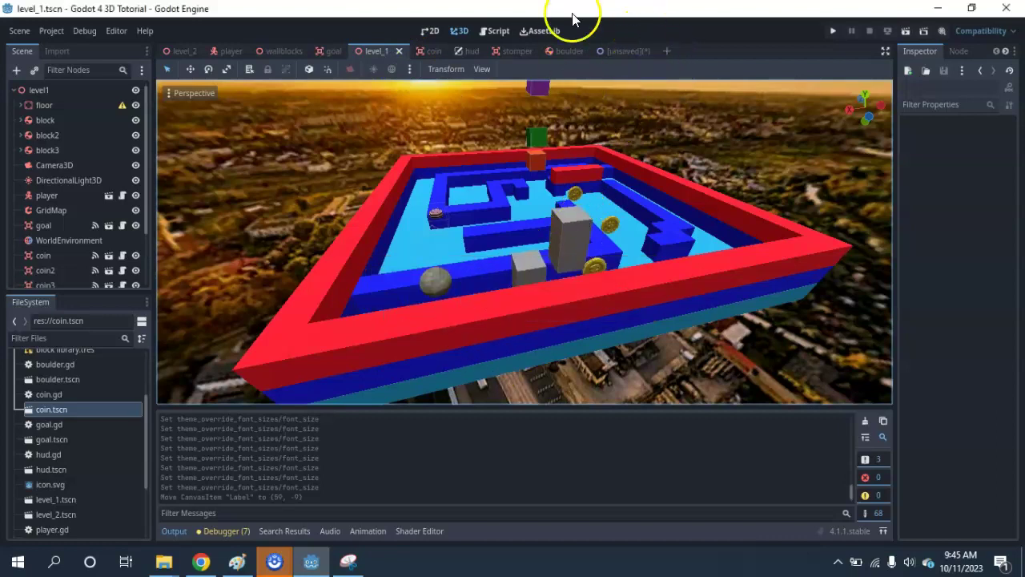
left_click(633, 51)
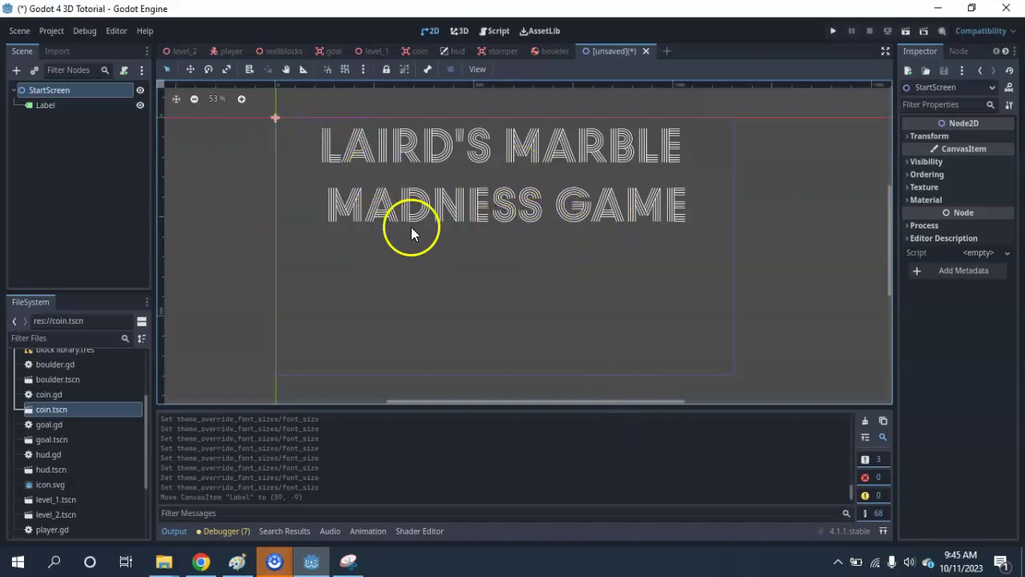
scroll(72, 404, "up", 3)
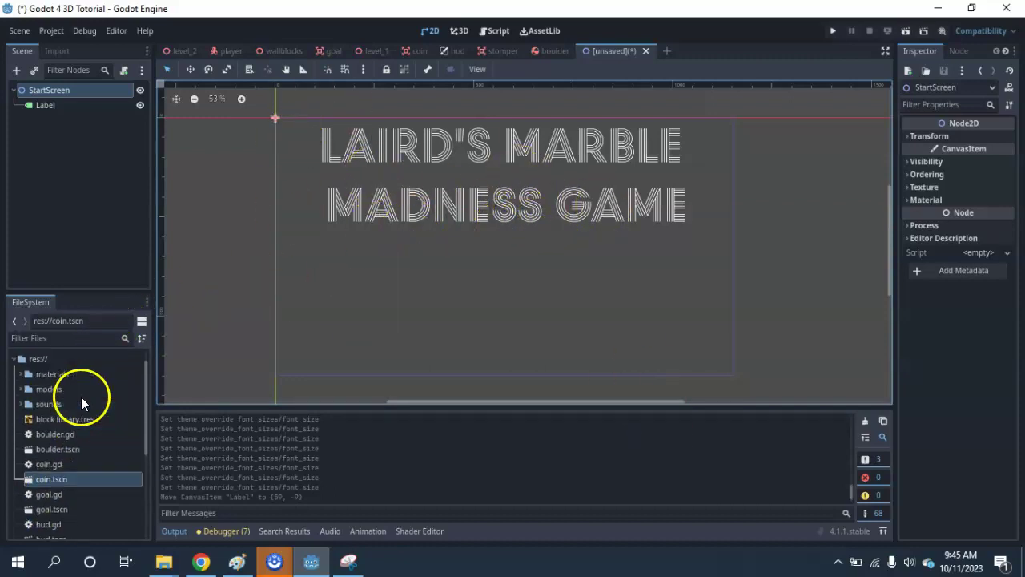
left_click(22, 389)
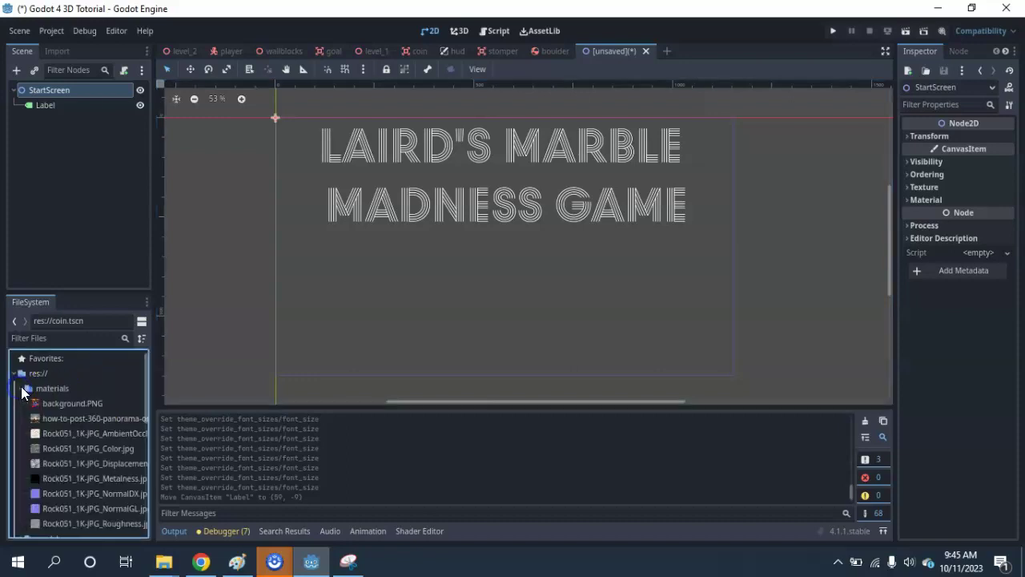
left_click(468, 287)
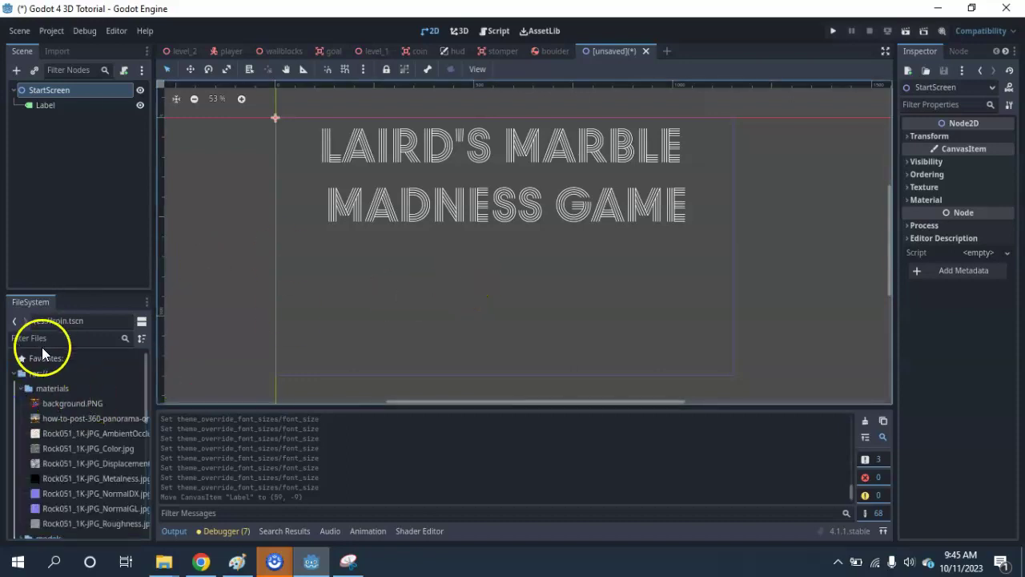
left_click_drag(39, 403, 507, 281)
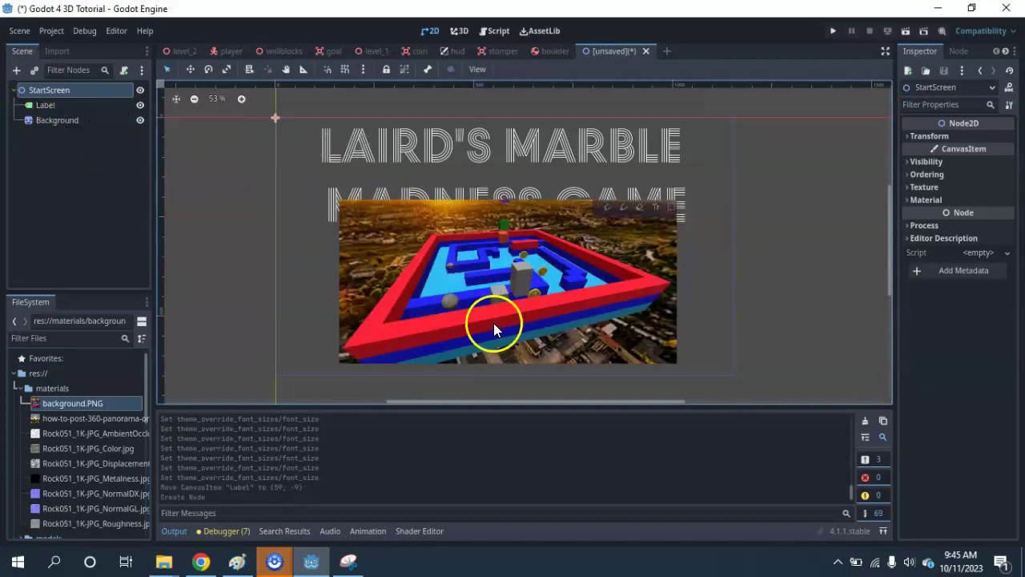
scroll(590, 271, "up", 3)
scroll(474, 237, "down", 1)
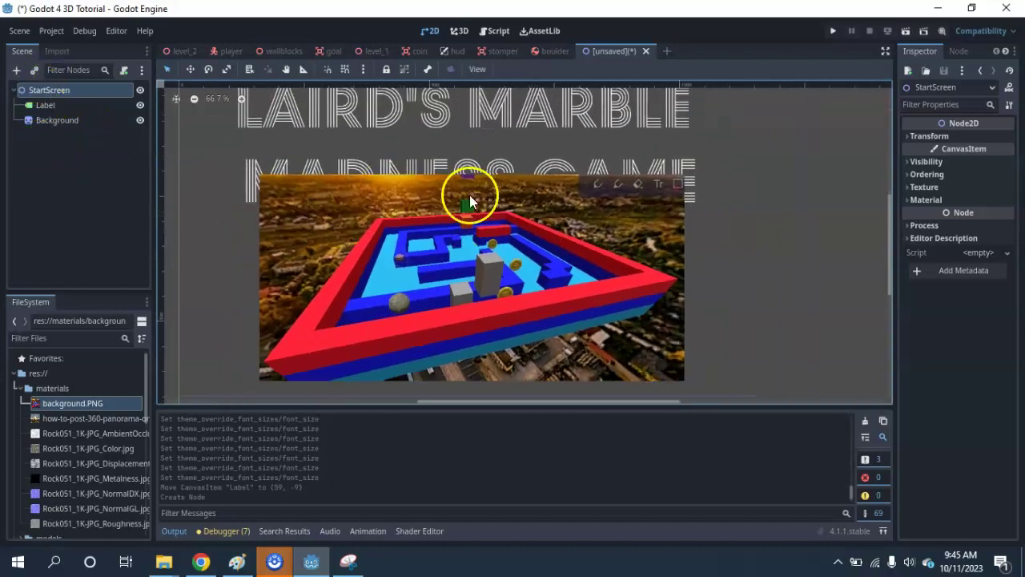
- Scale the Background sprite up from its corner and position it to cover the screen
left_click(428, 231)
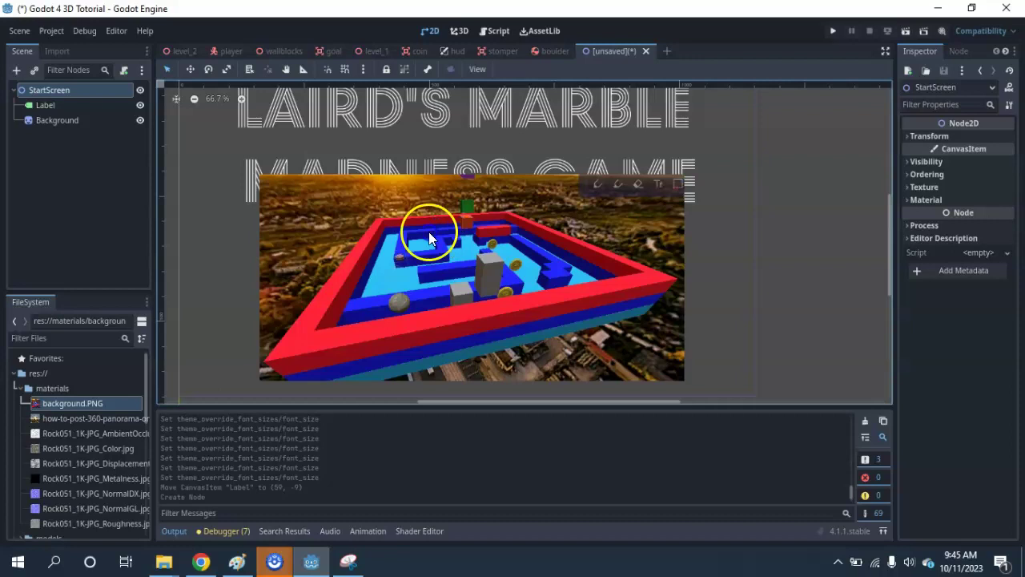
scroll(432, 236, "down", 1)
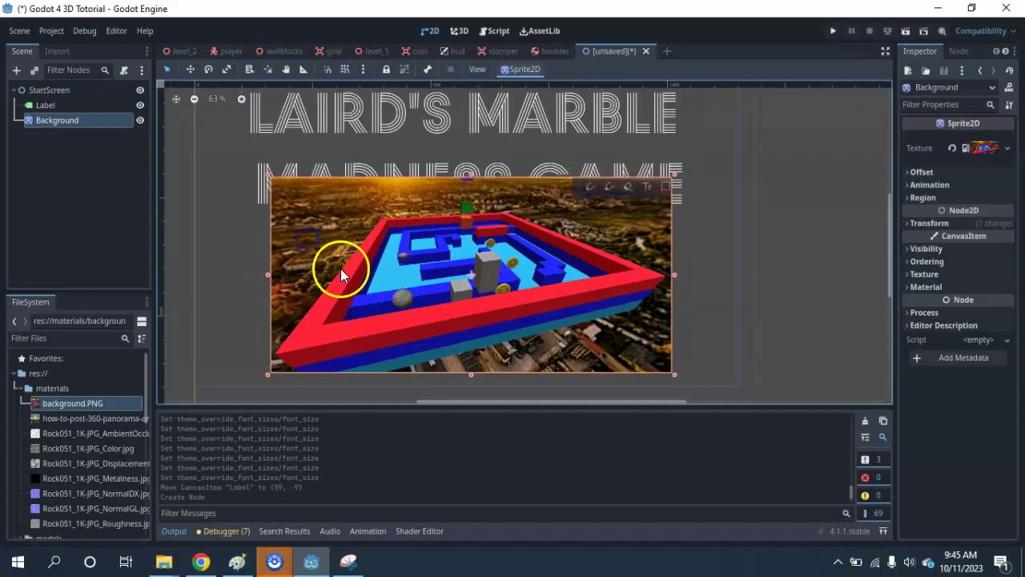
left_click(227, 69)
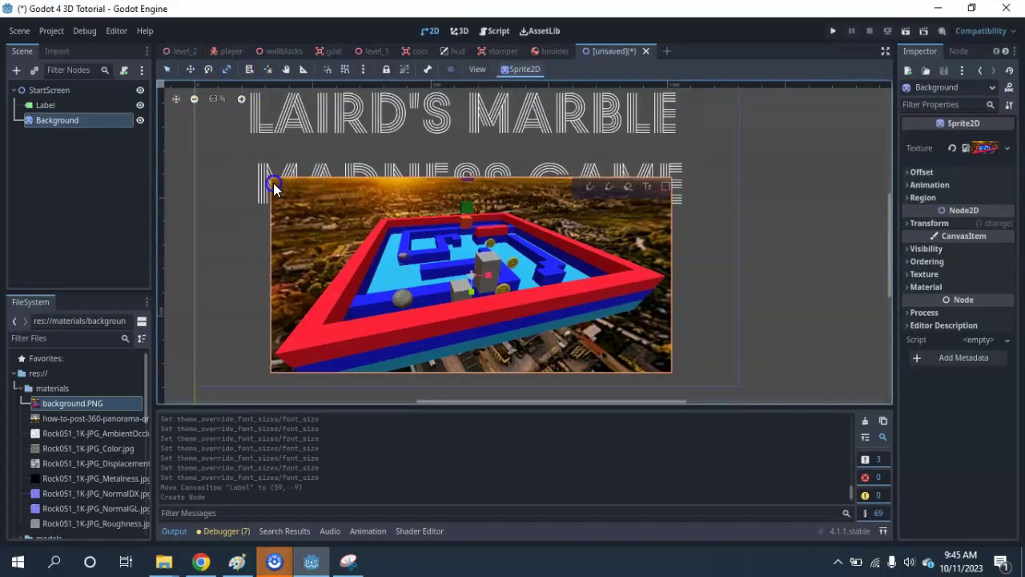
left_click_drag(273, 182, 211, 116)
scroll(389, 223, "down", 7)
left_click_drag(412, 188, 412, 236)
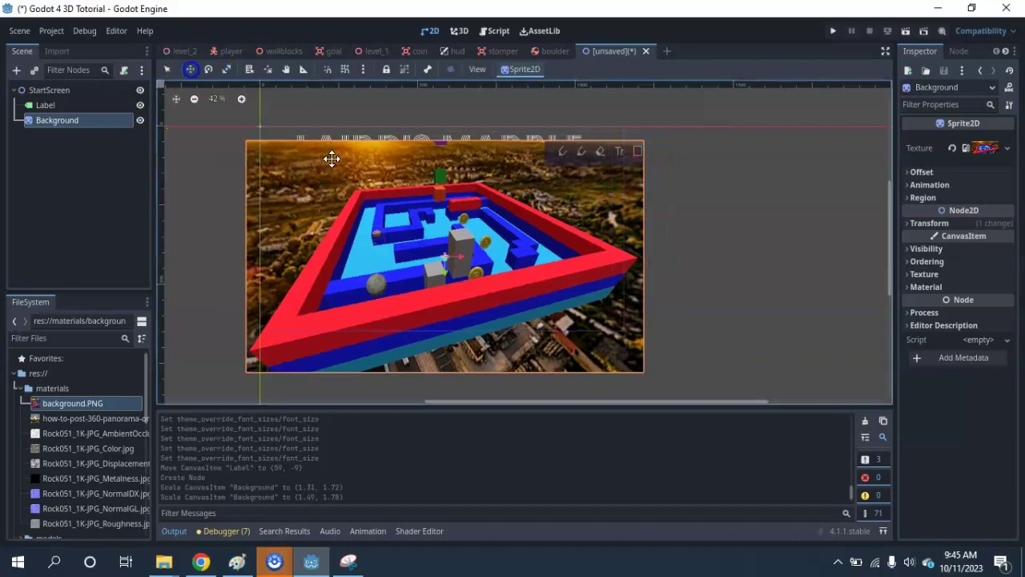
left_click_drag(445, 270, 453, 248)
- Move Background above Label in the Scene tree and inspect its Visibility, Texture and Offset properties
left_click(70, 126)
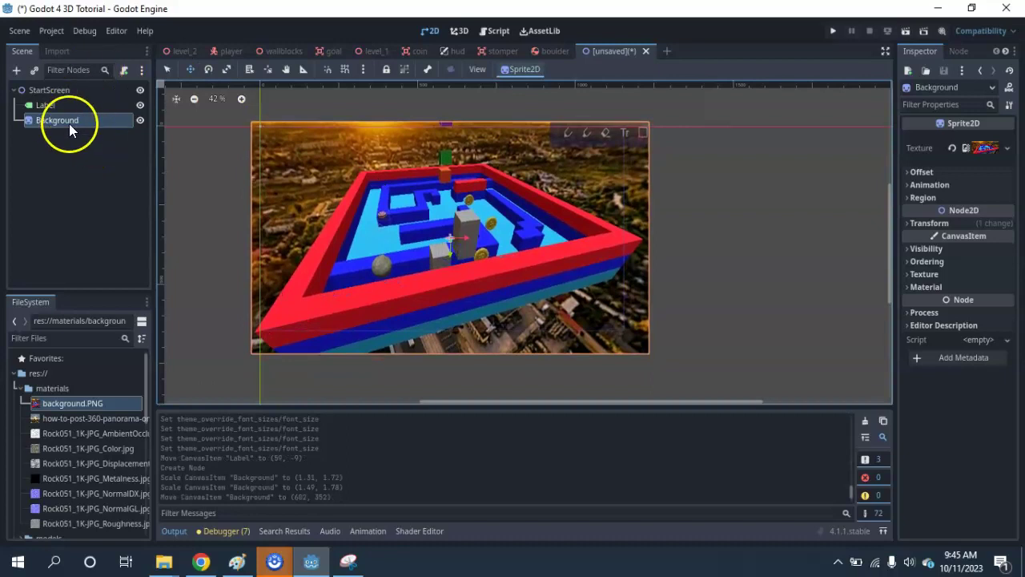
left_click_drag(69, 123, 50, 99)
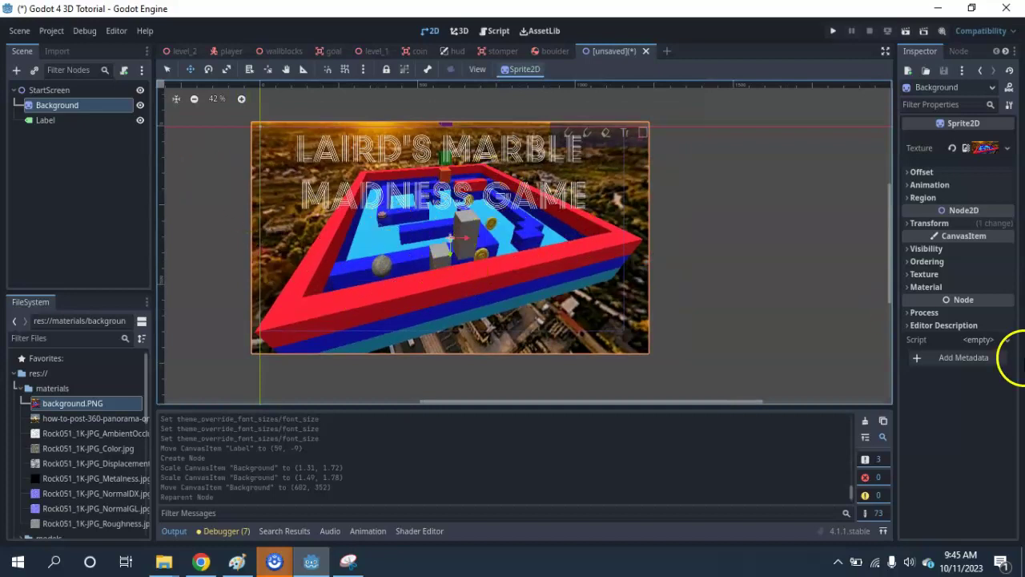
left_click_drag(895, 256, 794, 257)
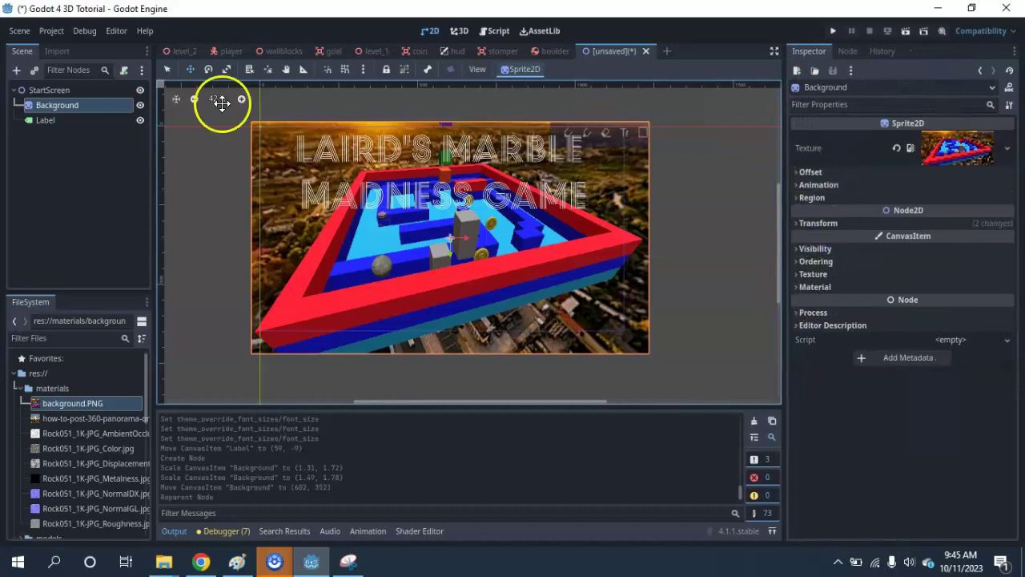
left_click(794, 248)
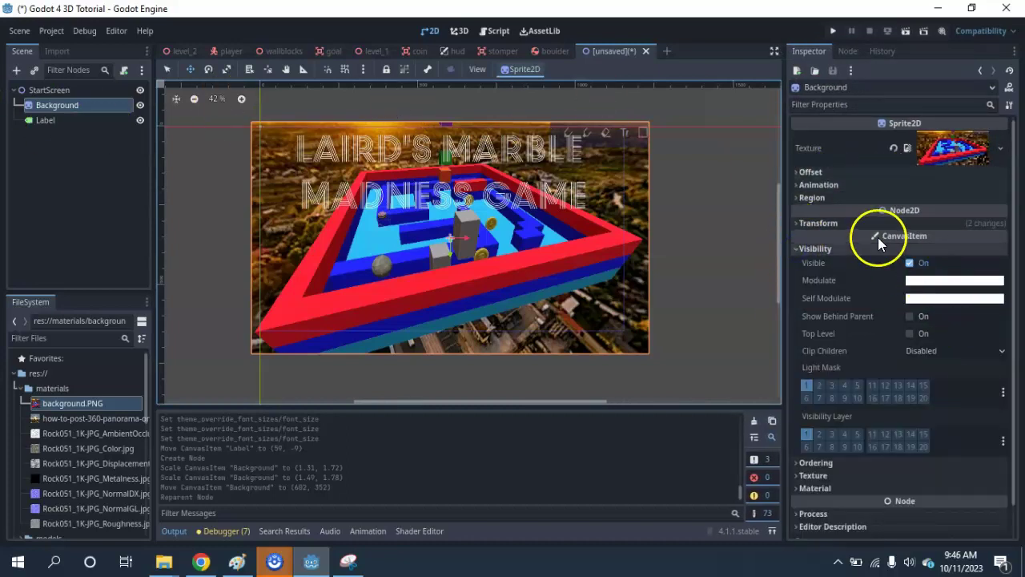
left_click(793, 248)
left_click(806, 274)
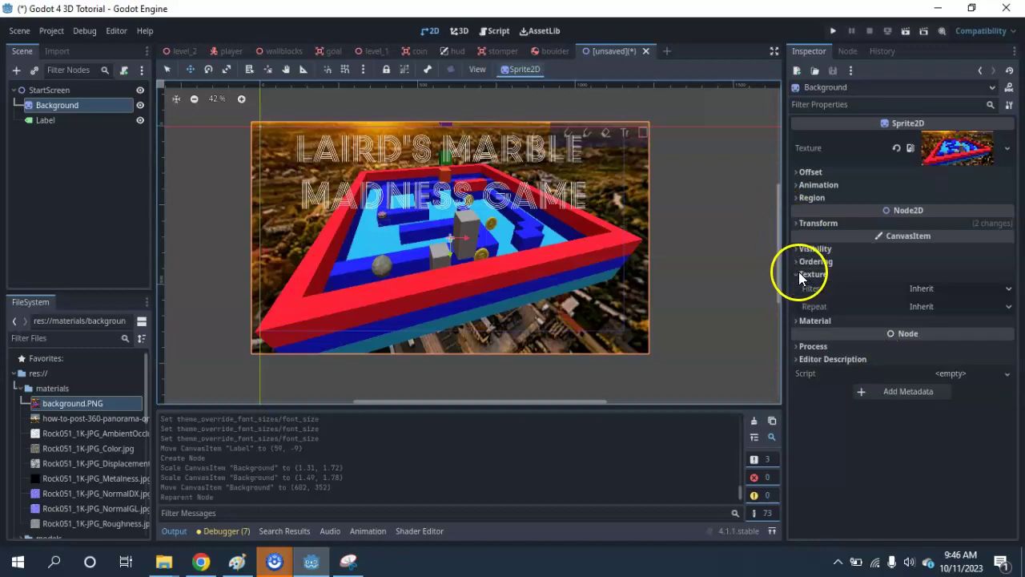
left_click(811, 171)
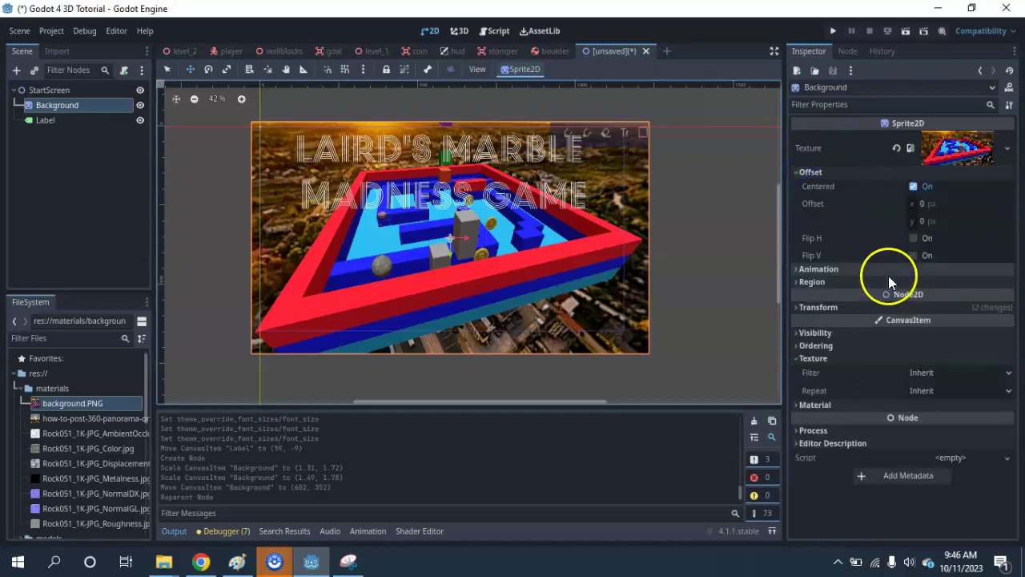
- Delete the Background sprite node and reselect StartScreen
left_click(61, 104)
key("Delete")
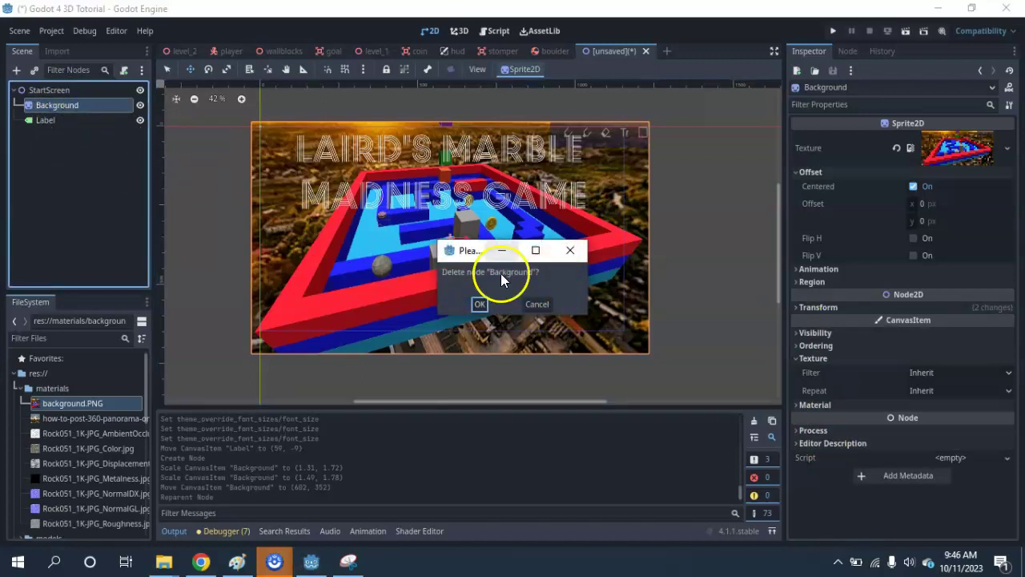
left_click(479, 304)
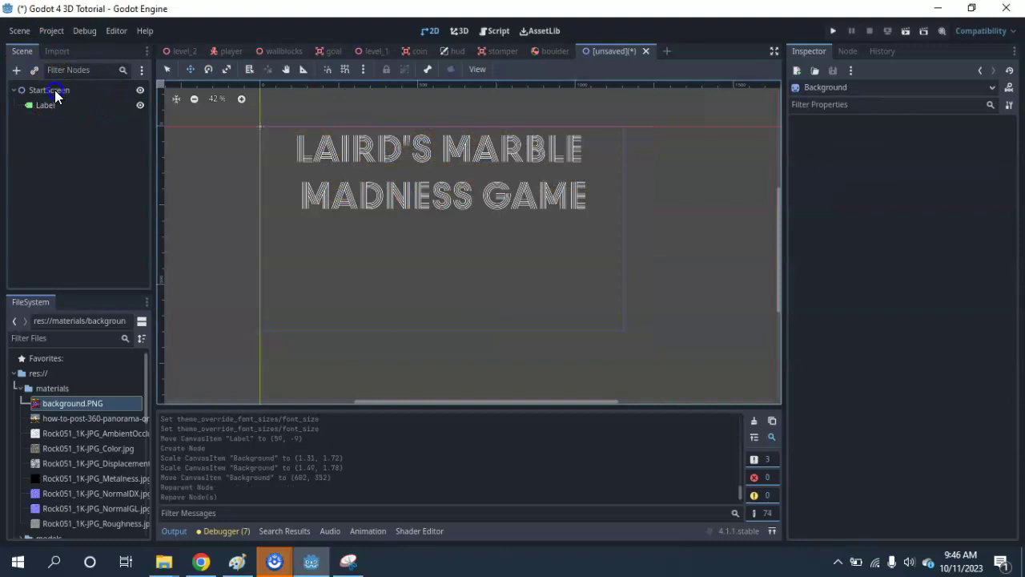
left_click(55, 90)
- Add a TextureRect child using background.PNG as its texture and expand its Visibility settings
left_click(16, 70)
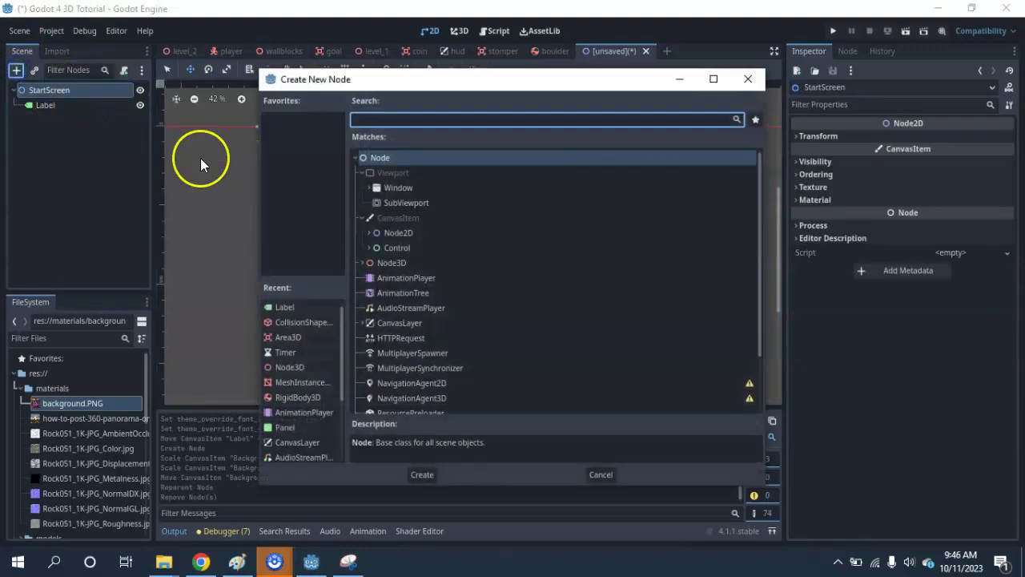
type("text")
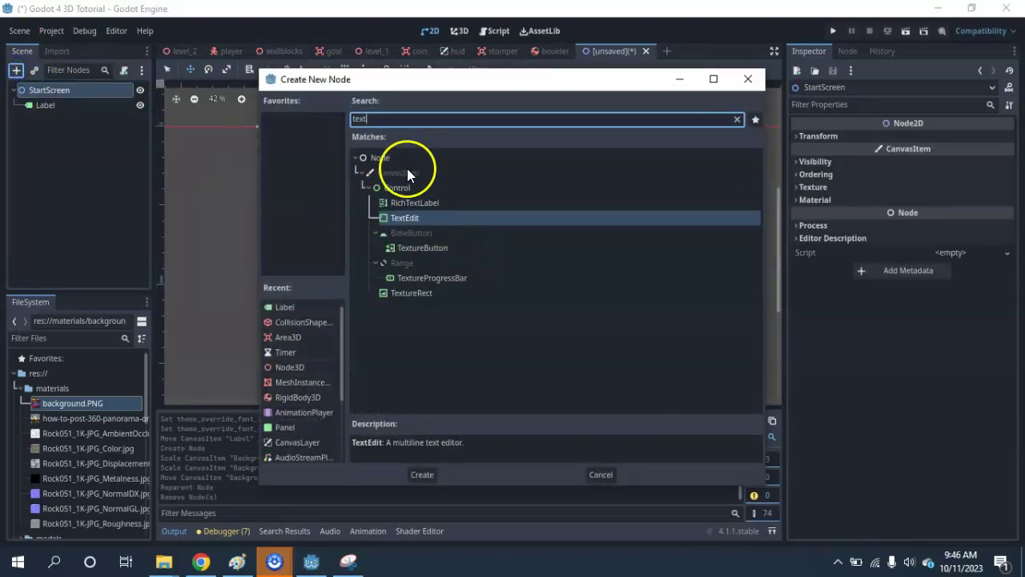
double_click(422, 294)
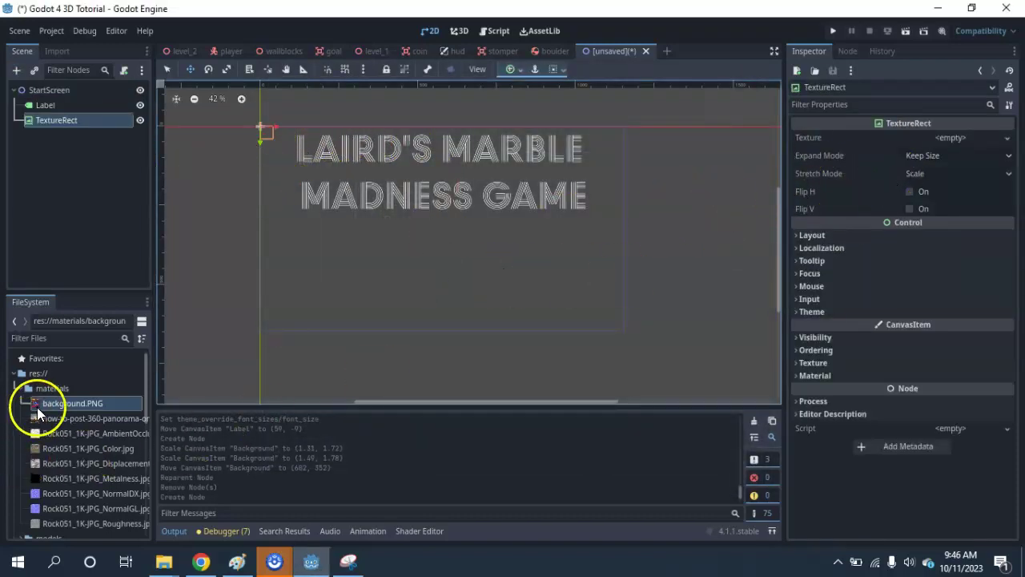
left_click_drag(37, 404, 943, 138)
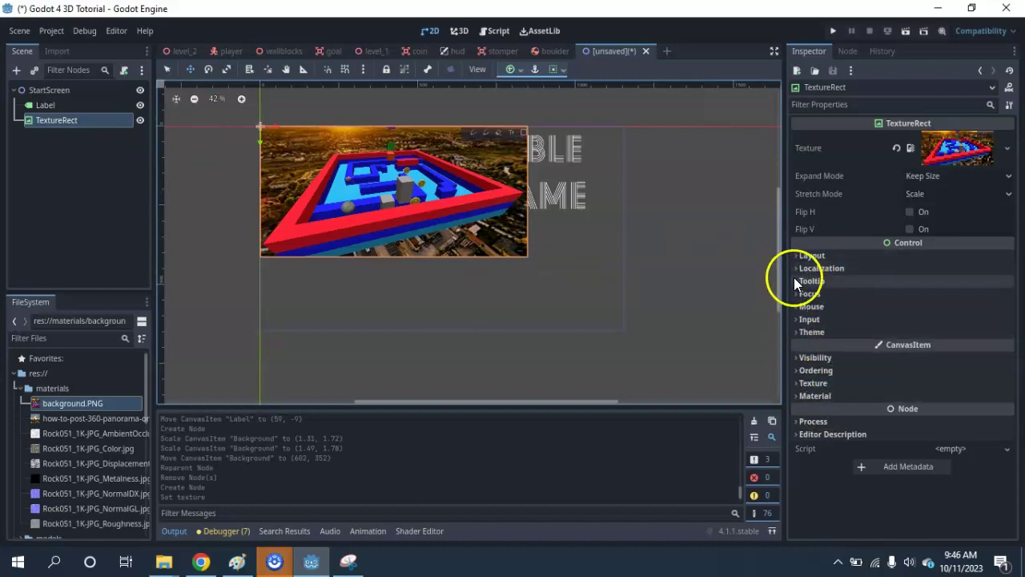
left_click(799, 358)
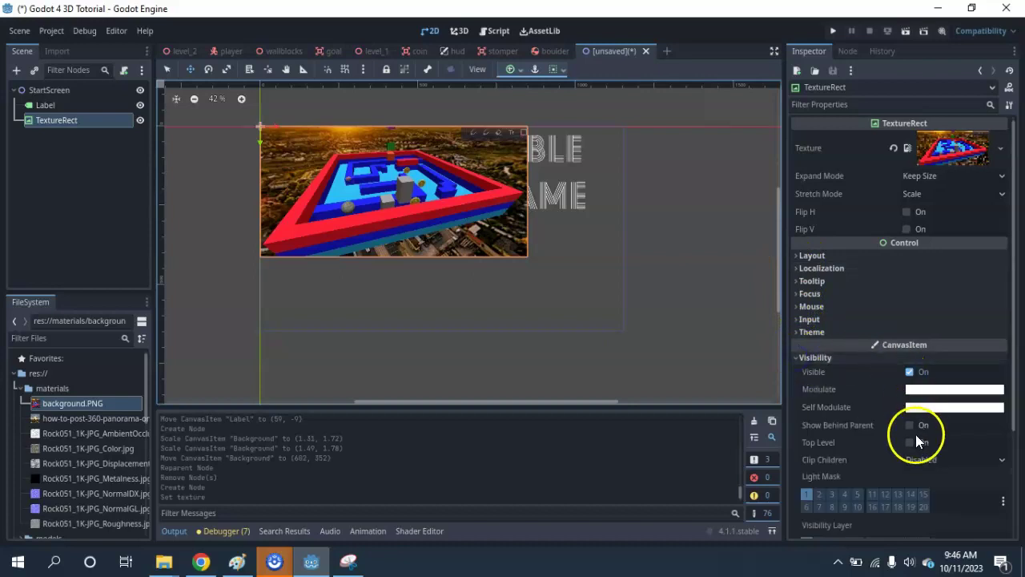
- Tint the TextureRect's Modulate a translucent blue-purple (625aff8d, alpha 141)
left_click(933, 390)
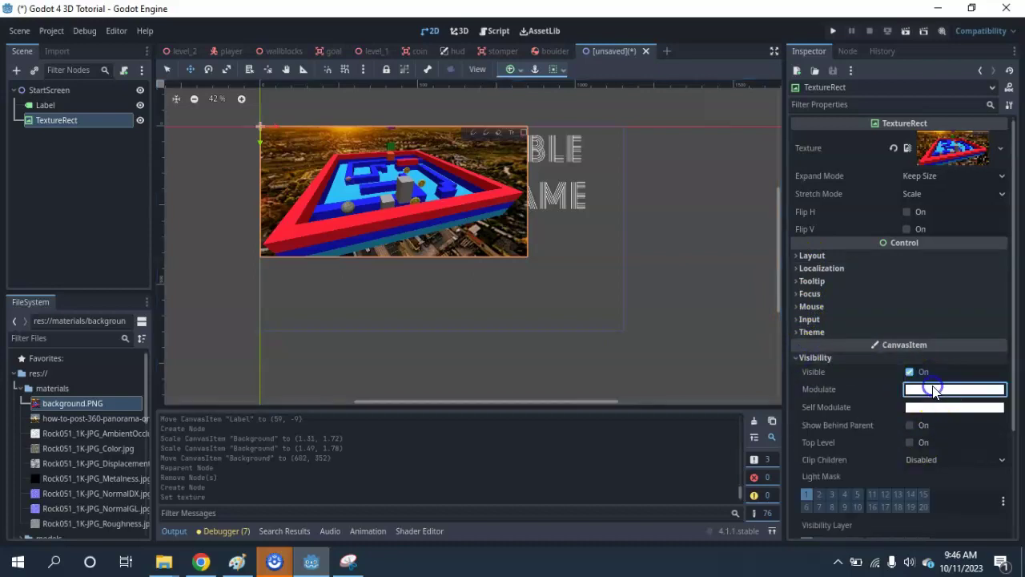
left_click(935, 389)
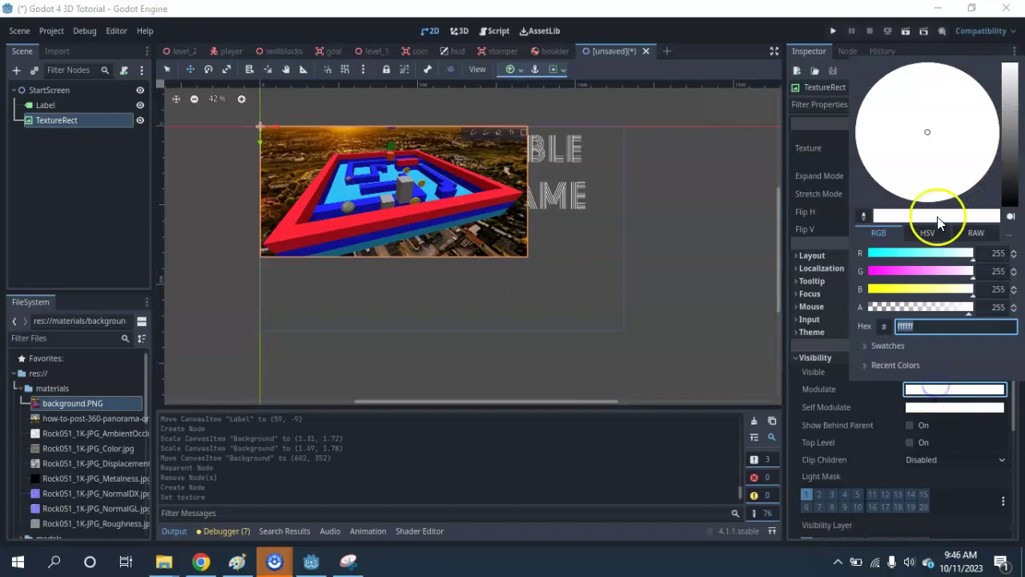
left_click_drag(952, 307, 925, 318)
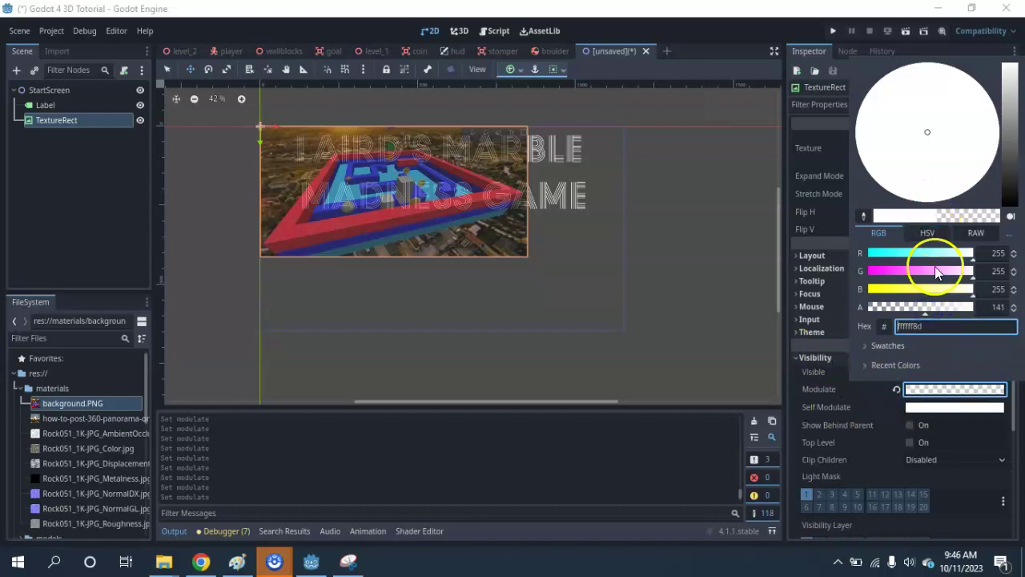
left_click_drag(927, 253, 908, 271)
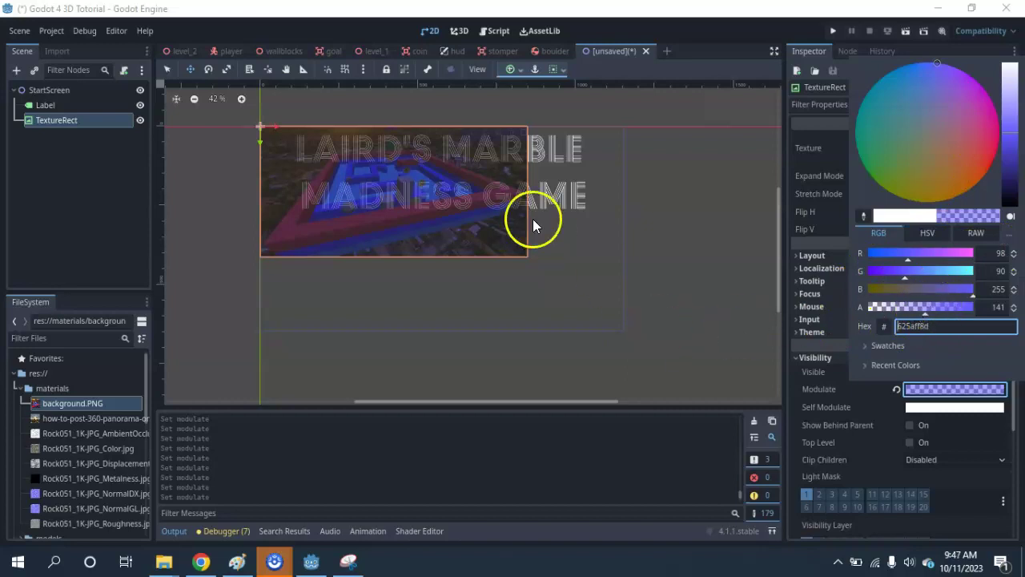
left_click(498, 232)
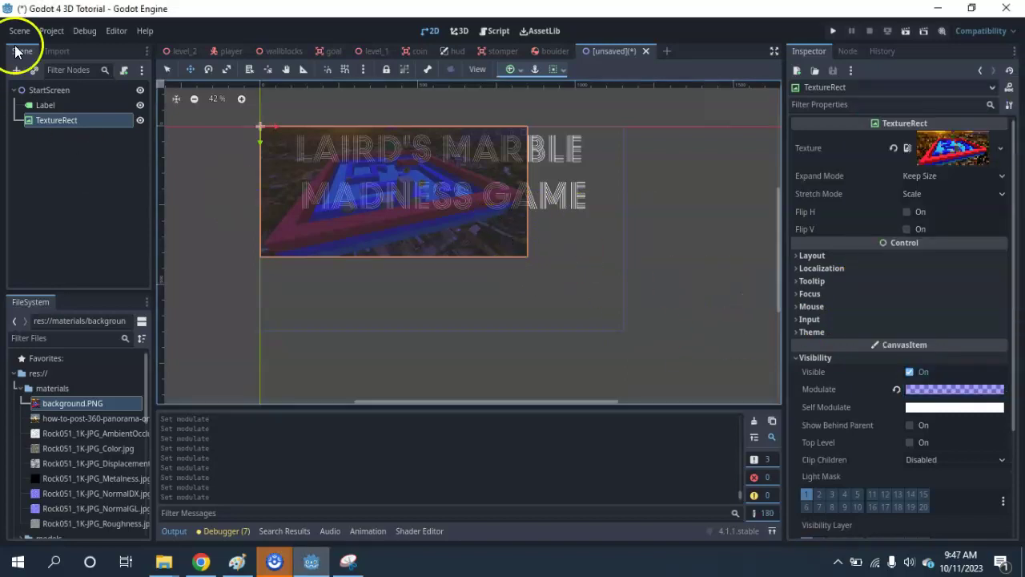
- Scale the background image up to about 1.36 × 1.56 to fill the game area
left_click(226, 69)
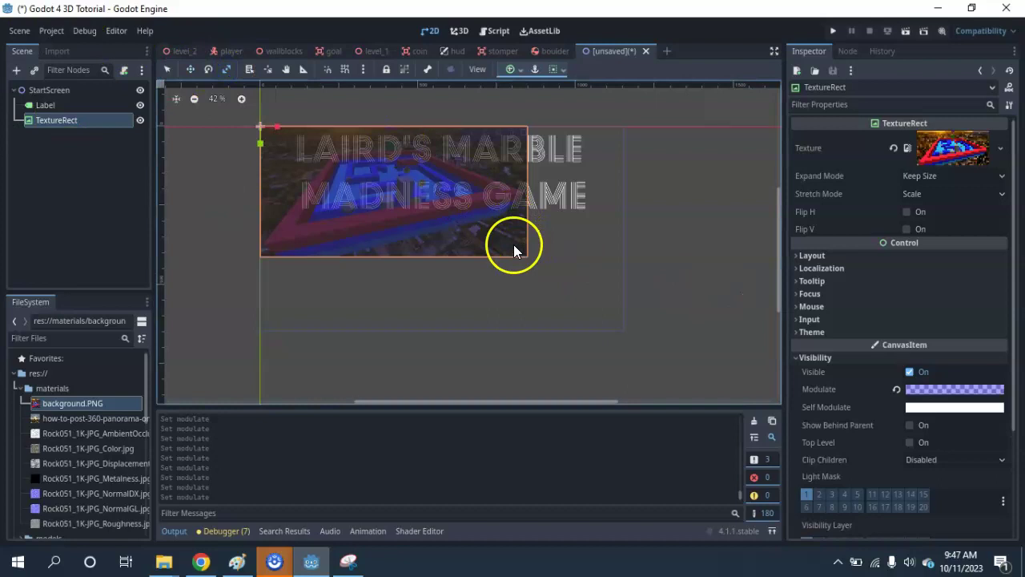
left_click_drag(513, 244, 605, 317)
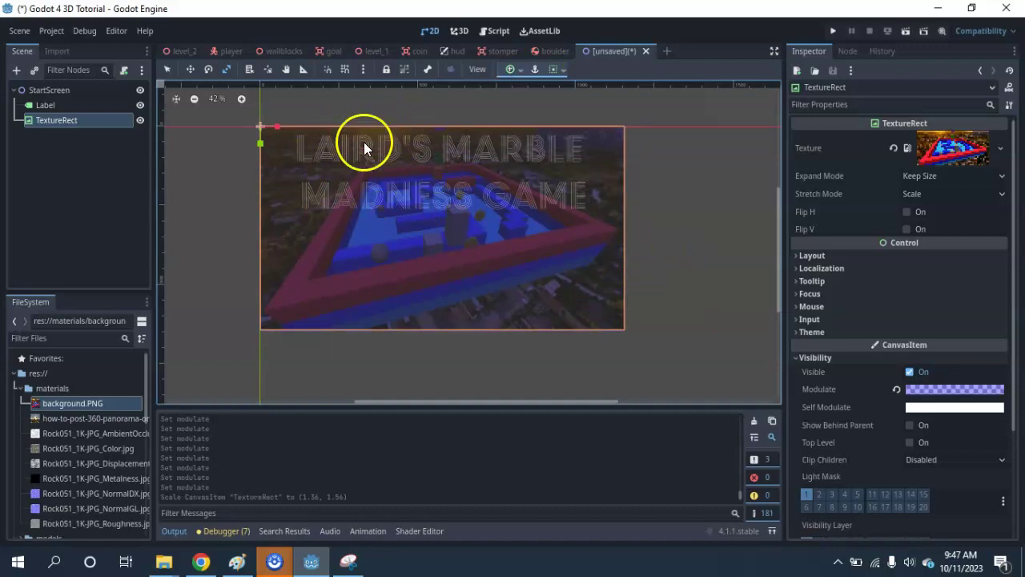
left_click(54, 104)
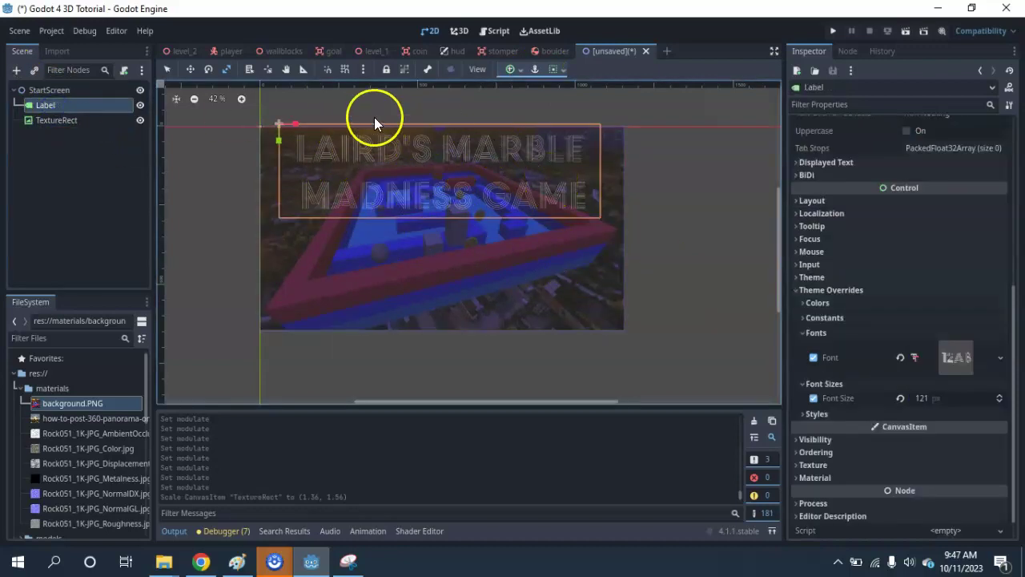
- Add a ColorRect node and stretch it into a wide band over the title
left_click(16, 70)
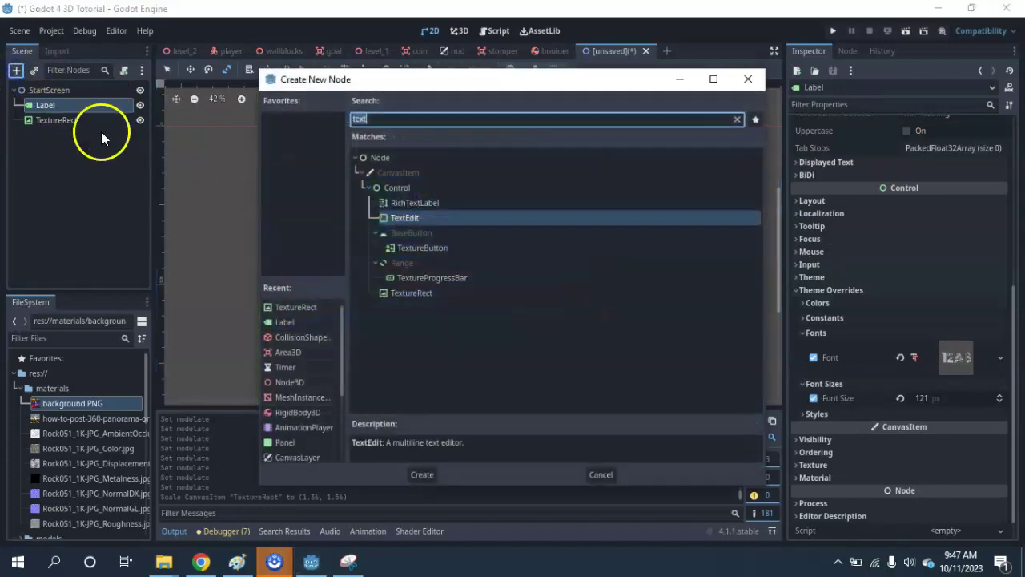
type("color")
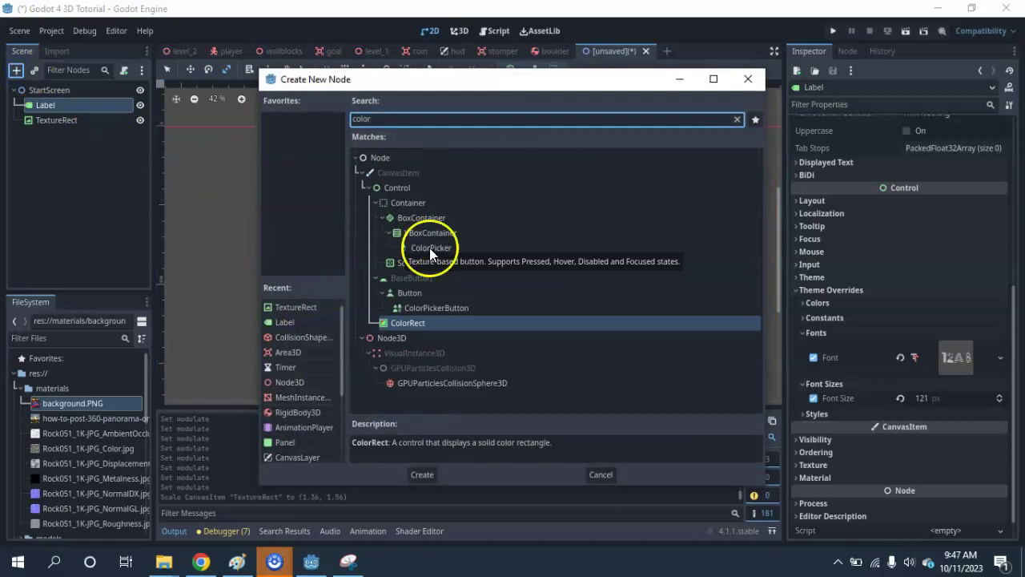
double_click(448, 324)
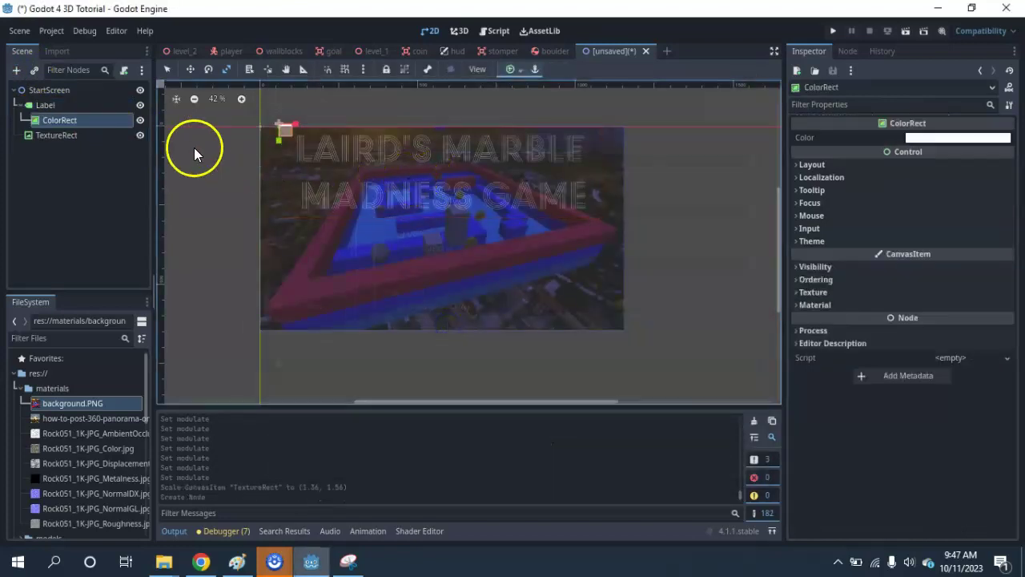
left_click_drag(290, 132, 524, 194)
- Place ColorRect directly under StartScreen above Label and fit it across the title area
left_click(36, 120)
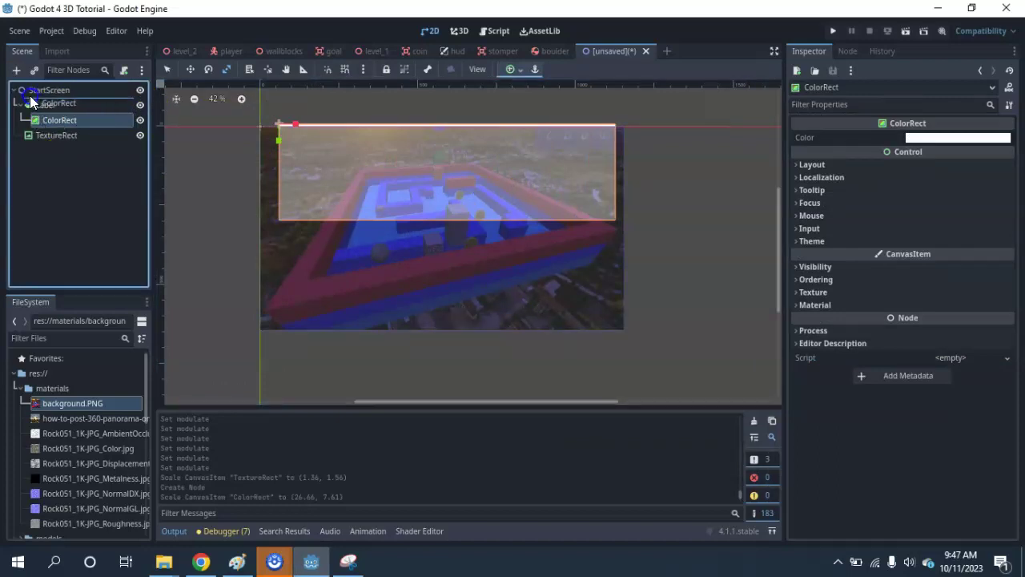
left_click_drag(30, 95, 31, 97)
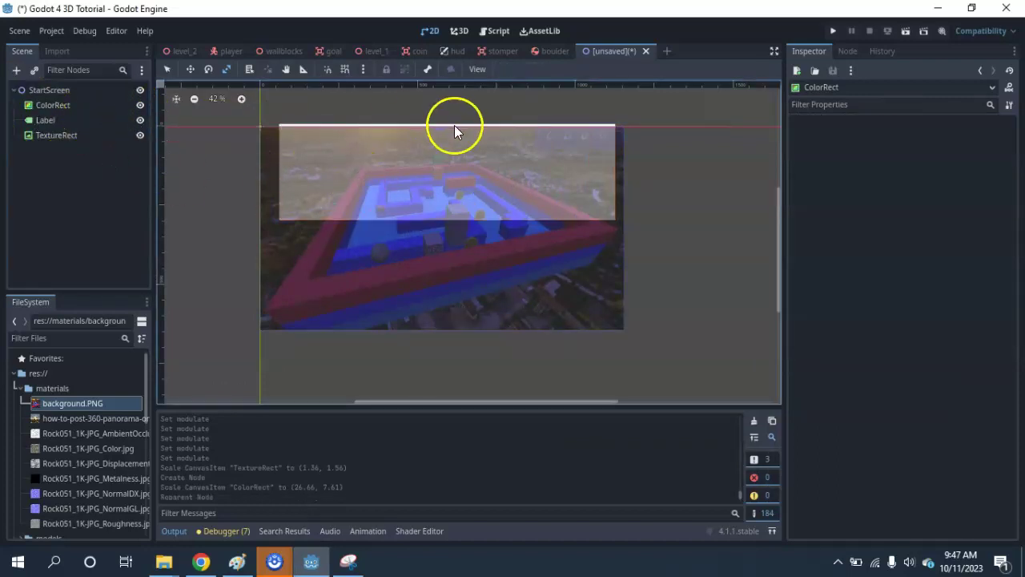
left_click(58, 104)
mouse_move(387, 194)
left_mouse_down()
mouse_move(418, 186)
mouse_move(396, 213)
left_mouse_up()
left_click(193, 69)
left_click(227, 69)
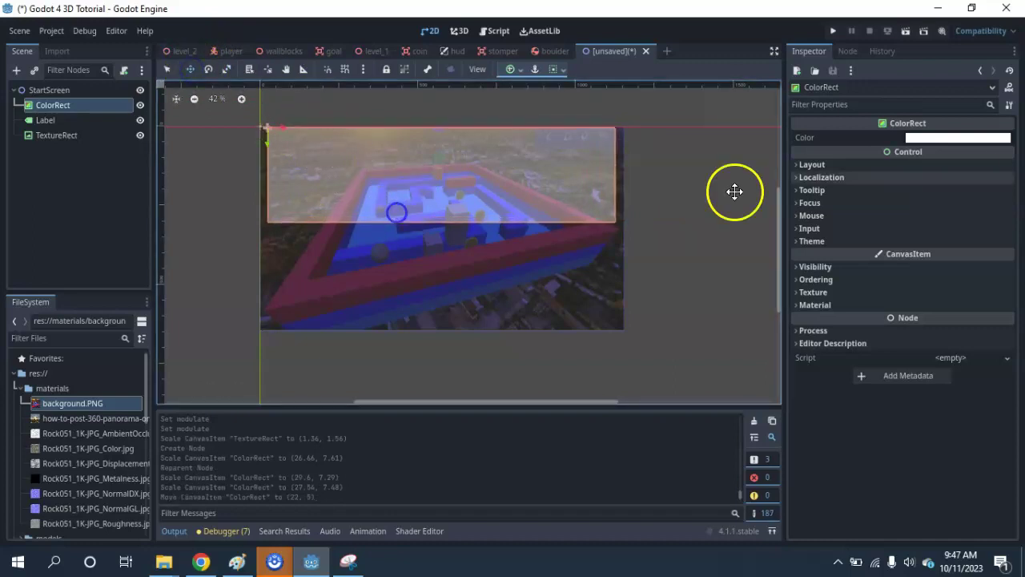
- Set the ColorRect's Color to solid black 000000
left_click(957, 138)
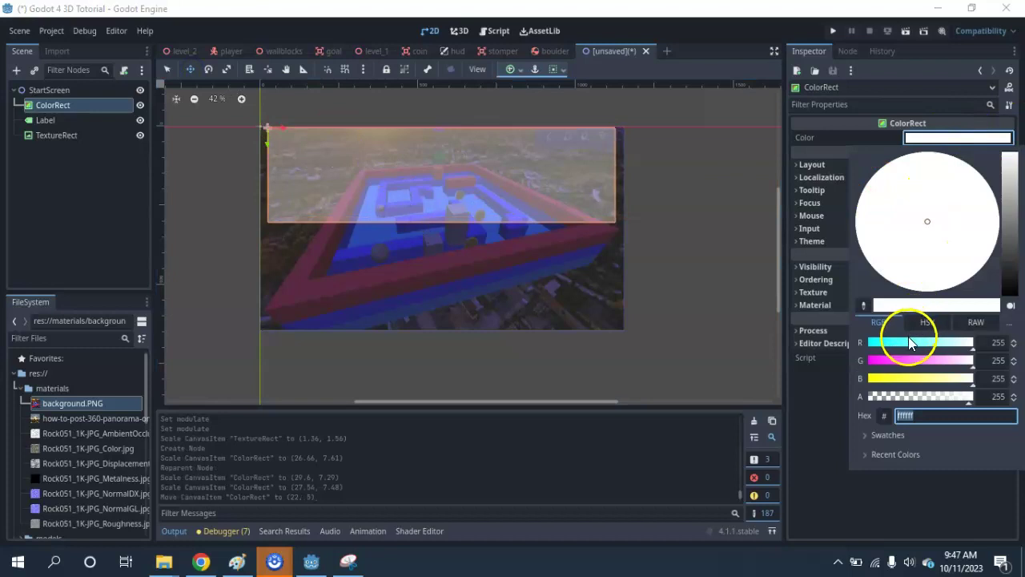
left_click_drag(908, 342, 862, 344)
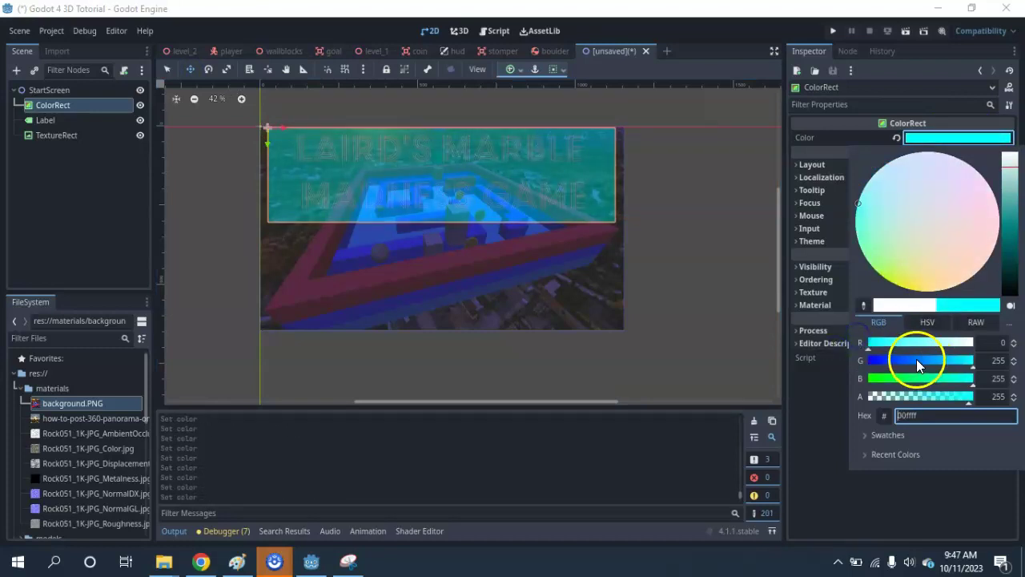
left_click_drag(919, 365, 871, 381)
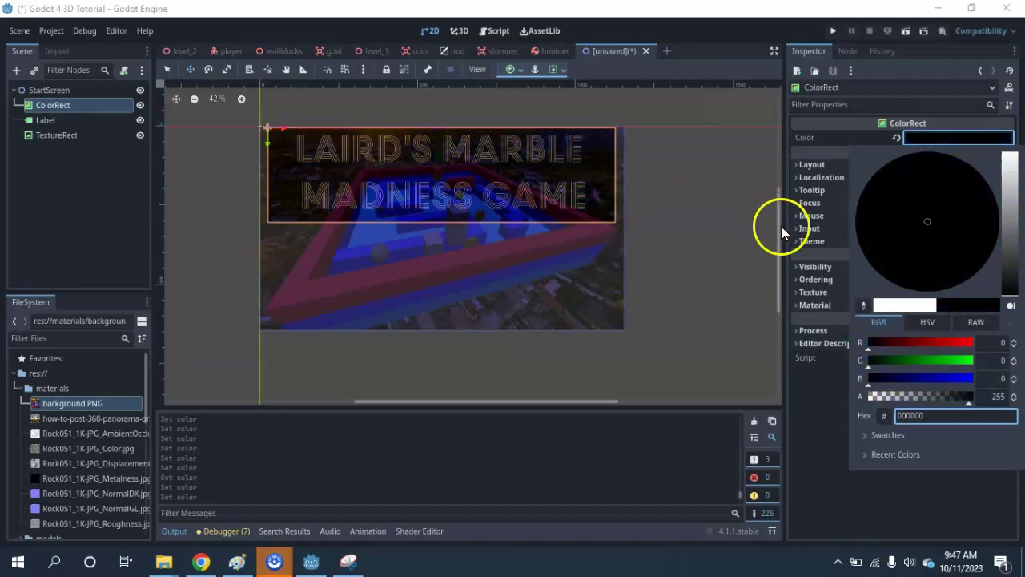
left_click(694, 261)
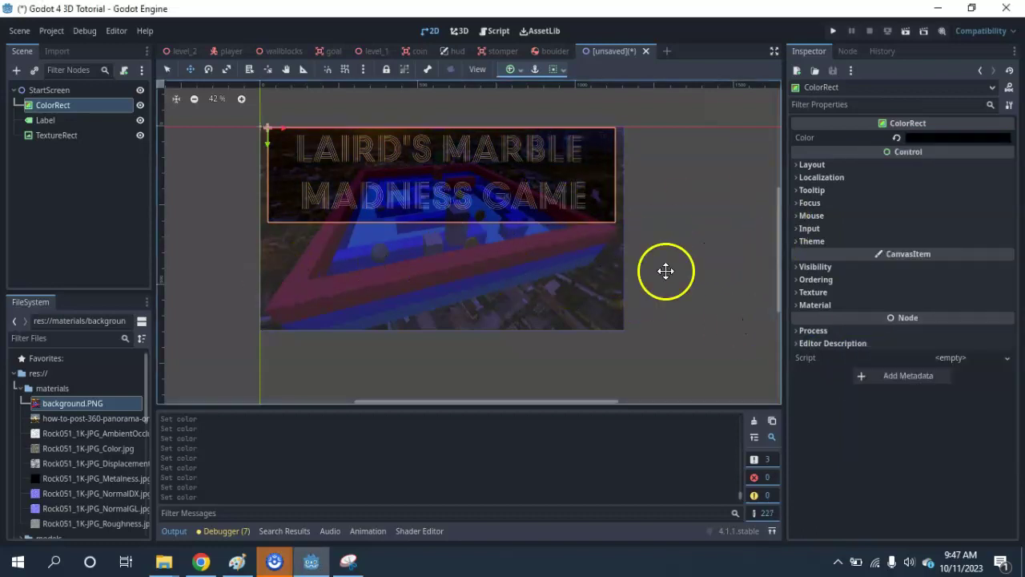
scroll(631, 265, "up", 2)
scroll(668, 247, "down", 3)
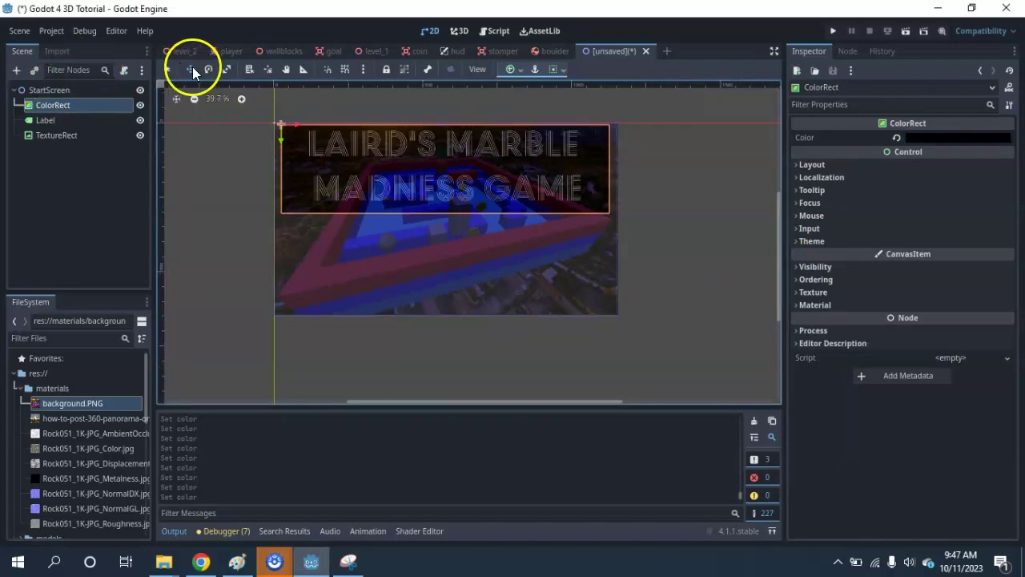
- Line up the ColorRect's left and right edges with the image and move it lower in the node order
left_click(147, 158)
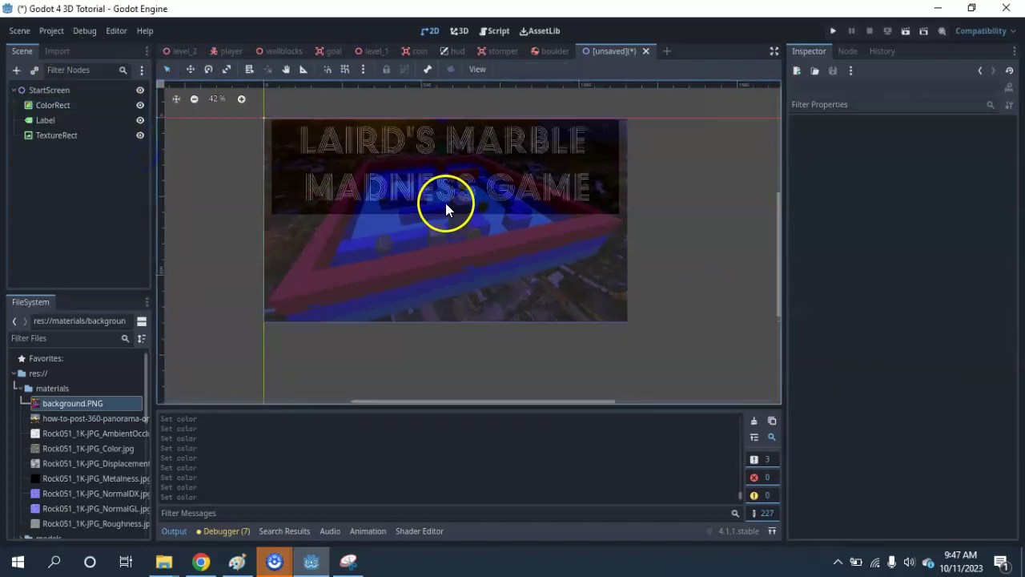
scroll(446, 202, "up", 3)
scroll(447, 191, "down", 4)
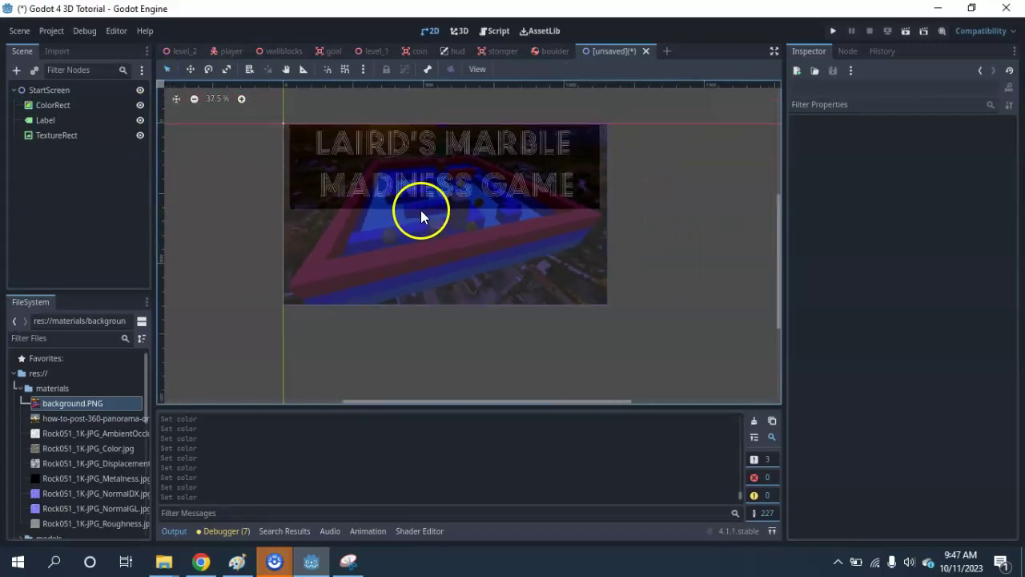
left_click(142, 140)
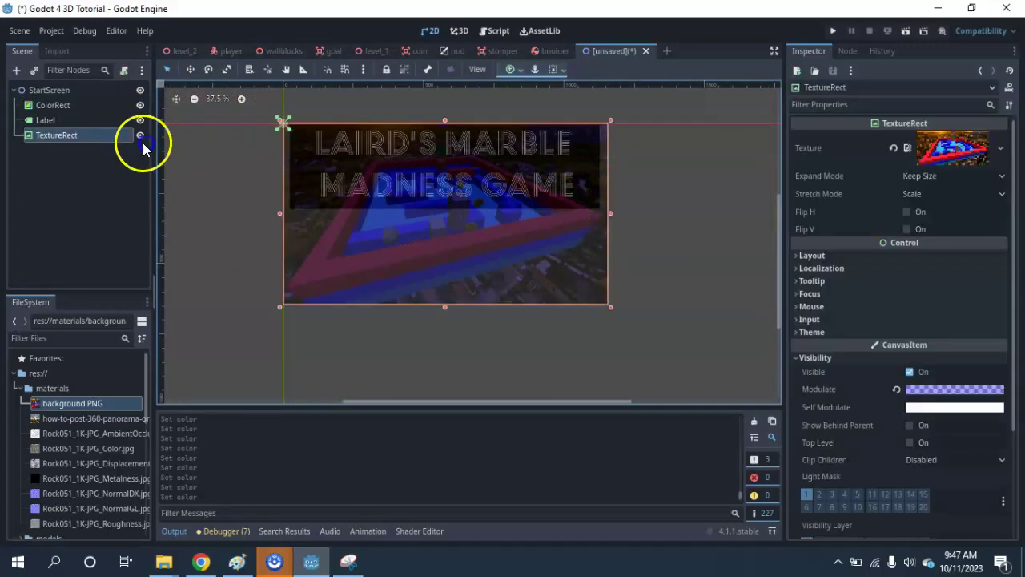
left_click(47, 107)
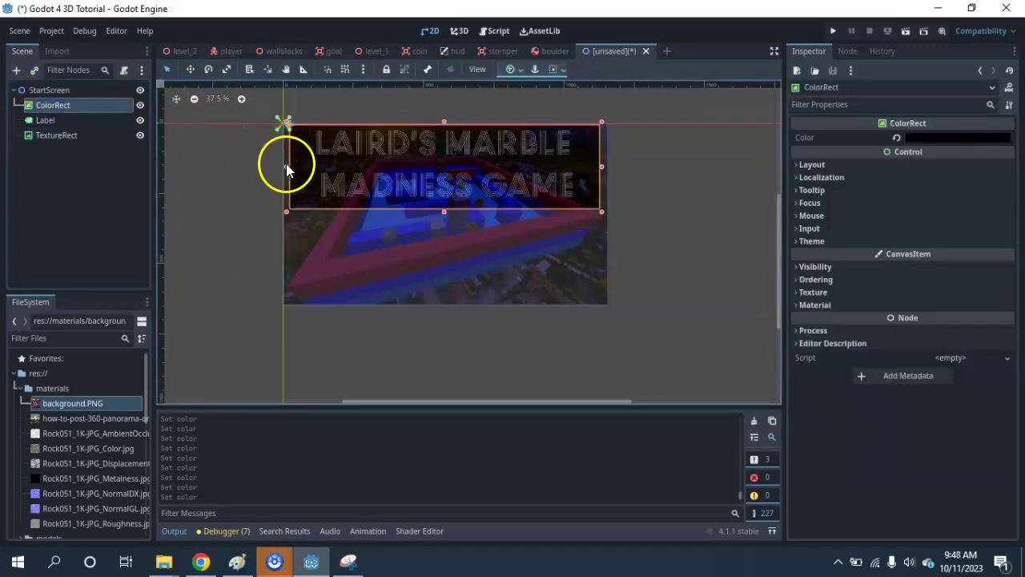
left_click_drag(286, 163, 280, 162)
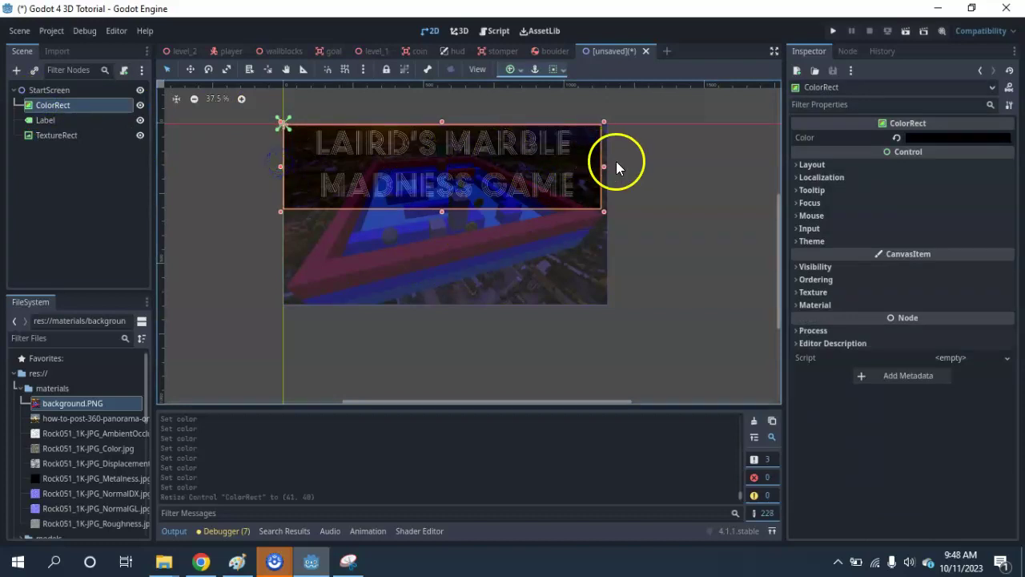
left_click_drag(604, 166, 611, 167)
left_click(680, 241)
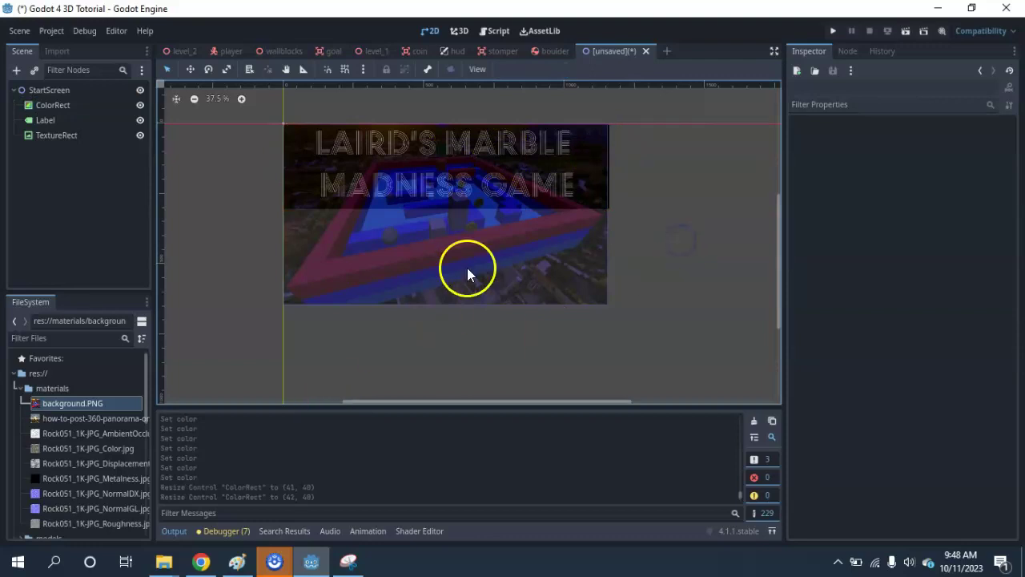
scroll(452, 214, "up", 4)
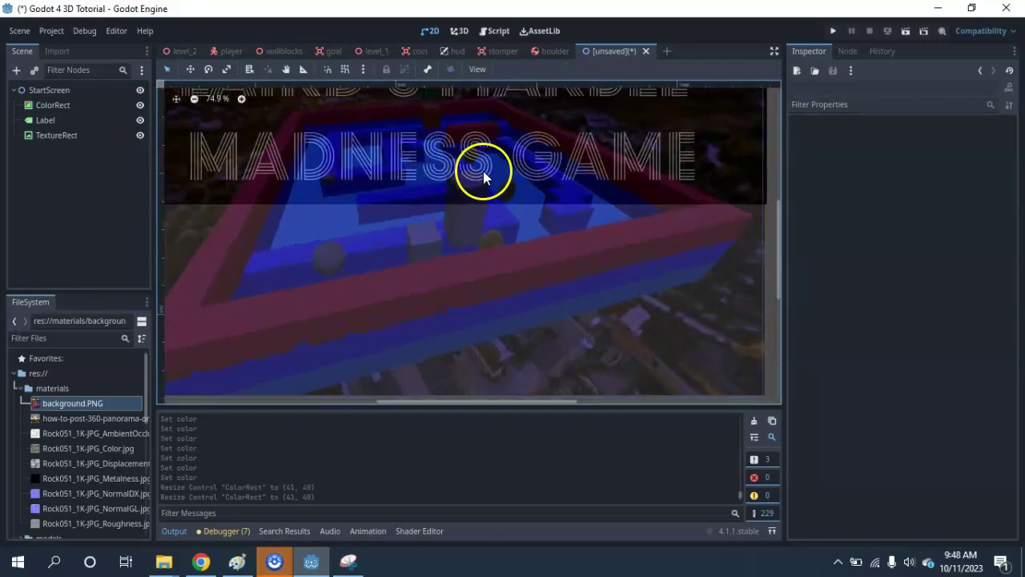
scroll(481, 176, "down", 3)
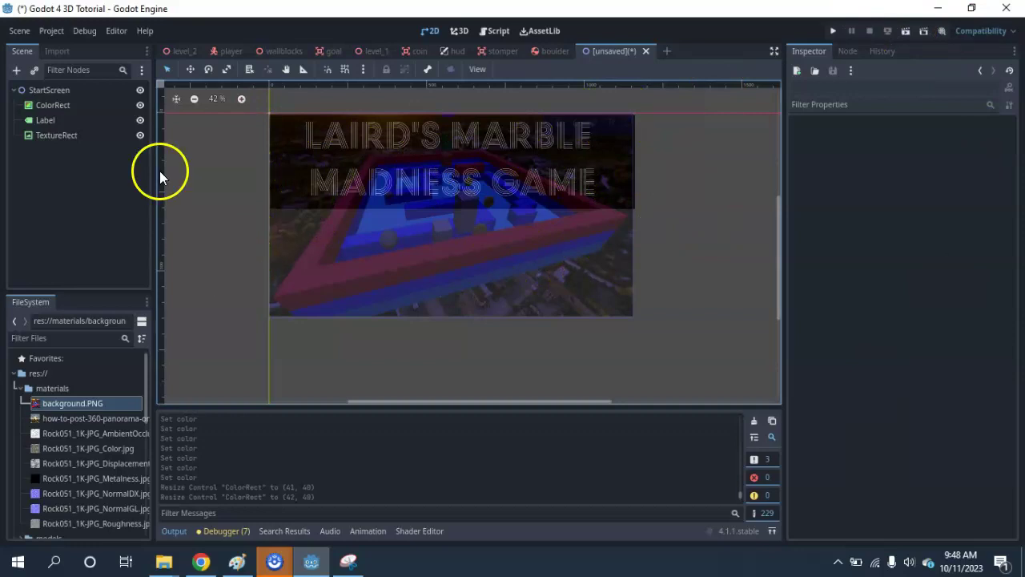
left_click_drag(32, 105, 46, 135)
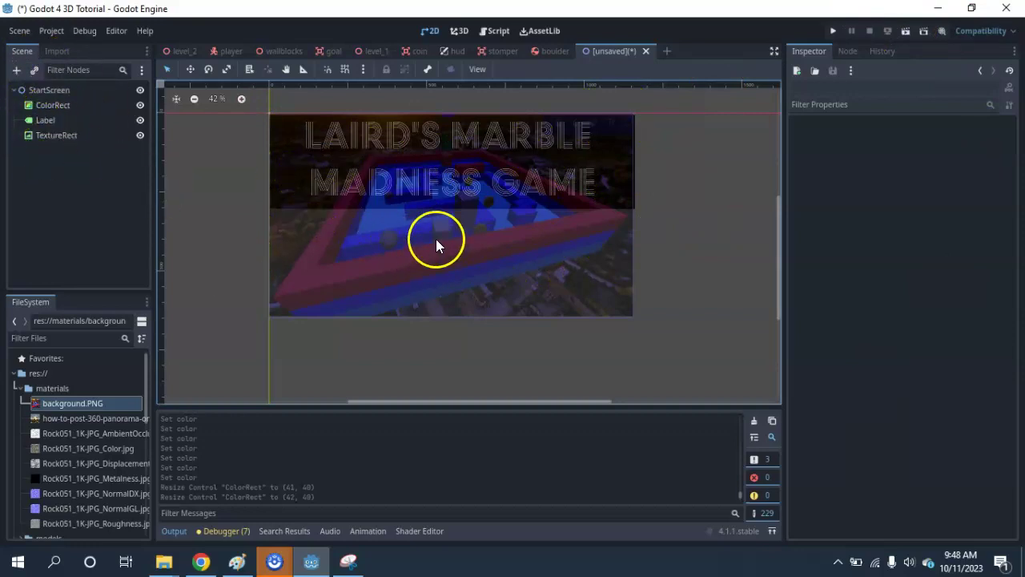
- Resize the background TextureRect to 848 × 412 and move it to the top-left at (-2, -2)
left_click(56, 134)
left_click(530, 251)
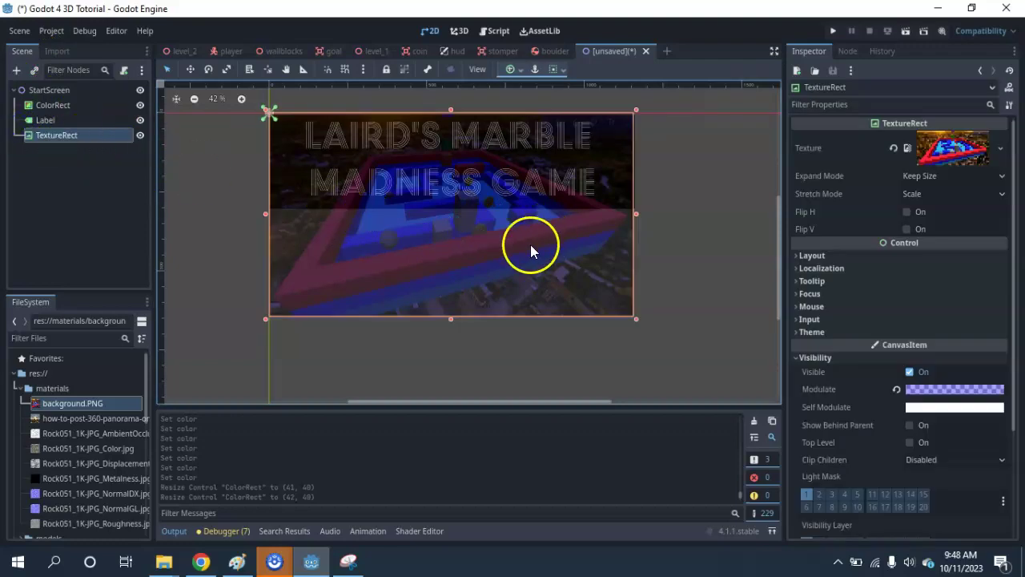
mouse_move(451, 110)
left_mouse_down()
mouse_move(451, 137)
mouse_move(451, 128)
left_mouse_up()
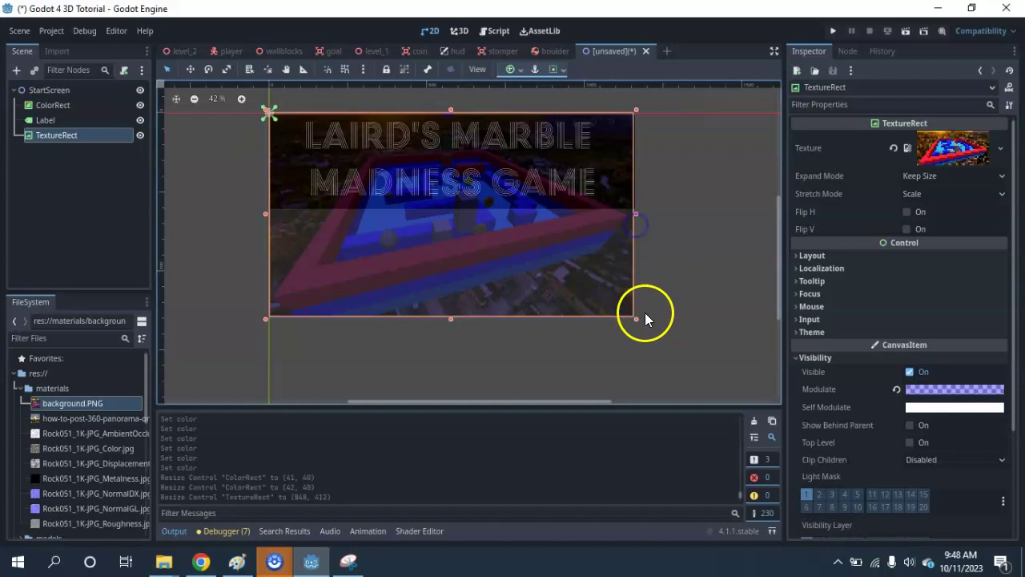
left_click(191, 69)
left_click_drag(382, 216, 442, 335)
left_click_drag(515, 325, 506, 304)
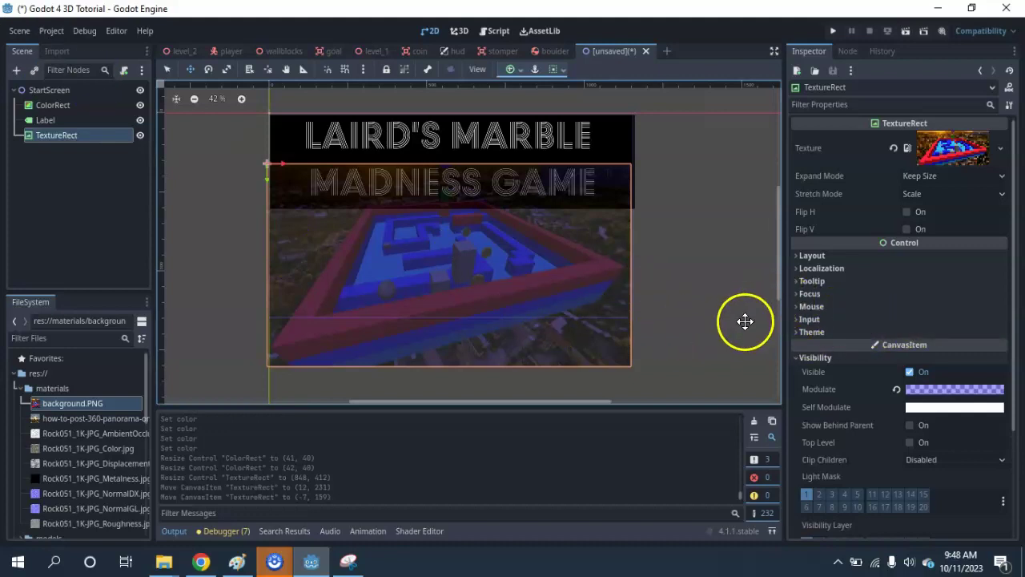
left_click_drag(506, 263, 509, 222)
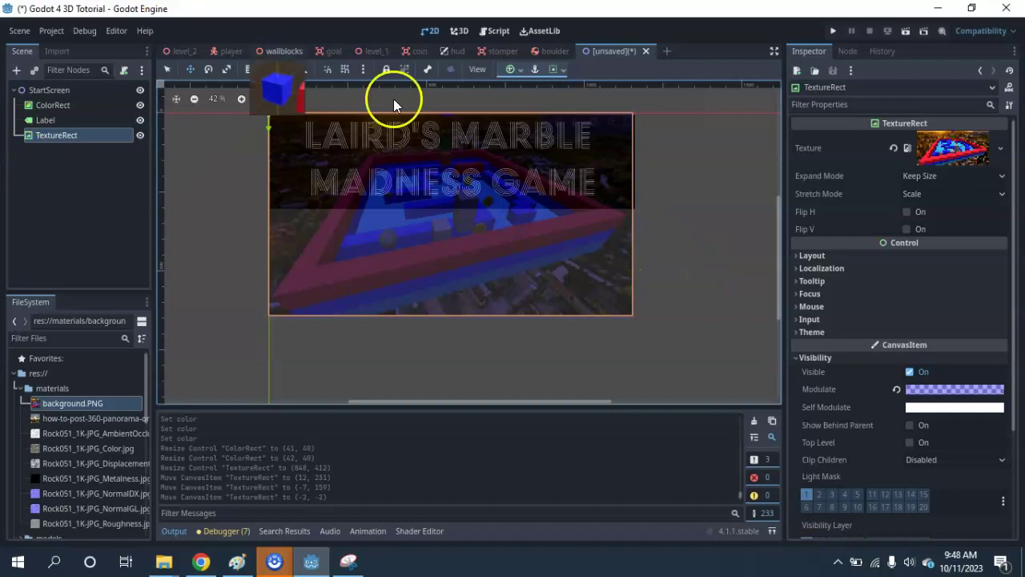
- Run the current scene, saving it as start_screen.tscn, then close the game window
left_click(905, 31)
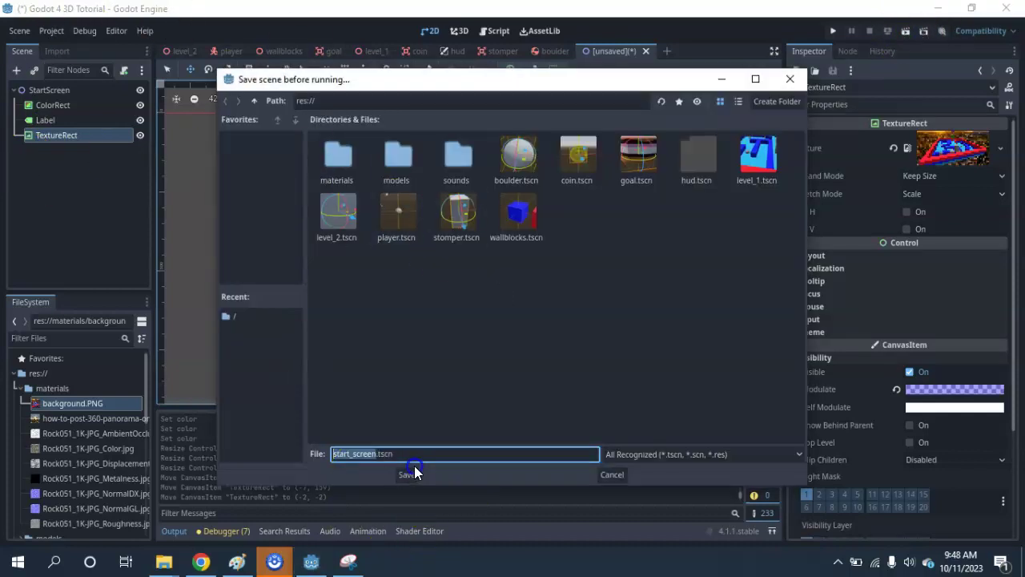
left_click(411, 473)
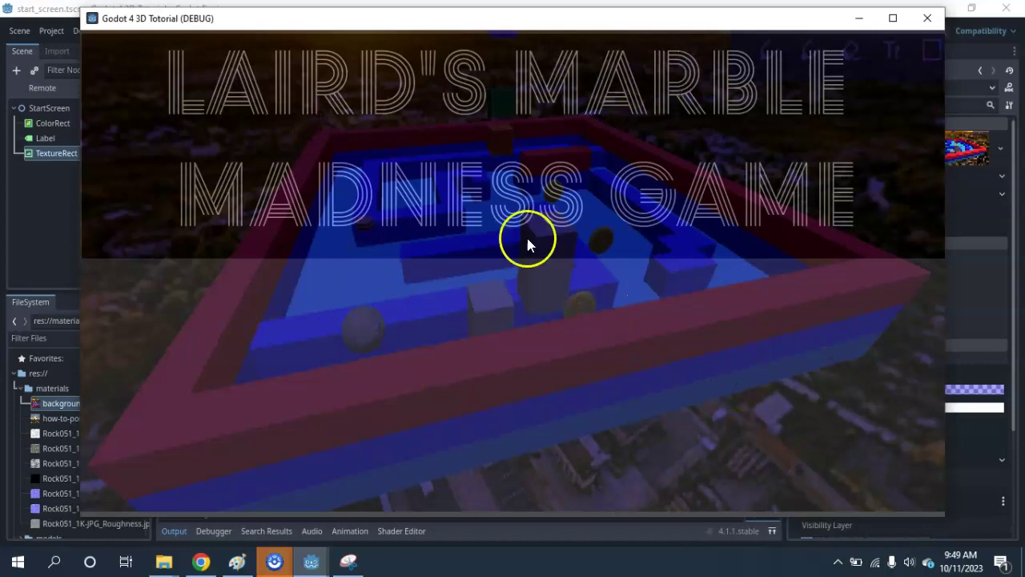
left_click(927, 21)
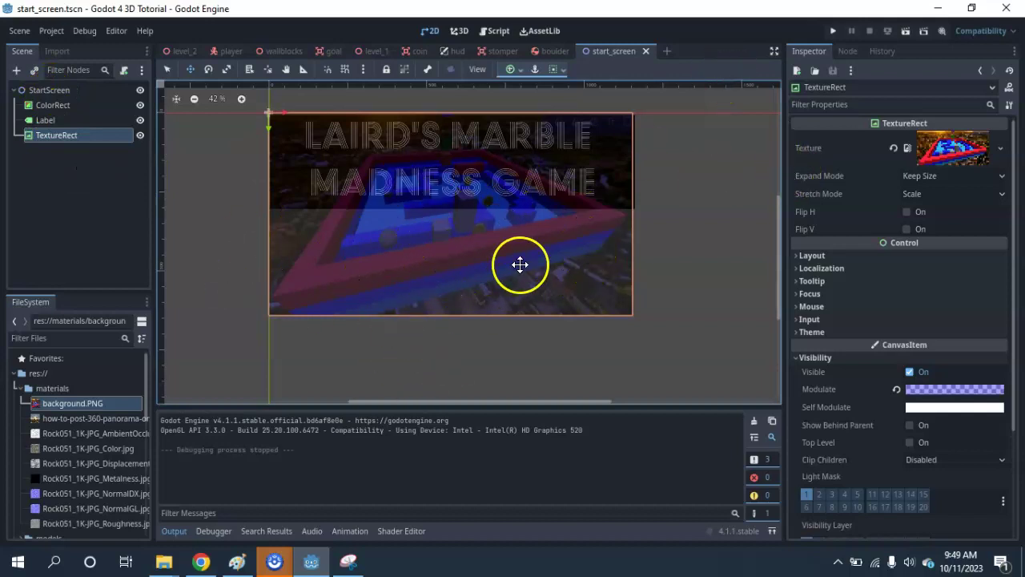
- Add a Button child to StartScreen and size it into a wide rectangle
left_click(39, 92)
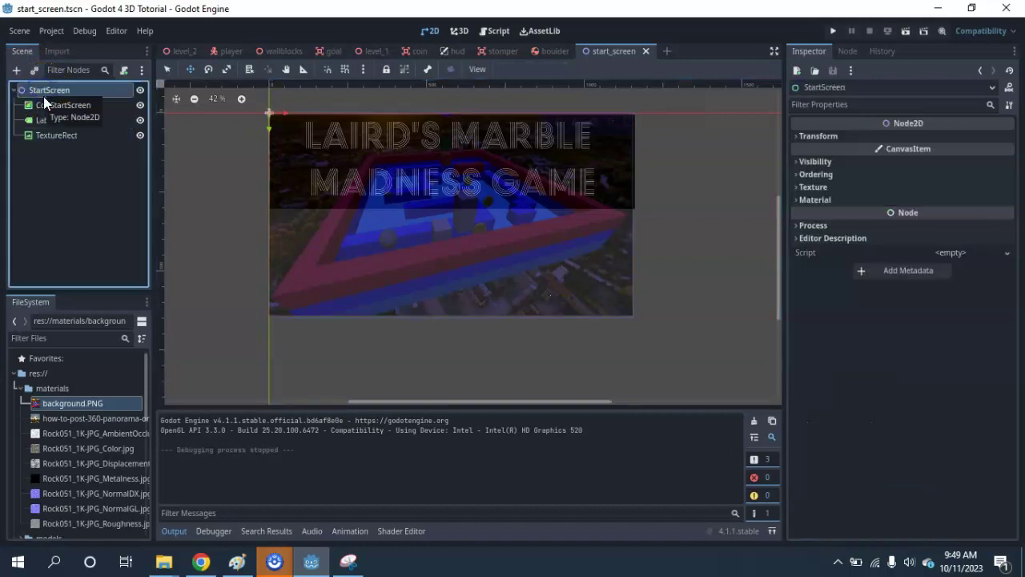
left_click(16, 70)
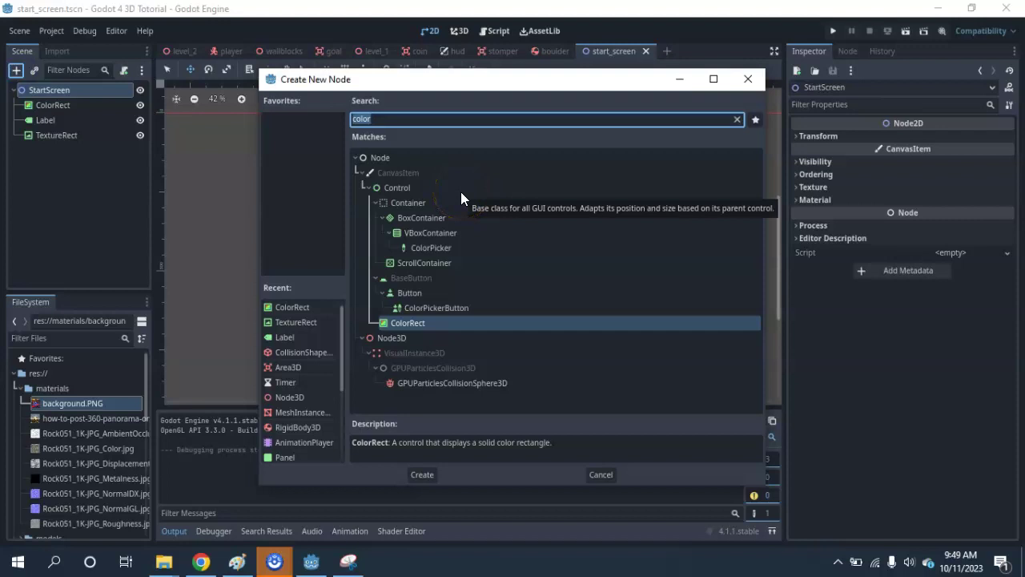
type("button")
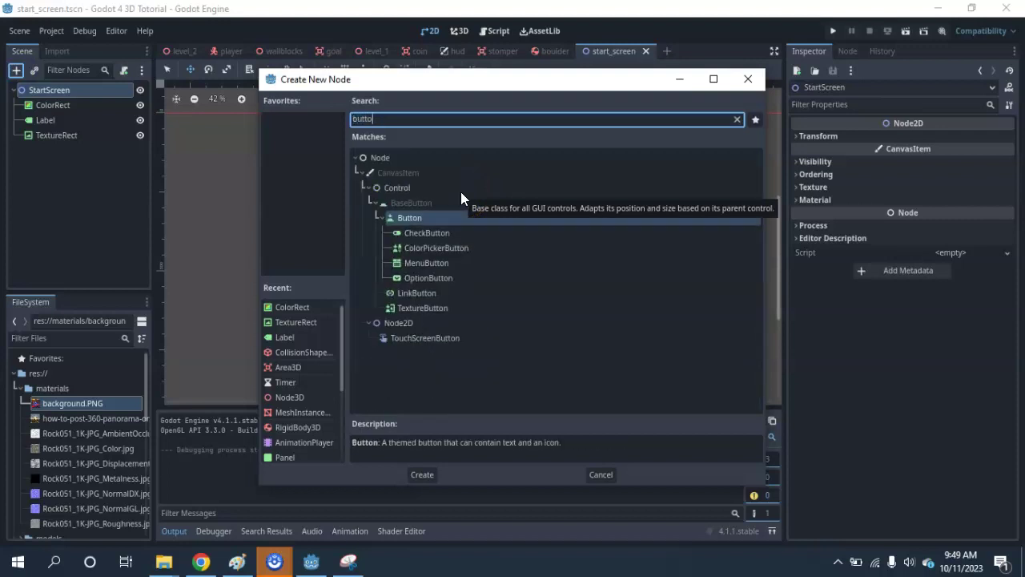
double_click(405, 218)
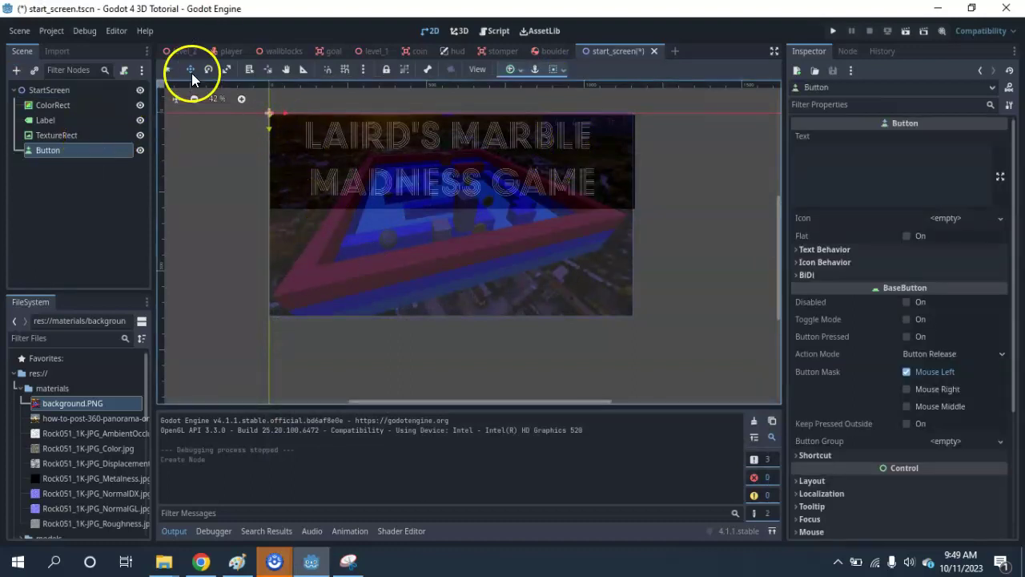
left_click(165, 69)
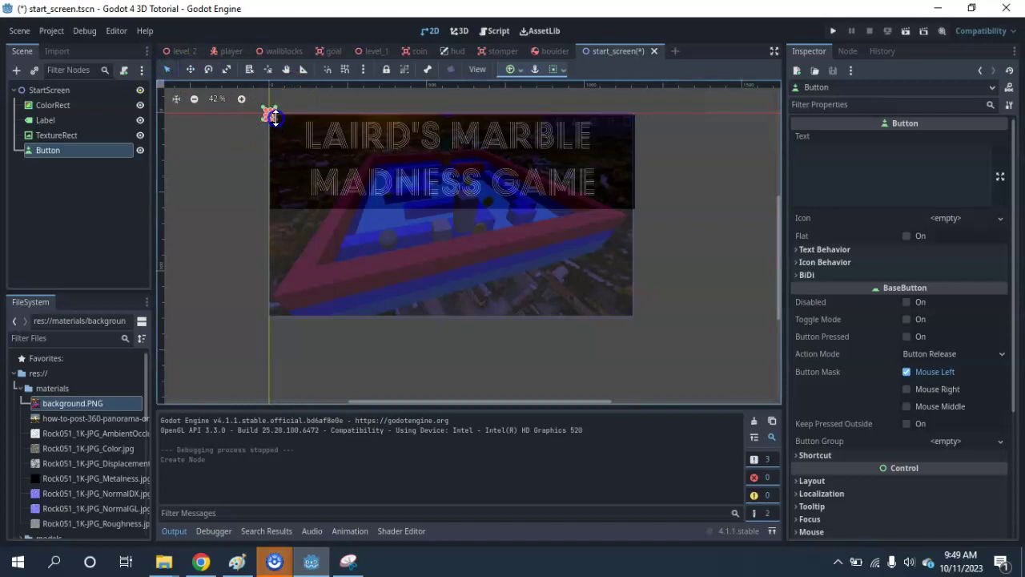
left_click_drag(276, 130, 479, 273)
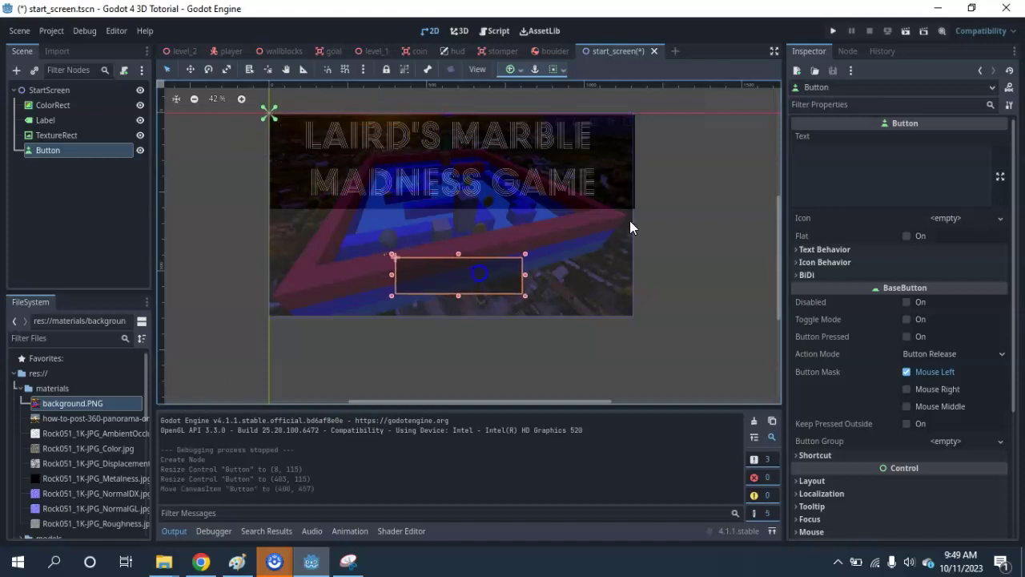
- Set the button's Text to 'Start' and expand its Theme Overrides
left_click(864, 161)
type("Start")
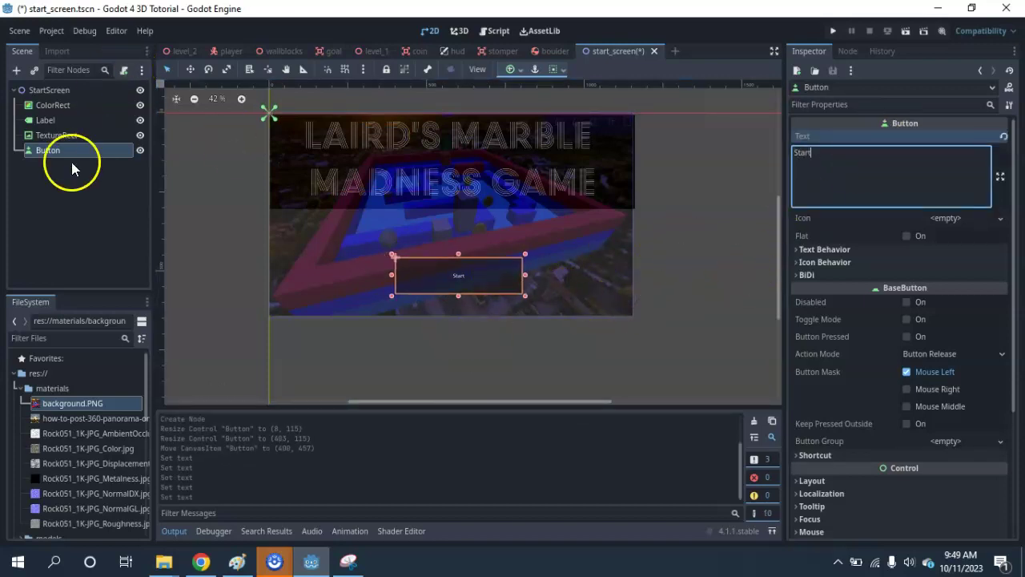
scroll(865, 390, "down", 5)
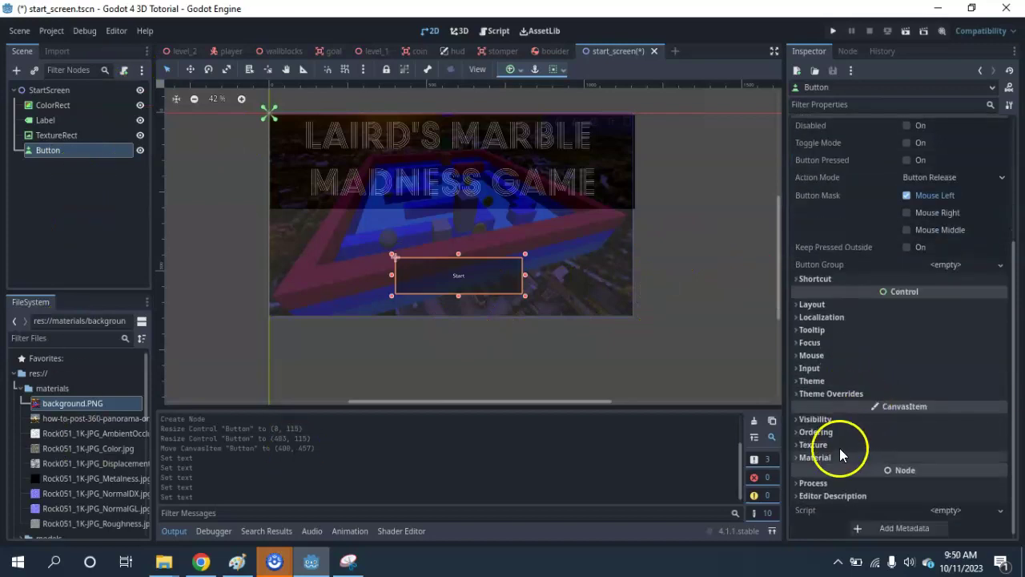
left_click(801, 394)
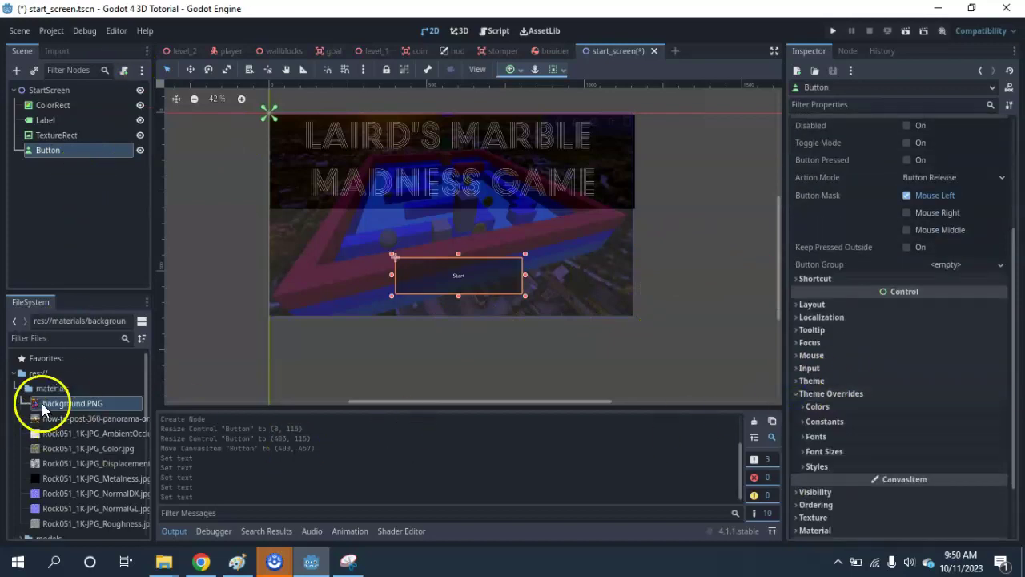
scroll(56, 433, "down", 3)
scroll(75, 455, "down", 6)
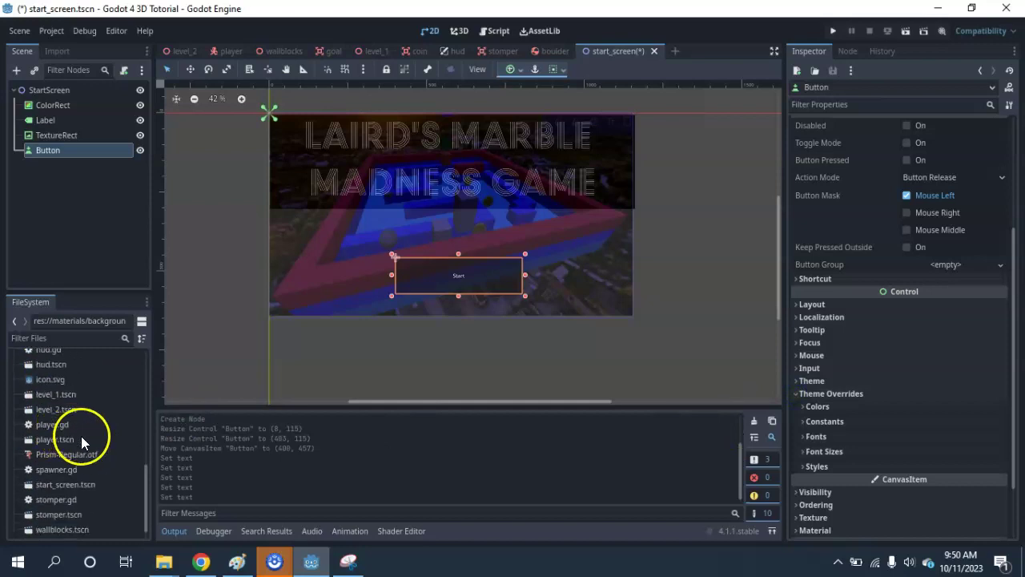
- Give the button the Prism-Regular.otf font override at size 146, then run the scene
left_click_drag(28, 453, 761, 392)
left_click_drag(814, 441, 814, 445)
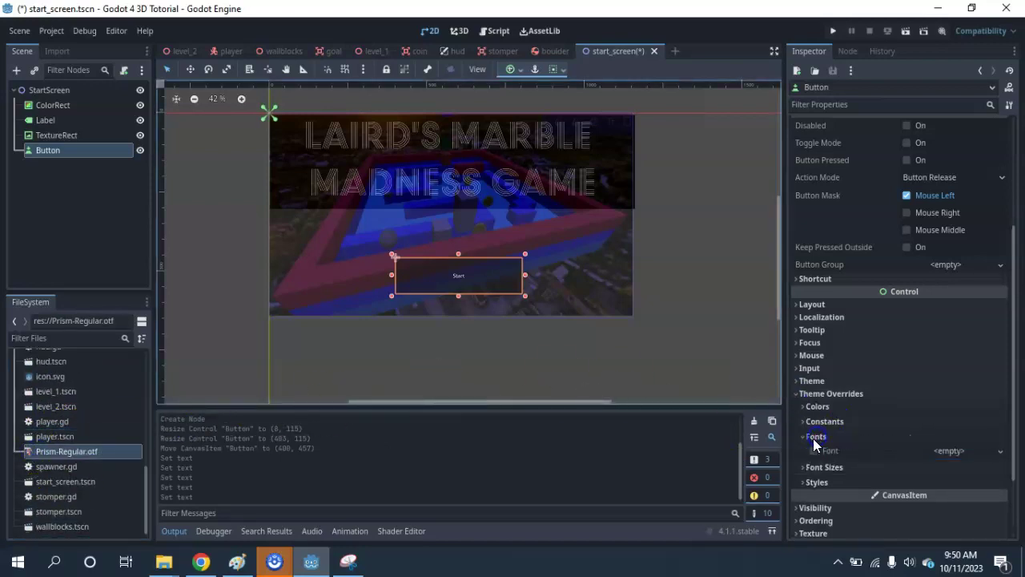
left_click_drag(104, 451, 925, 459)
left_click(840, 490)
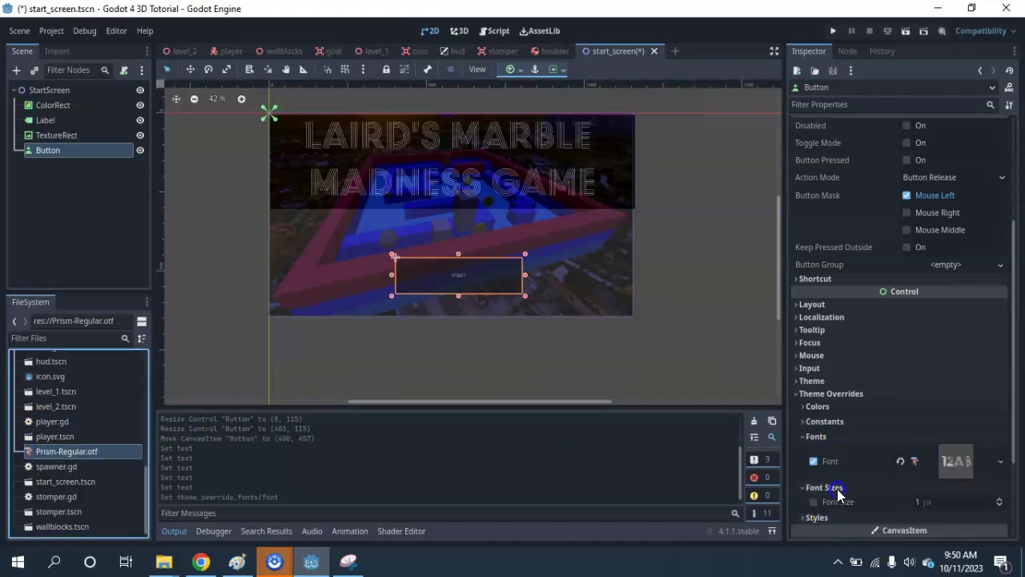
left_click_drag(921, 501, 468, 262)
left_click(173, 247)
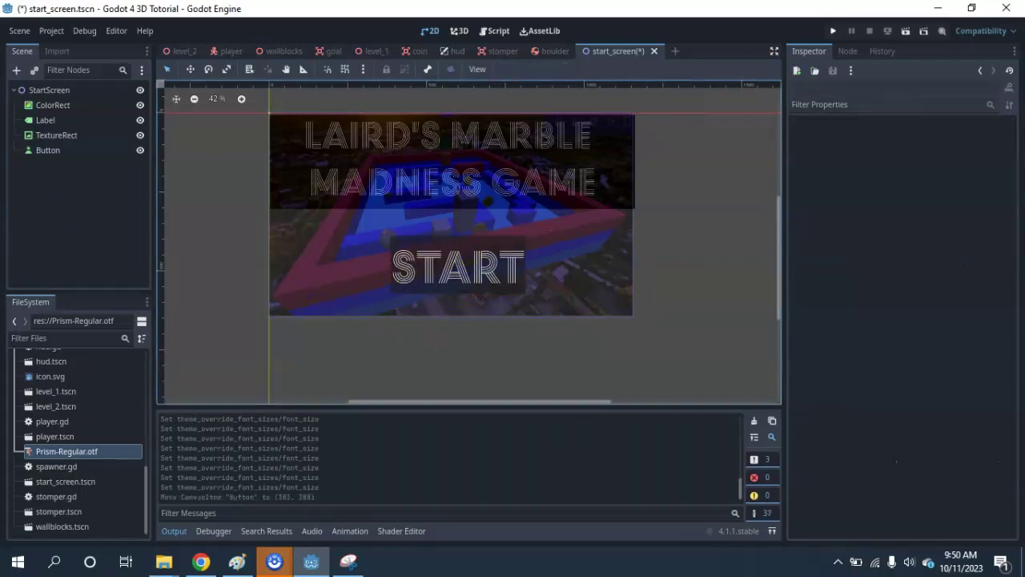
left_click(905, 30)
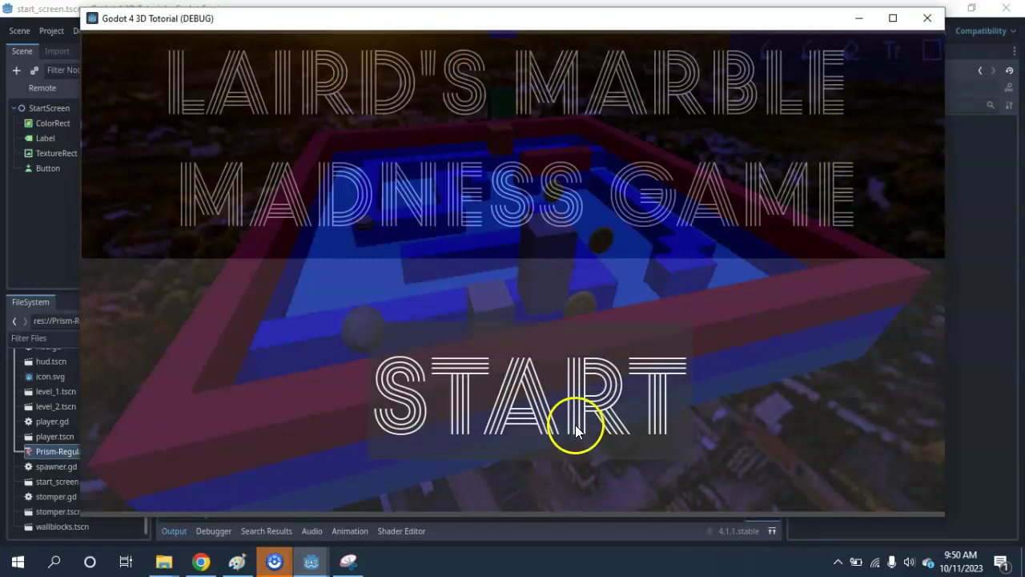
- Press START several times in the running game to test it, then close the game window
left_click(552, 397)
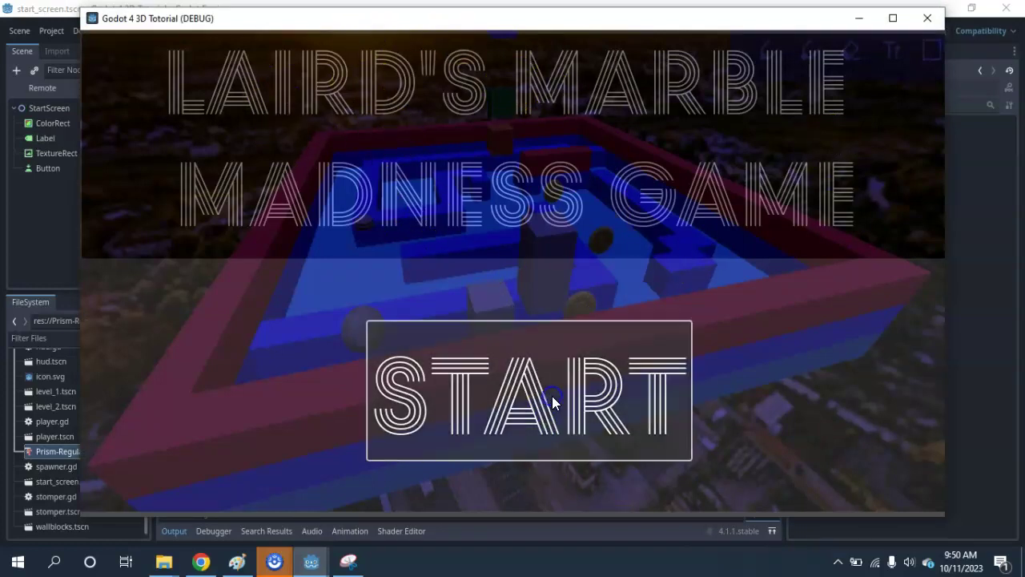
left_click(552, 395)
left_click(552, 396)
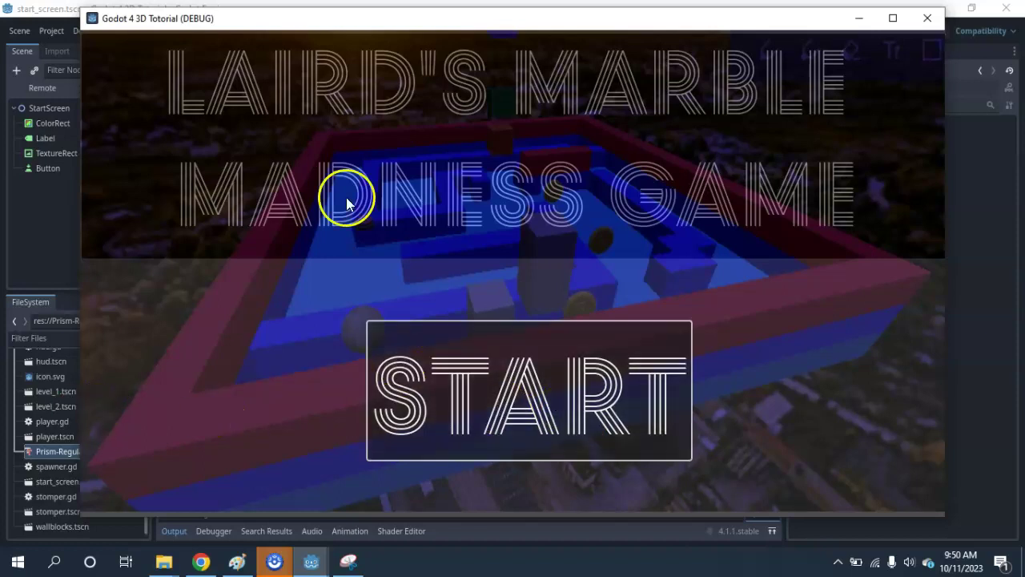
left_click(510, 449)
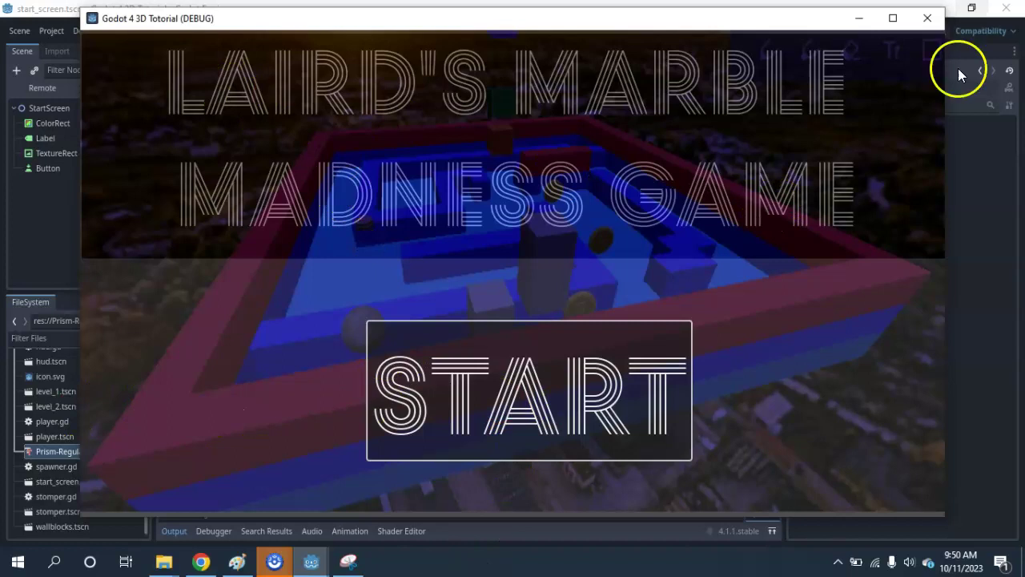
left_click(934, 12)
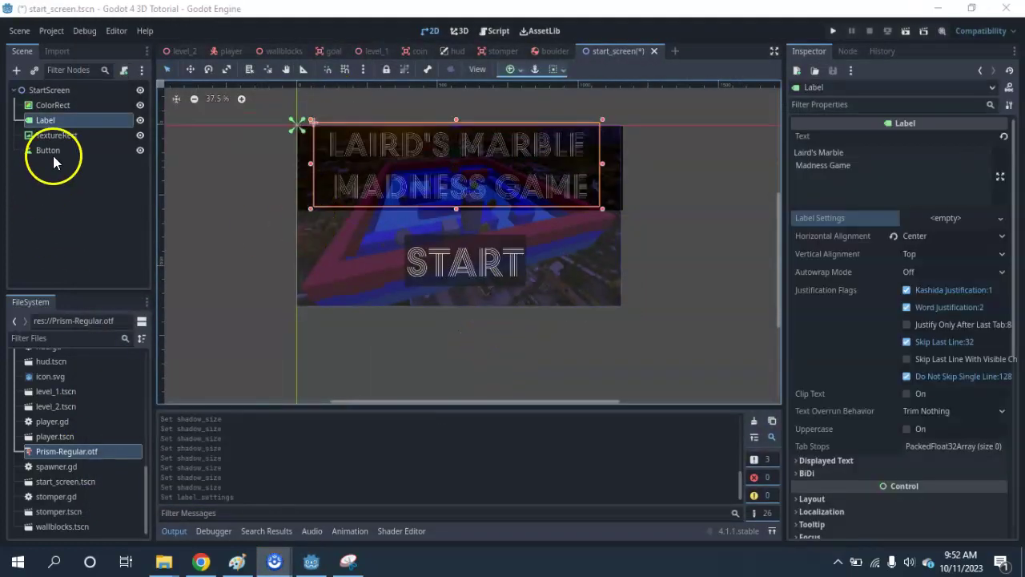
- Browse the Button's signals in the Node tab, then select the StartScreen root node
left_click(48, 152)
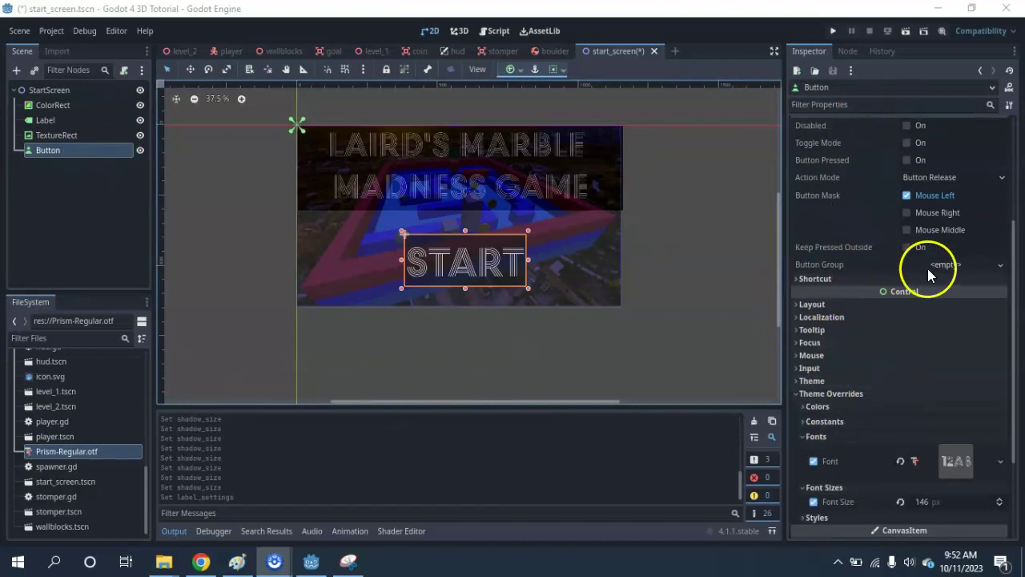
scroll(914, 270, "up", 3)
scroll(888, 273, "down", 6)
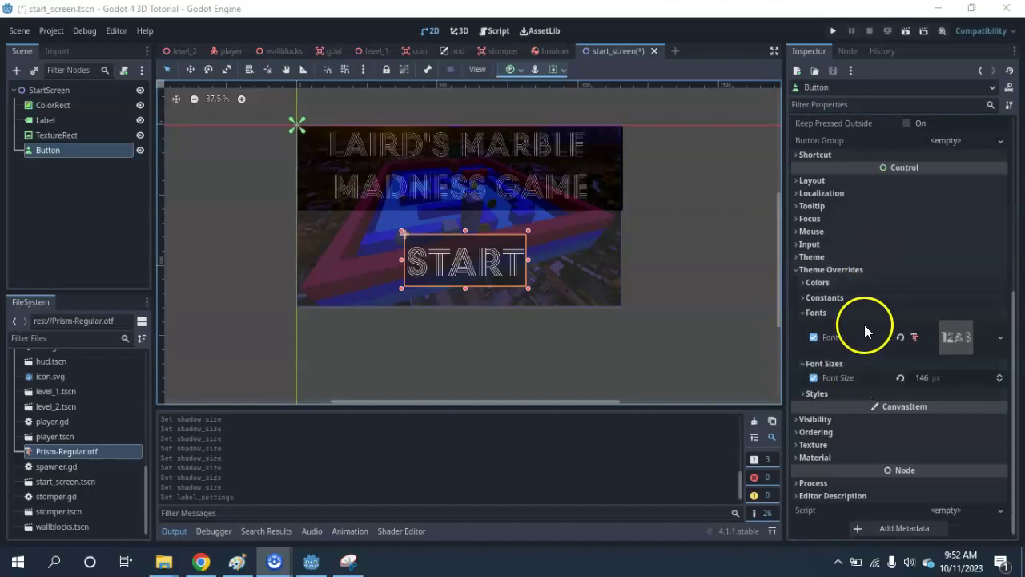
scroll(881, 309, "up", 4)
left_click(851, 49)
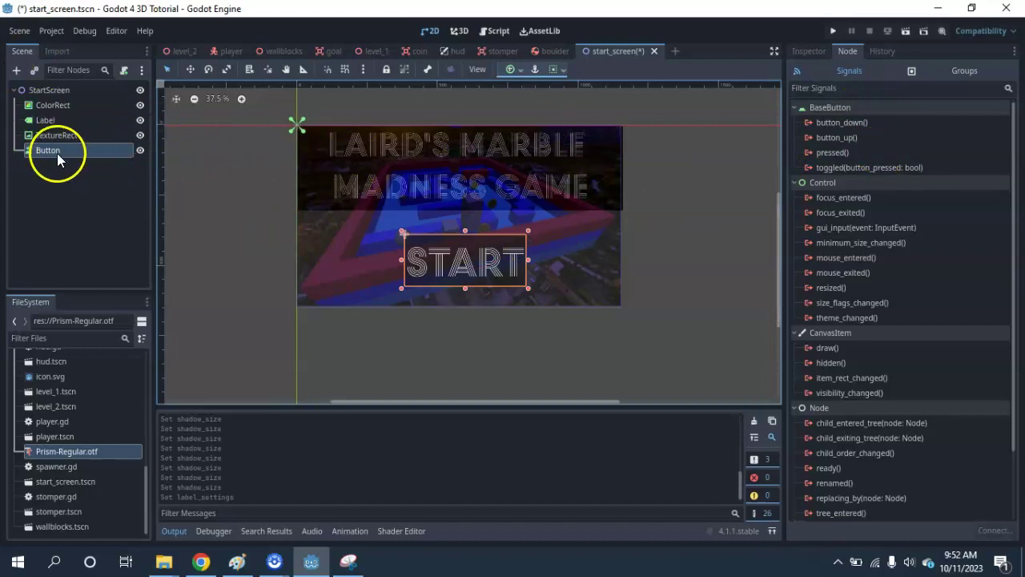
left_click(56, 89)
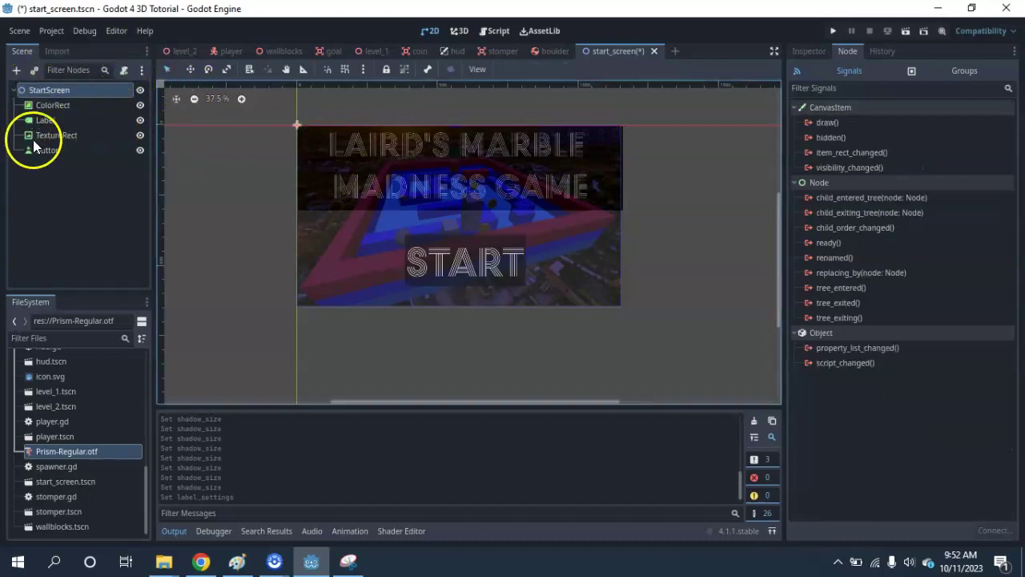
- Attach a new start_screen.gd script to StartScreen and connect the Button's button_down signal to it
left_click(124, 70)
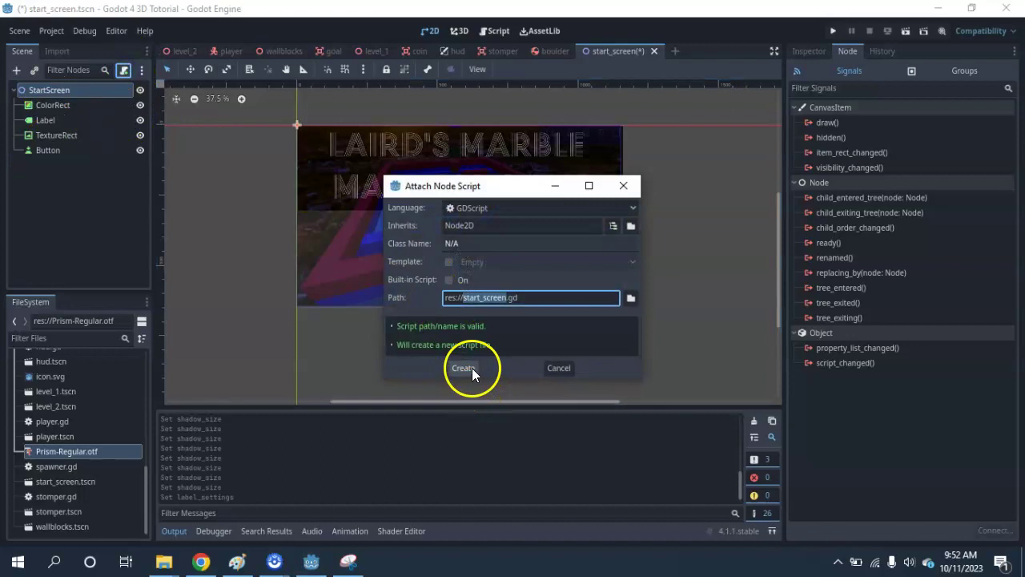
left_click(471, 368)
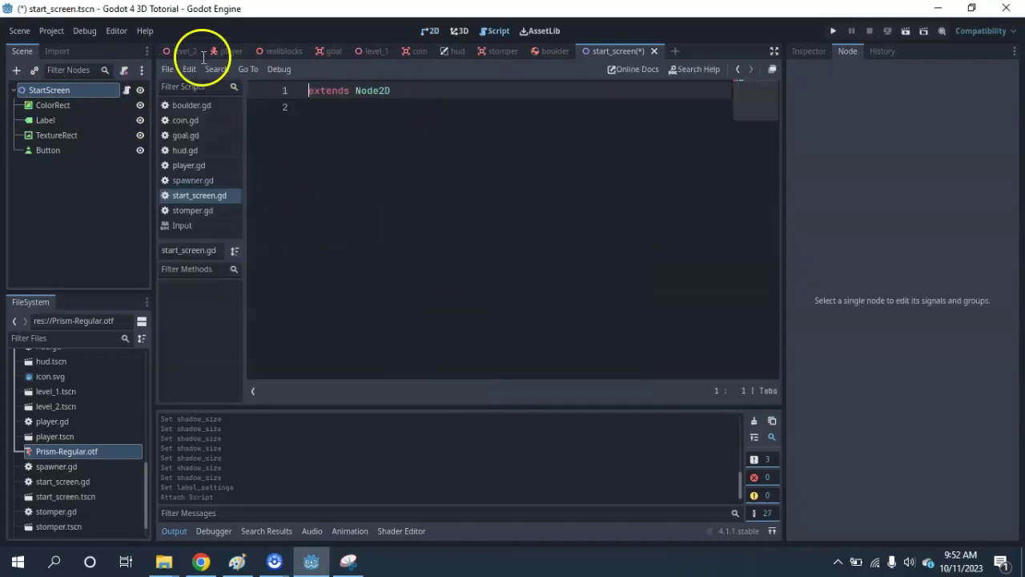
left_click(46, 152)
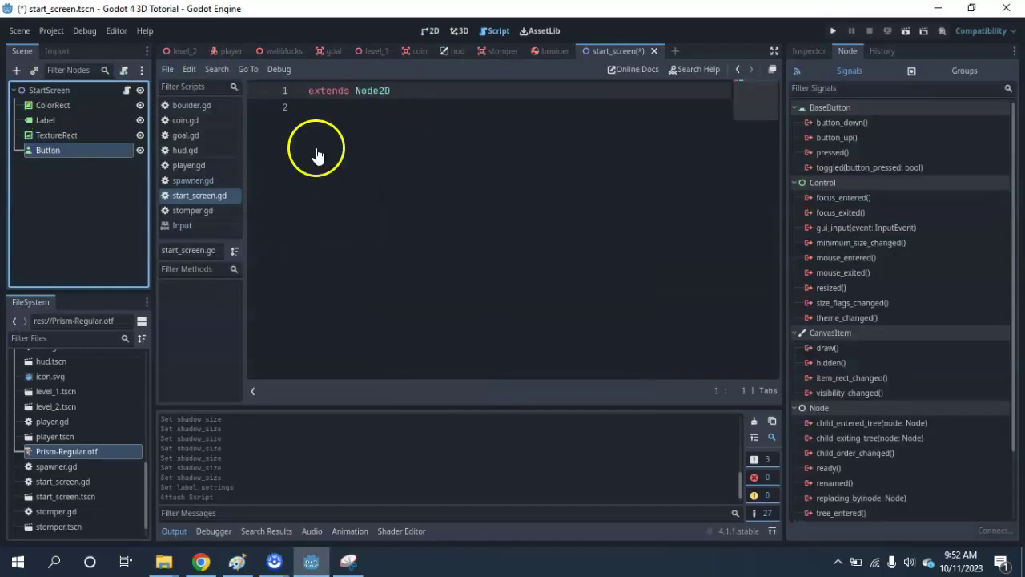
double_click(833, 122)
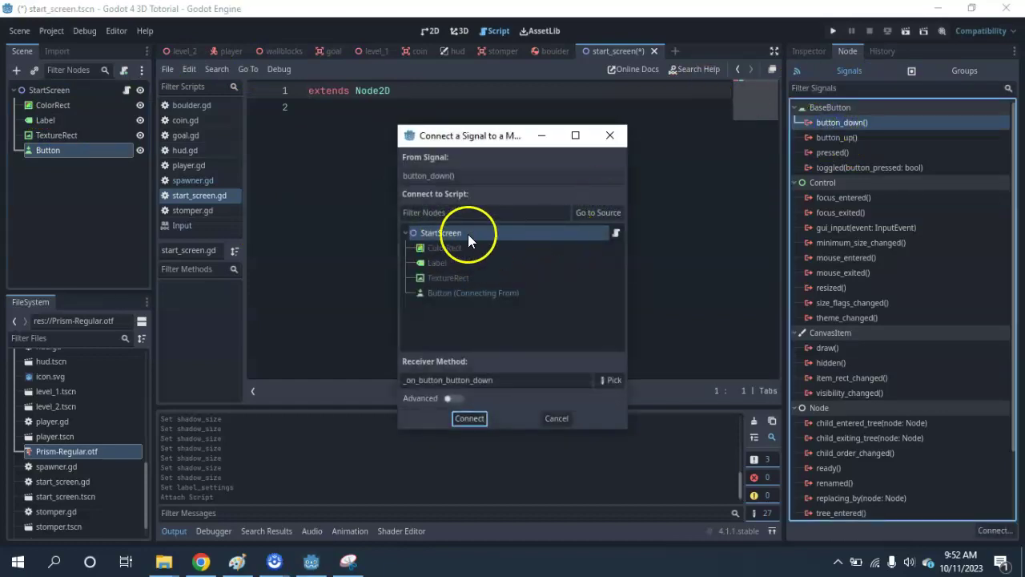
left_click(469, 418)
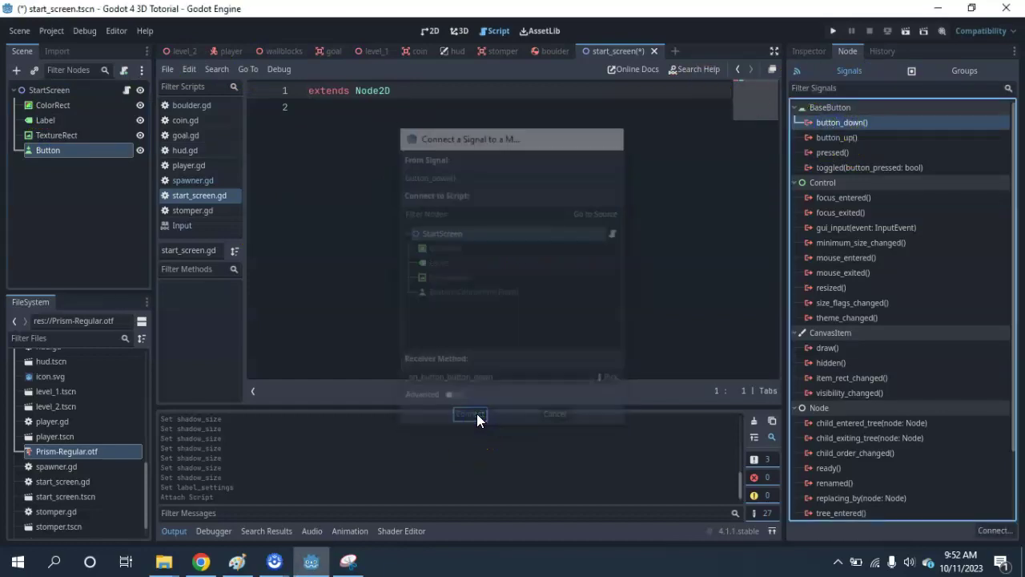
- Replace pass with get_tree().change_scene_to_file("res://level_1.tscn") in the handler
left_click_drag(530, 157, 332, 157)
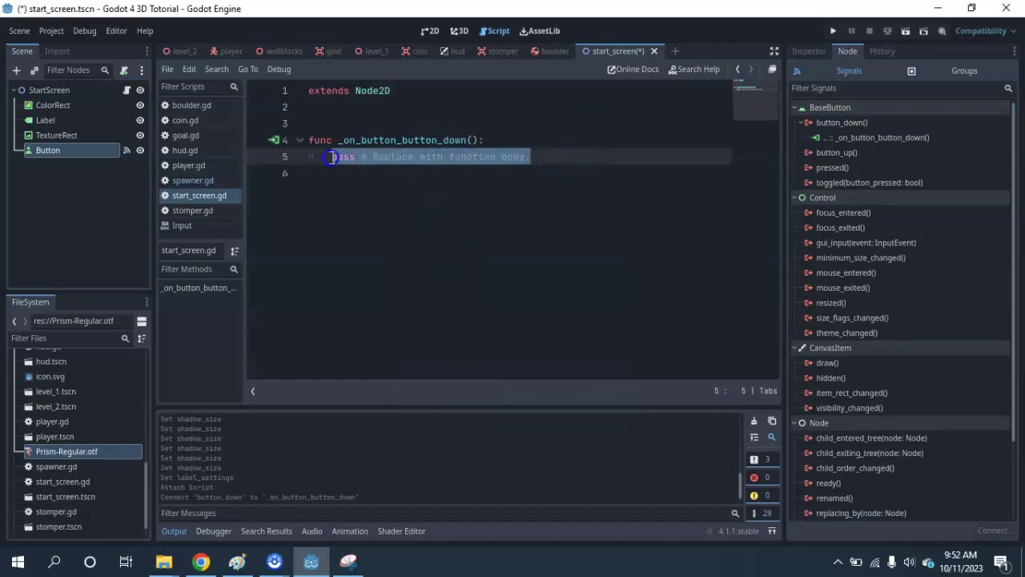
type("get_tree()")
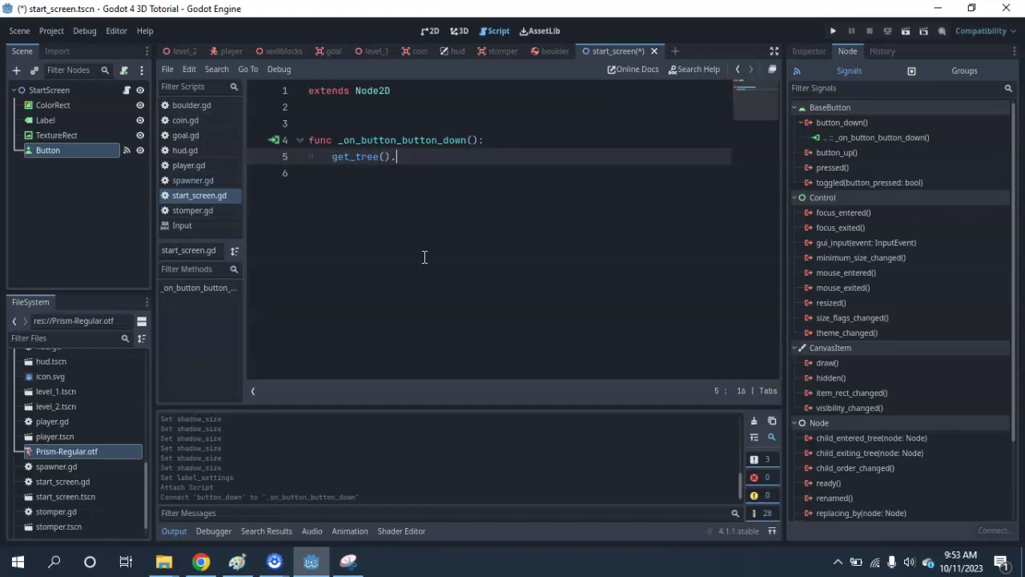
type(".cha")
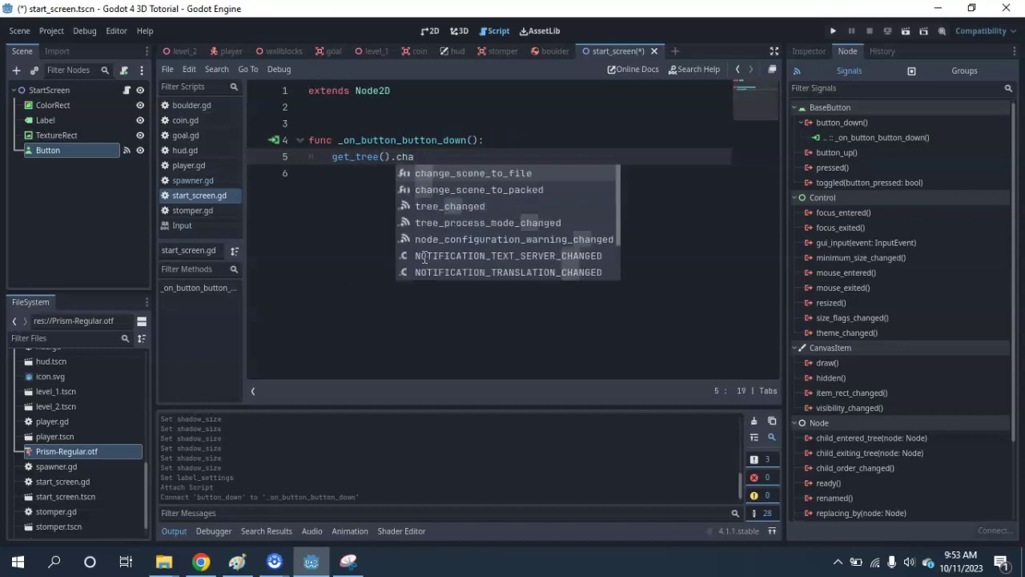
key("Return")
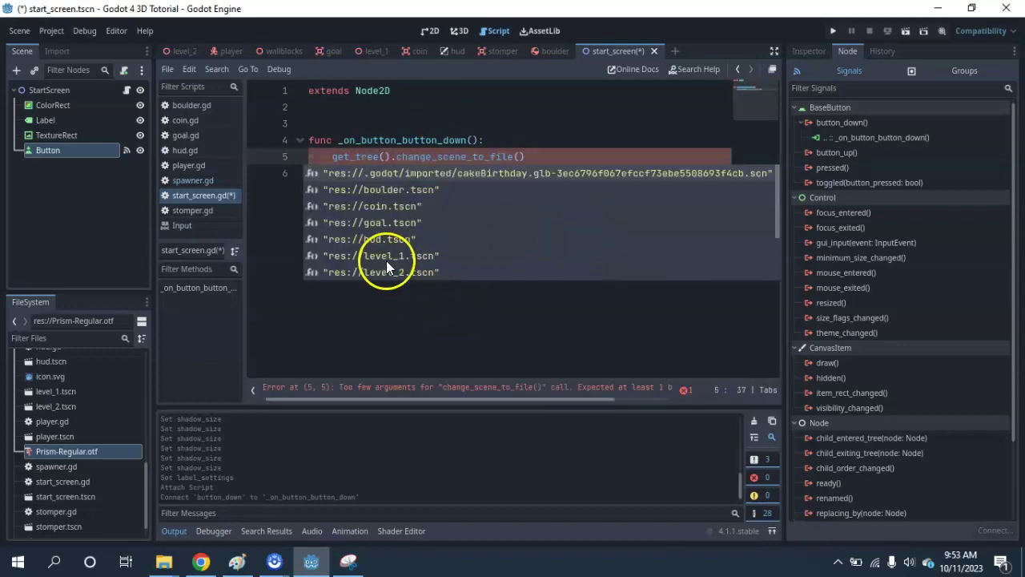
double_click(386, 261)
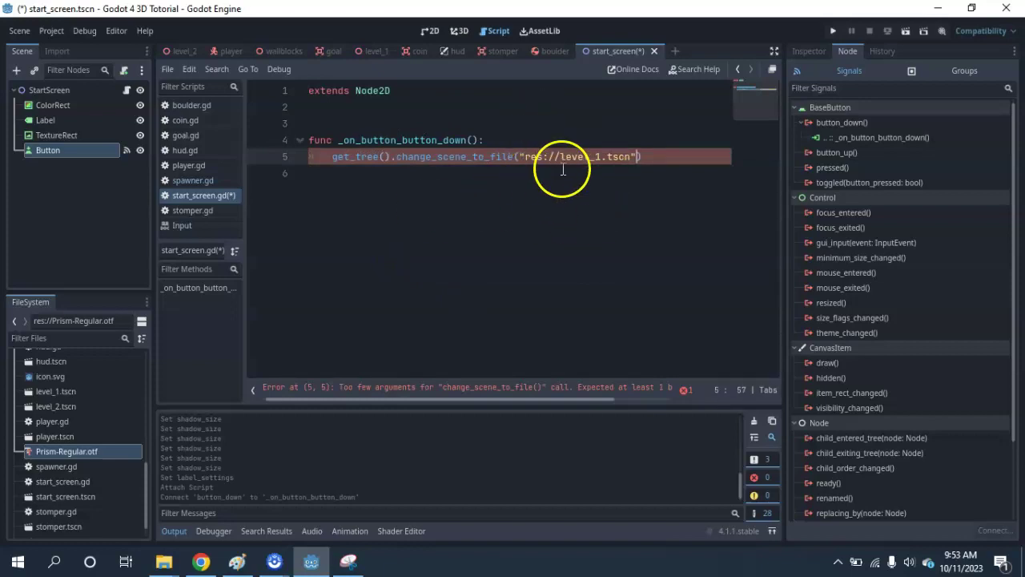
left_click(431, 31)
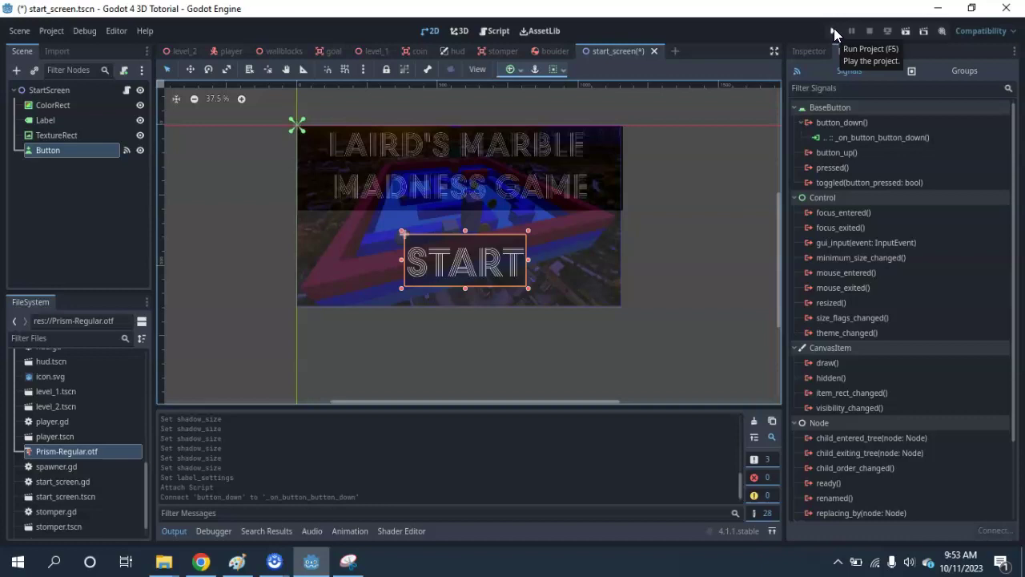
- Run the project with start_screen as the main scene, press START to load level 1, then stop
left_click(833, 30)
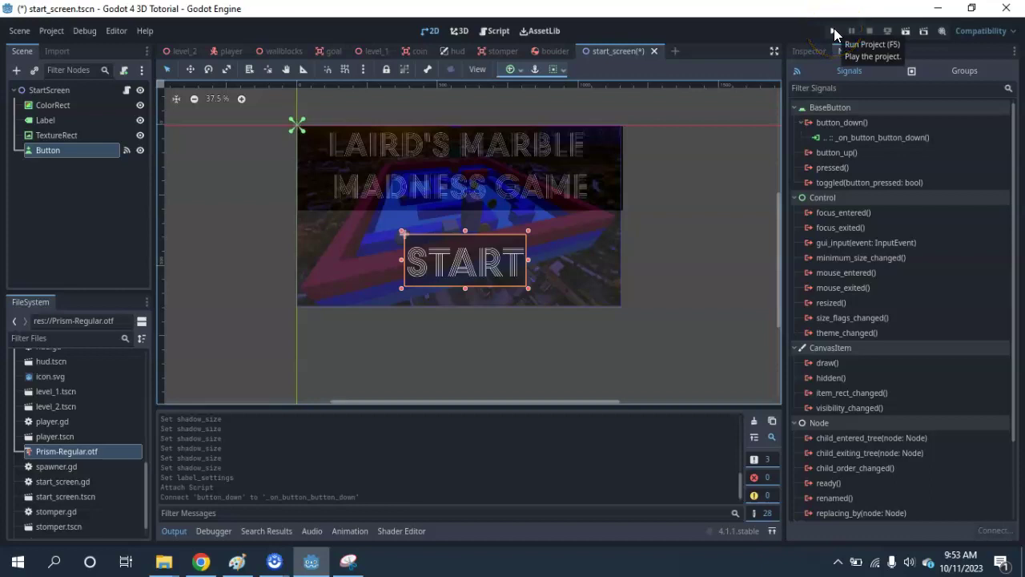
left_click(905, 33)
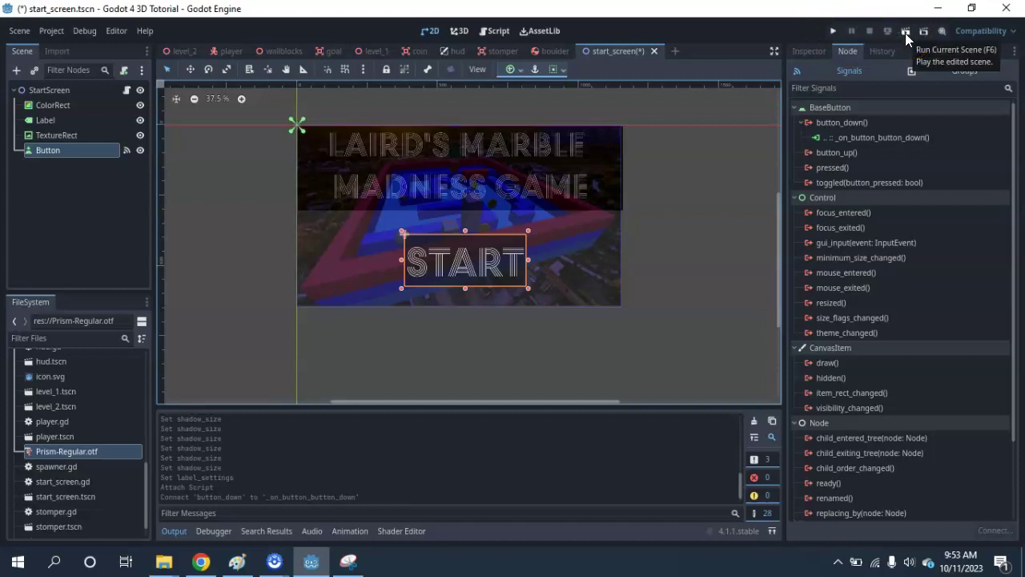
left_click(497, 128)
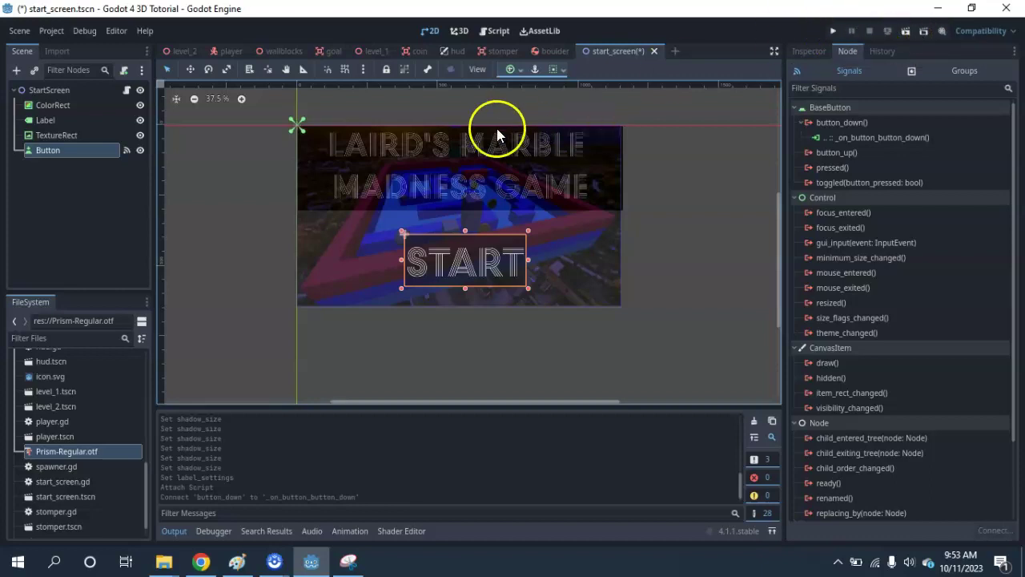
left_click(834, 32)
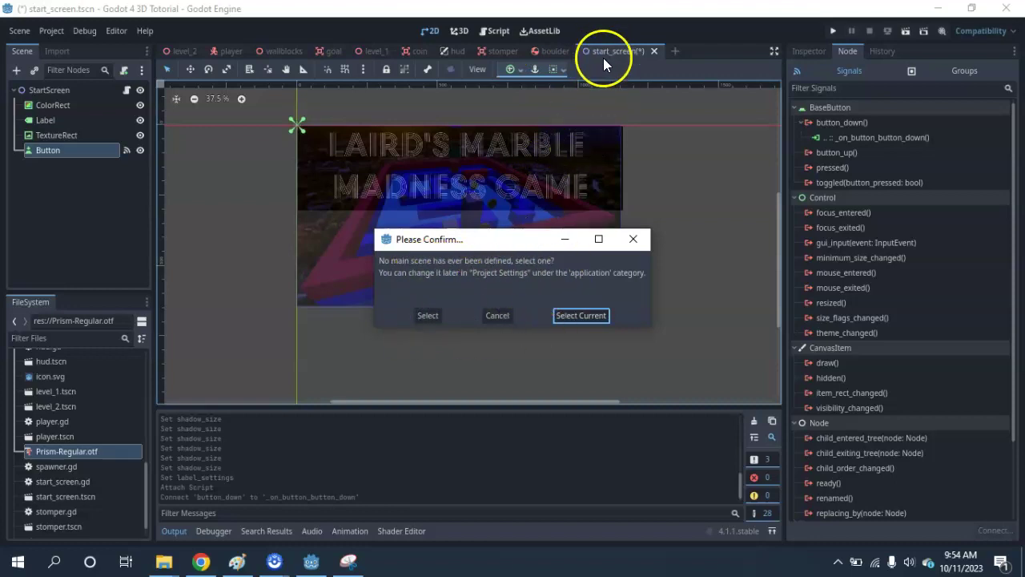
left_click(576, 314)
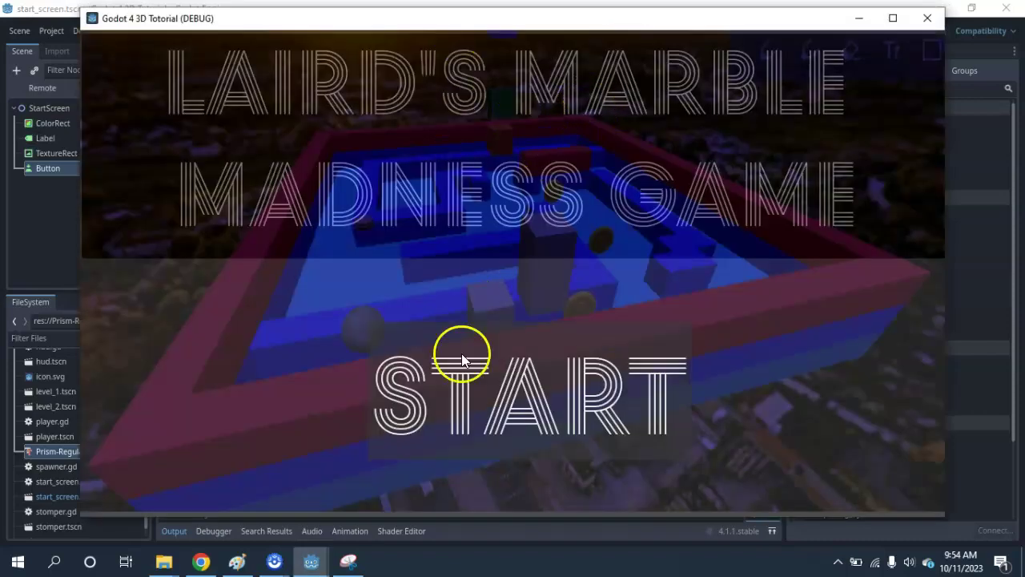
left_click(512, 352)
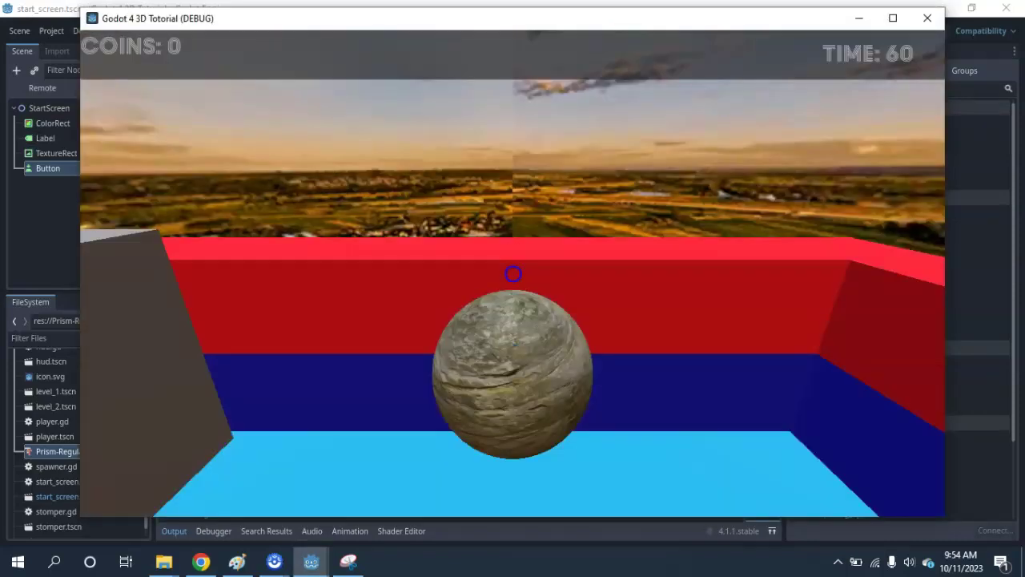
key("F8")
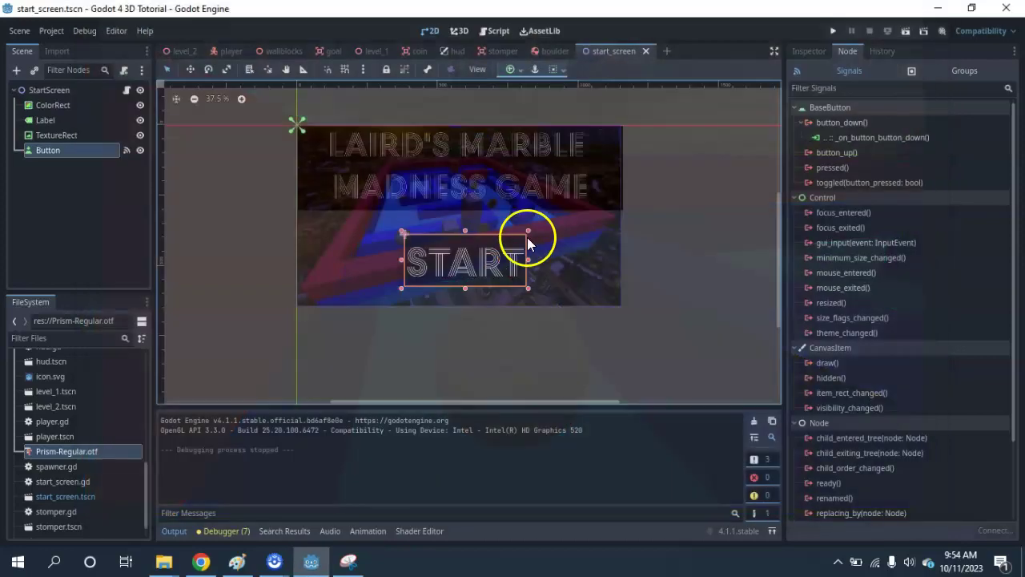
left_click(376, 50)
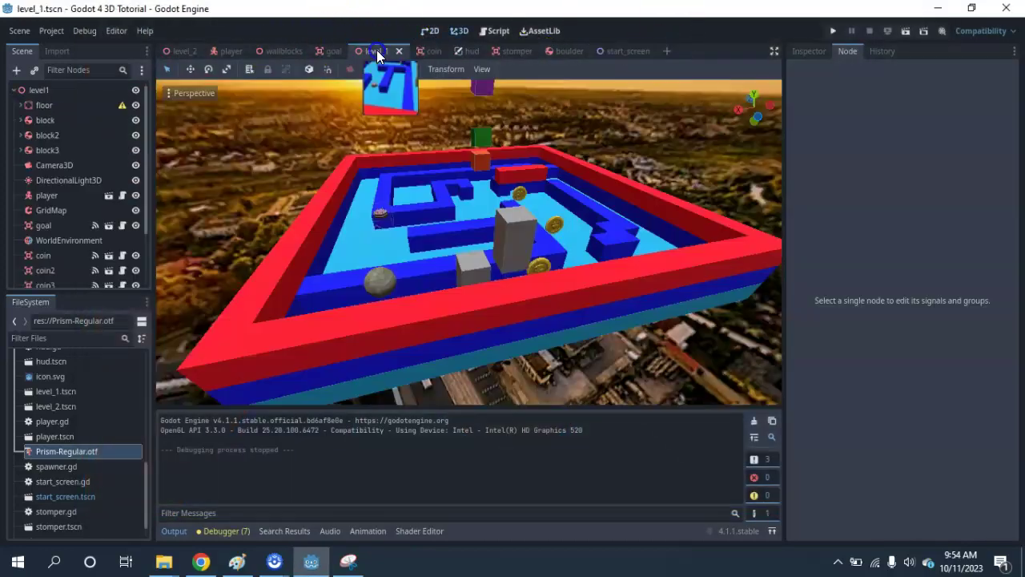
left_click(833, 32)
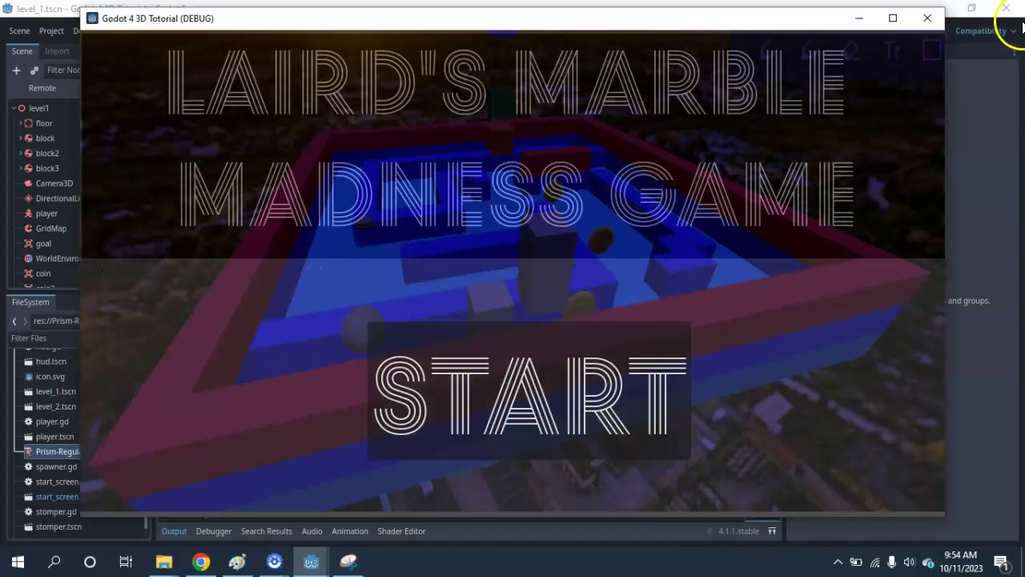
left_click(926, 18)
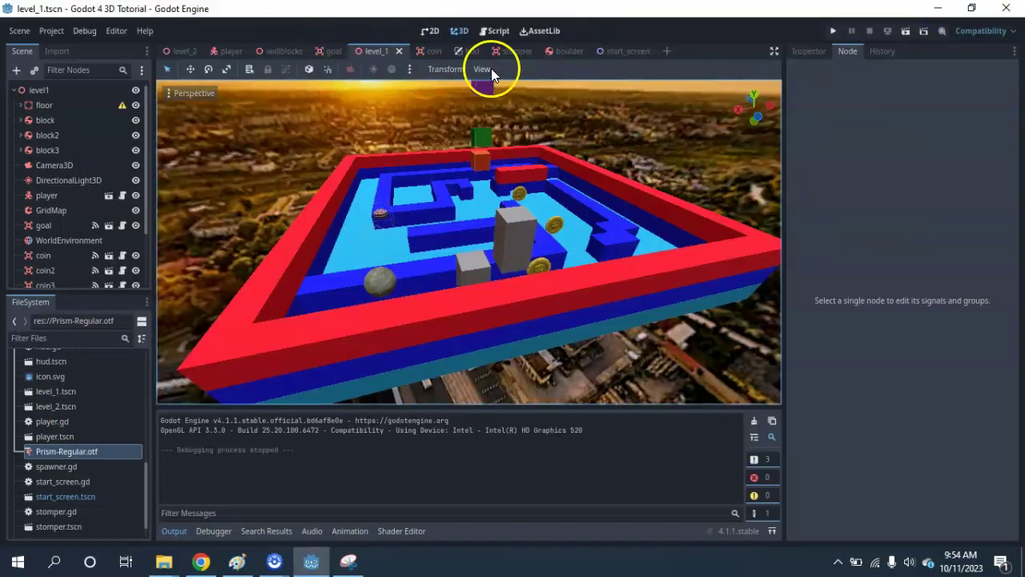
left_click(616, 51)
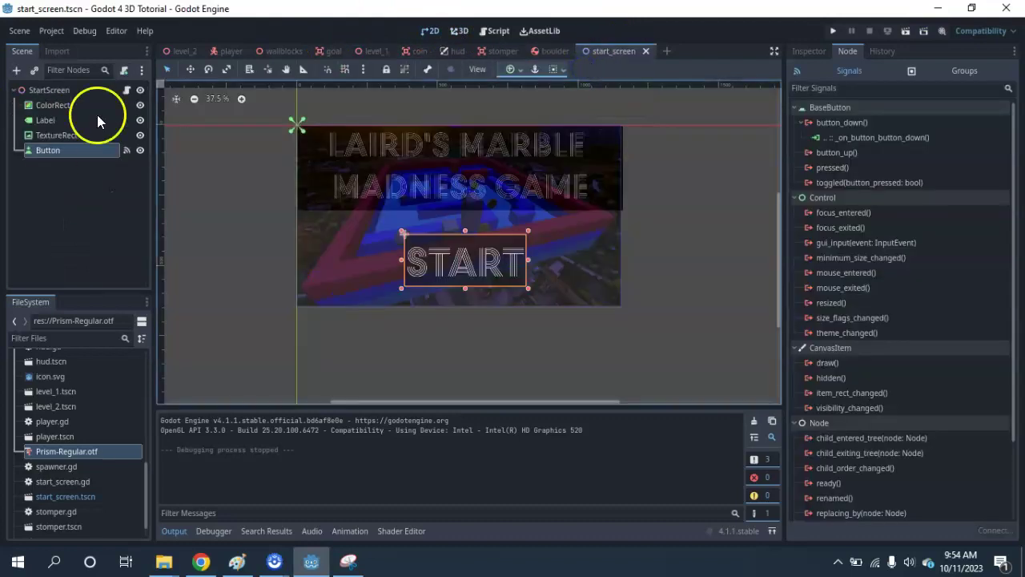
- Stretch the ColorRect backdrop down to the screen's bottom edge and run the start scene
left_click(57, 105)
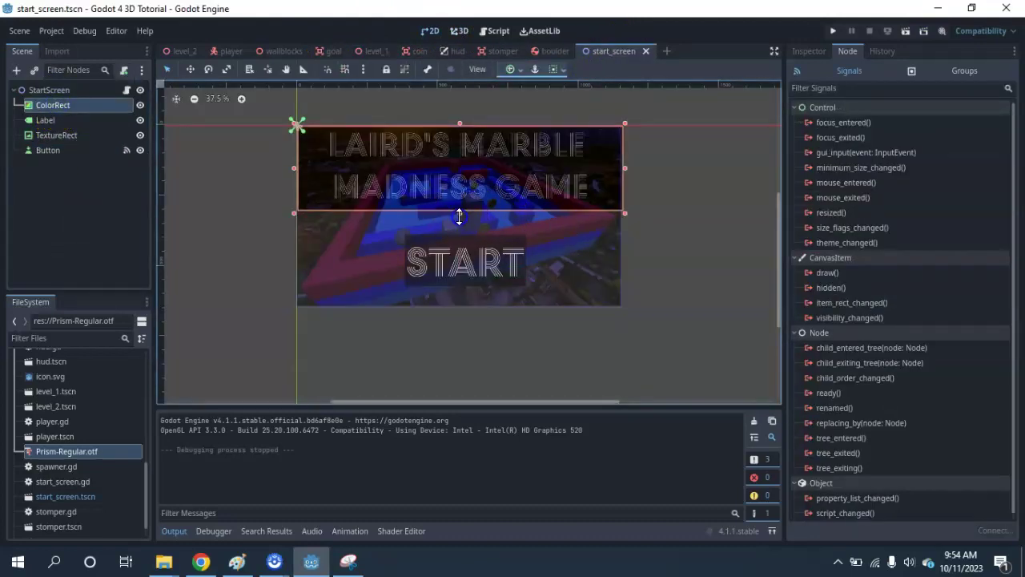
left_click_drag(459, 212, 467, 310)
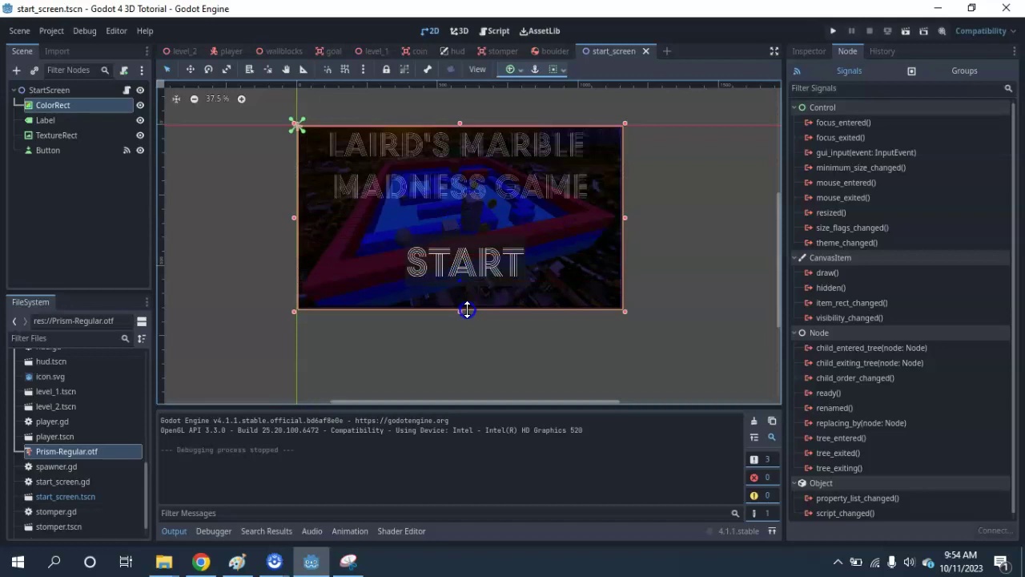
left_click(906, 30)
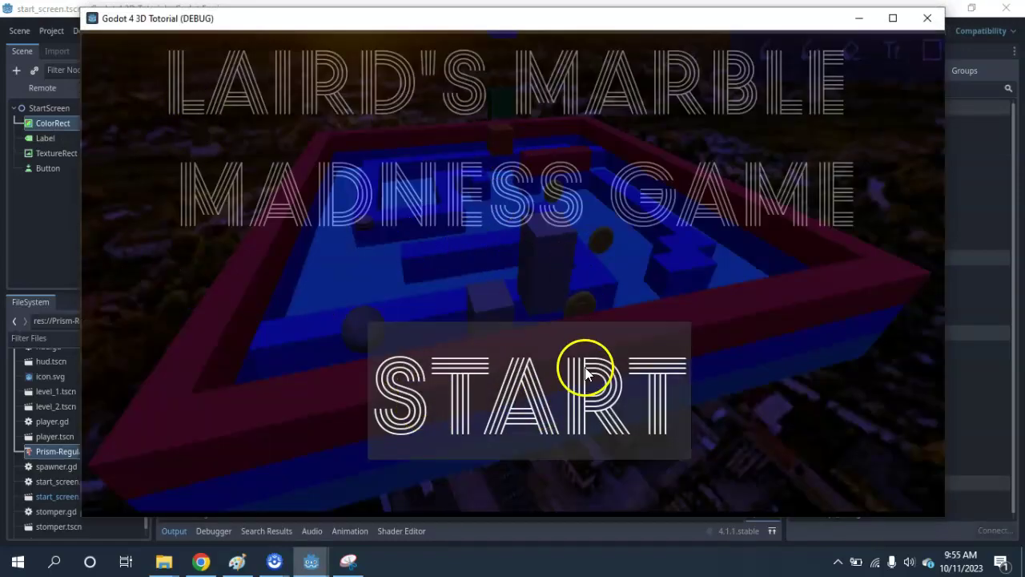
- Press START to confirm level 1 loads, then stop the running game
left_click(575, 392)
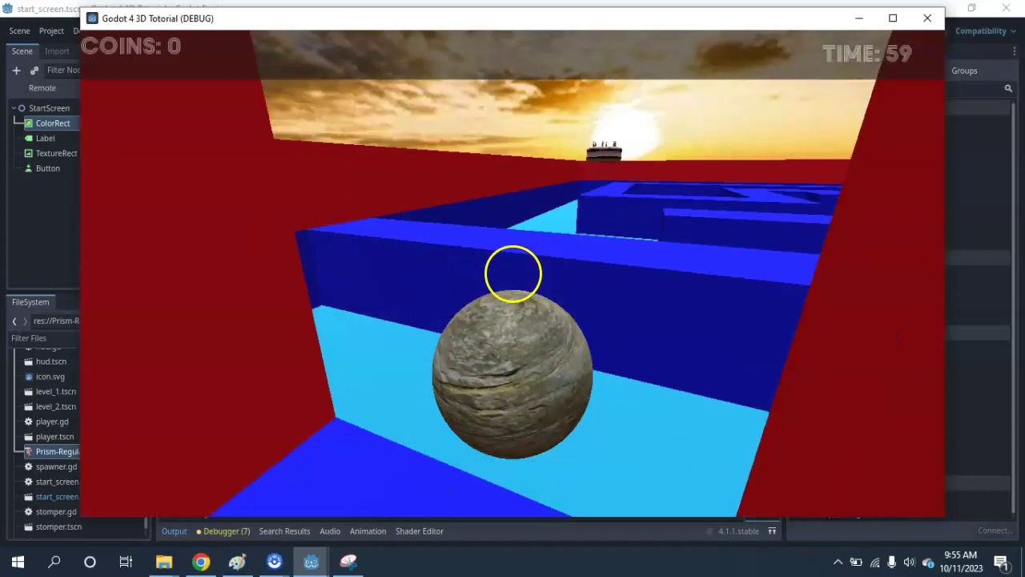
left_click_drag(512, 273, 512, 274)
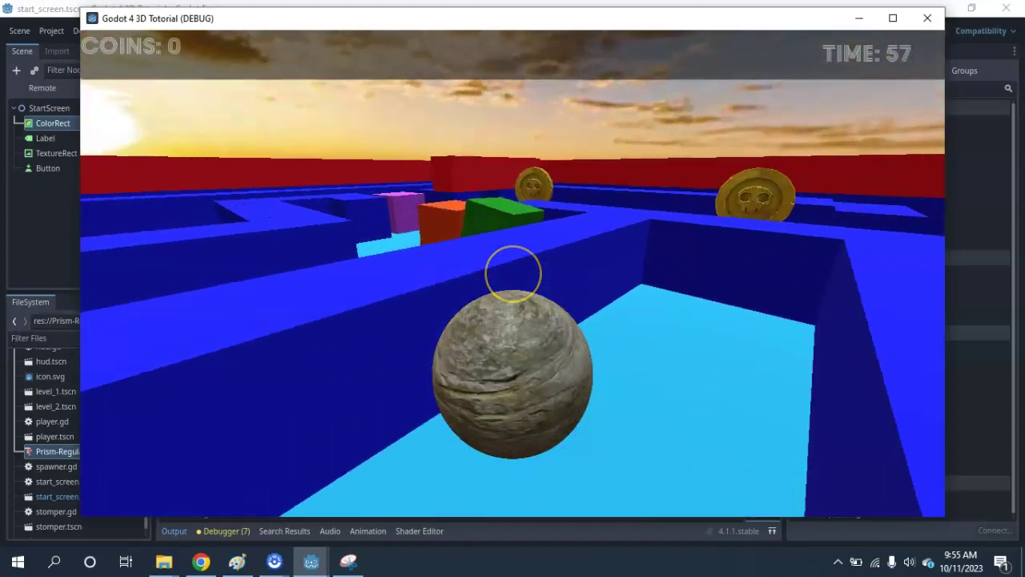
key("F8")
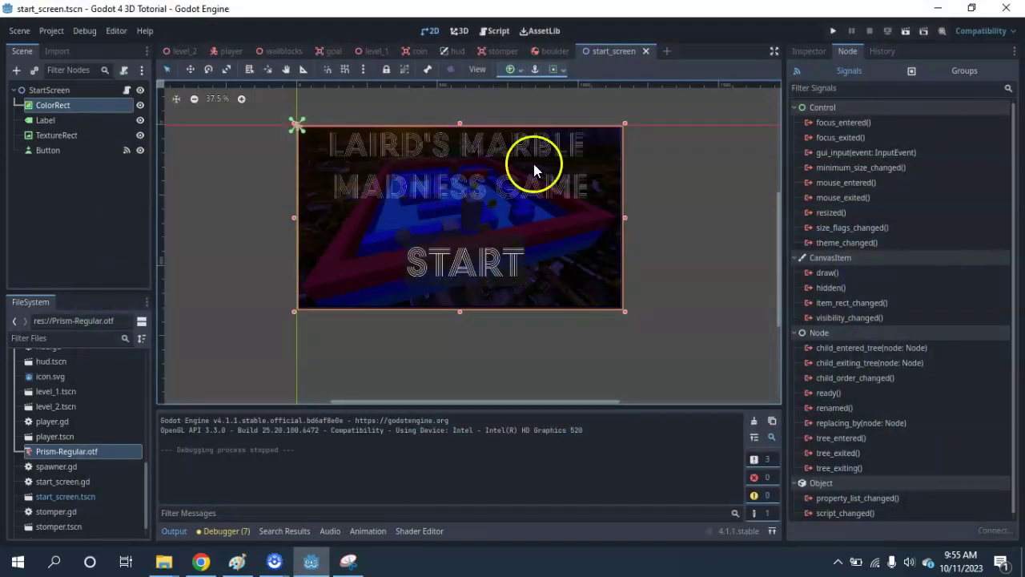